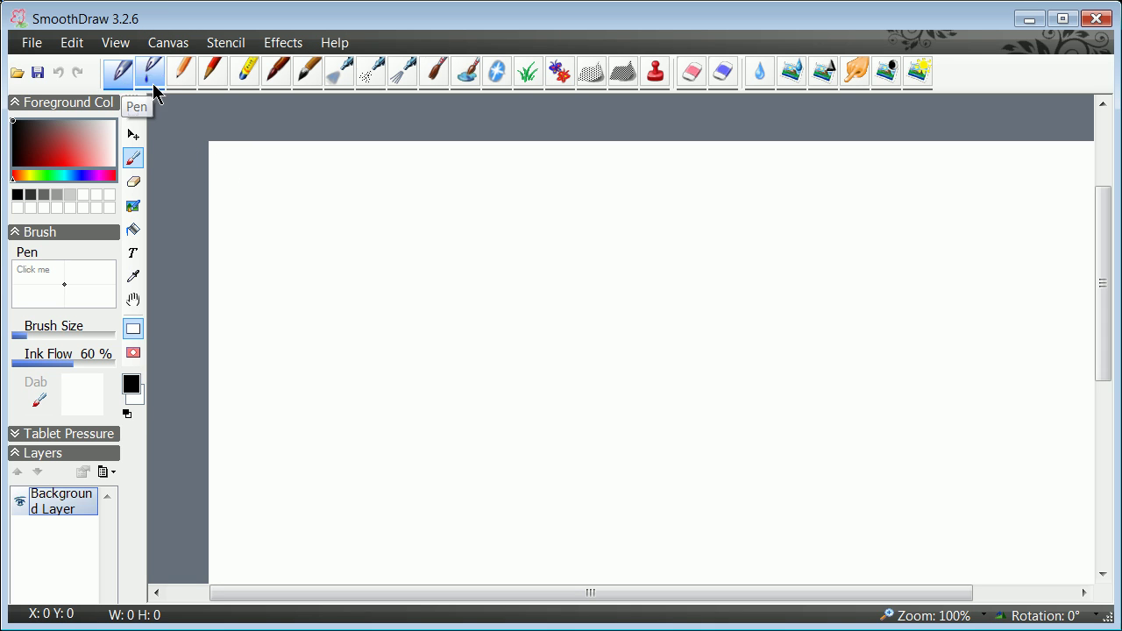
# - Handwrite "SAL KHAN" in black with the Pen near the canvas's upper-left corner
pyautogui.moveTo(290, 178); pyautogui.dragTo(259, 219)
pyautogui.moveTo(283, 218)
pyautogui.mouseDown()
pyautogui.moveTo(315, 205)
pyautogui.moveTo(294, 204)
pyautogui.moveTo(317, 190)
pyautogui.moveTo(347, 212)
pyautogui.mouseUp()
pyautogui.moveTo(401, 177); pyautogui.dragTo(401, 215)
pyautogui.moveTo(425, 180)
pyautogui.mouseDown()
pyautogui.moveTo(405, 197)
pyautogui.moveTo(427, 210)
pyautogui.mouseUp()
pyautogui.moveTo(438, 179)
pyautogui.mouseDown()
pyautogui.moveTo(426, 208)
pyautogui.moveTo(453, 210)
pyautogui.mouseUp()
pyautogui.moveTo(440, 198)
pyautogui.mouseDown()
pyautogui.moveTo(493, 208)
pyautogui.moveTo(489, 197)
pyautogui.mouseUp()
pyautogui.moveTo(492, 209); pyautogui.dragTo(526, 172)
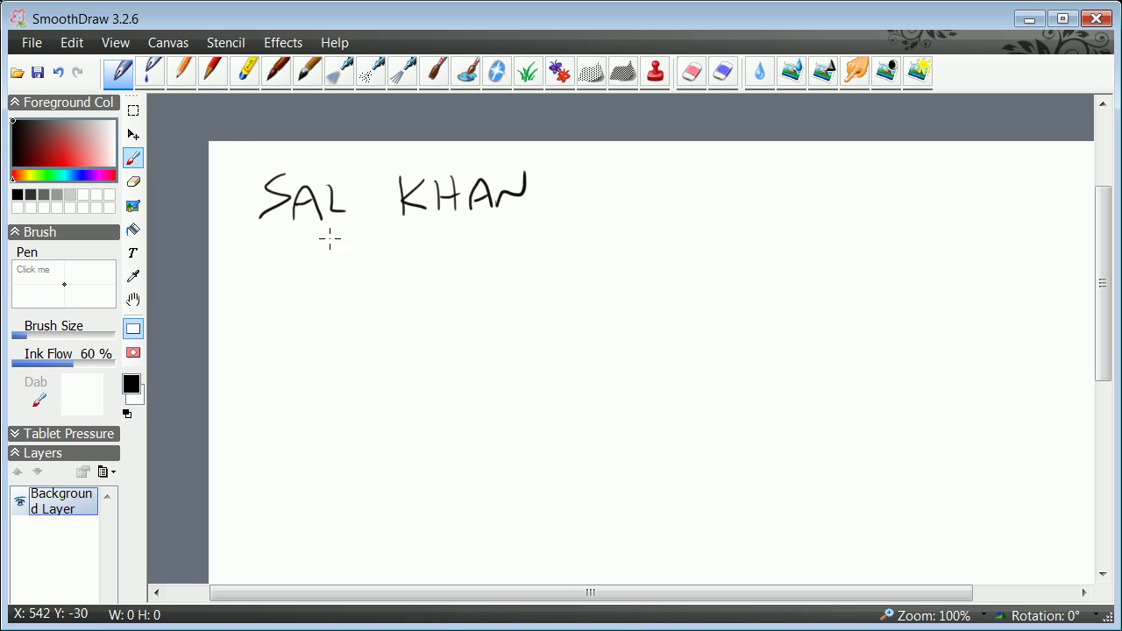
# - Handwrite "DIGITAL PEN" with the Digital Pencil, to the right of "SAL KHAN"
pyautogui.click(181, 74)
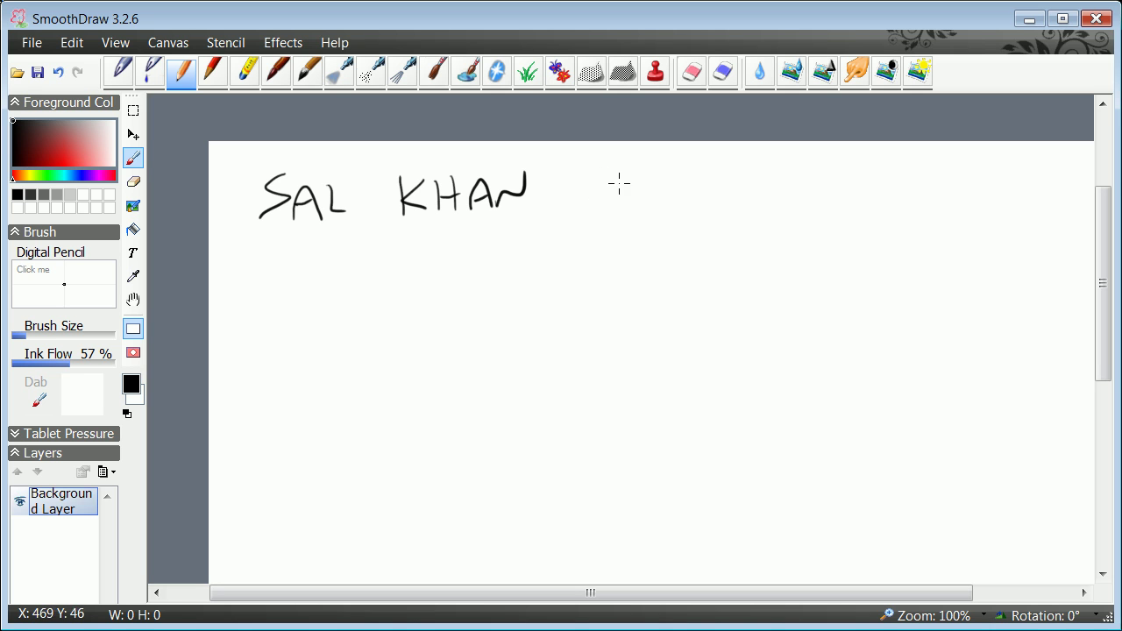
pyautogui.moveTo(599, 163); pyautogui.dragTo(600, 197)
pyautogui.moveTo(594, 163)
pyautogui.mouseDown()
pyautogui.moveTo(606, 162)
pyautogui.moveTo(603, 198)
pyautogui.mouseUp()
pyautogui.moveTo(624, 174)
pyautogui.mouseDown()
pyautogui.moveTo(624, 191)
pyautogui.moveTo(667, 177)
pyautogui.mouseUp()
pyautogui.moveTo(670, 179); pyautogui.dragTo(671, 191)
pyautogui.moveTo(673, 198); pyautogui.dragTo(683, 198)
pyautogui.moveTo(682, 187)
pyautogui.mouseDown()
pyautogui.moveTo(729, 173)
pyautogui.moveTo(731, 202)
pyautogui.mouseUp()
pyautogui.moveTo(725, 171)
pyautogui.mouseDown()
pyautogui.moveTo(741, 178)
pyautogui.moveTo(729, 191)
pyautogui.mouseUp()
pyautogui.moveTo(747, 174)
pyautogui.mouseDown()
pyautogui.moveTo(760, 175)
pyautogui.moveTo(751, 193)
pyautogui.mouseUp()
pyautogui.moveTo(755, 187)
pyautogui.mouseDown()
pyautogui.moveTo(772, 186)
pyautogui.moveTo(729, 203)
pyautogui.mouseUp()
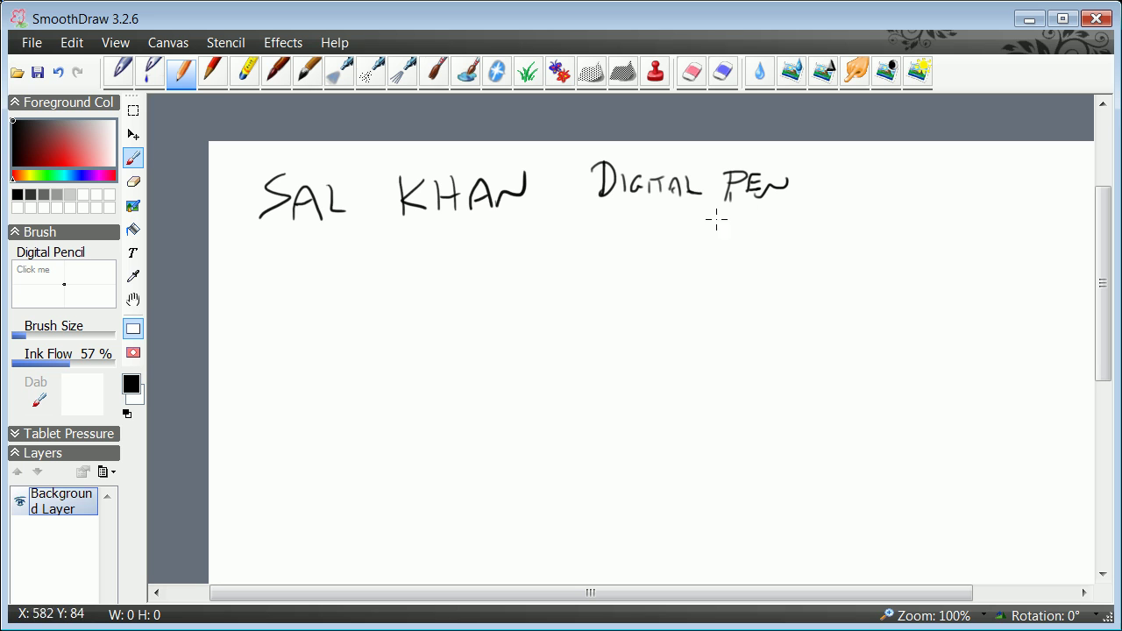
# - Write "wiimote" beside "DIGITAL PEN" with an arrow pointing to "PEN", and draw a box around the new word
pyautogui.moveTo(842, 178)
pyautogui.mouseDown()
pyautogui.moveTo(804, 179)
pyautogui.moveTo(859, 182)
pyautogui.moveTo(871, 168)
pyautogui.moveTo(929, 171)
pyautogui.mouseUp()
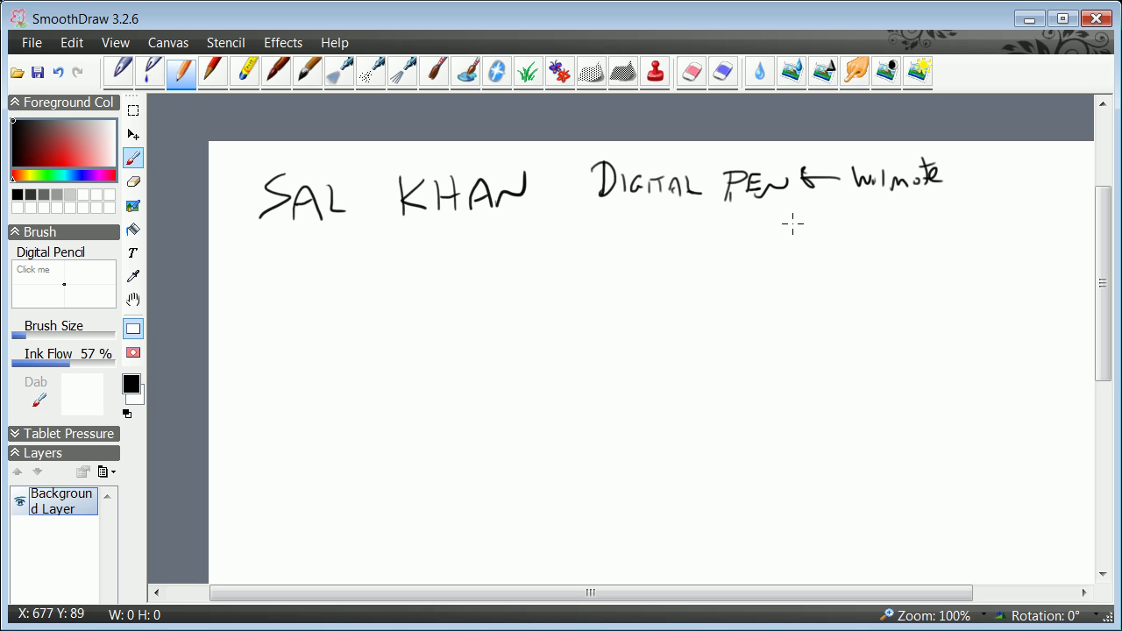
pyautogui.moveTo(830, 203); pyautogui.dragTo(928, 212)
pyautogui.moveTo(841, 159)
pyautogui.mouseDown()
pyautogui.moveTo(874, 156)
pyautogui.moveTo(935, 160)
pyautogui.moveTo(933, 205)
pyautogui.mouseUp()
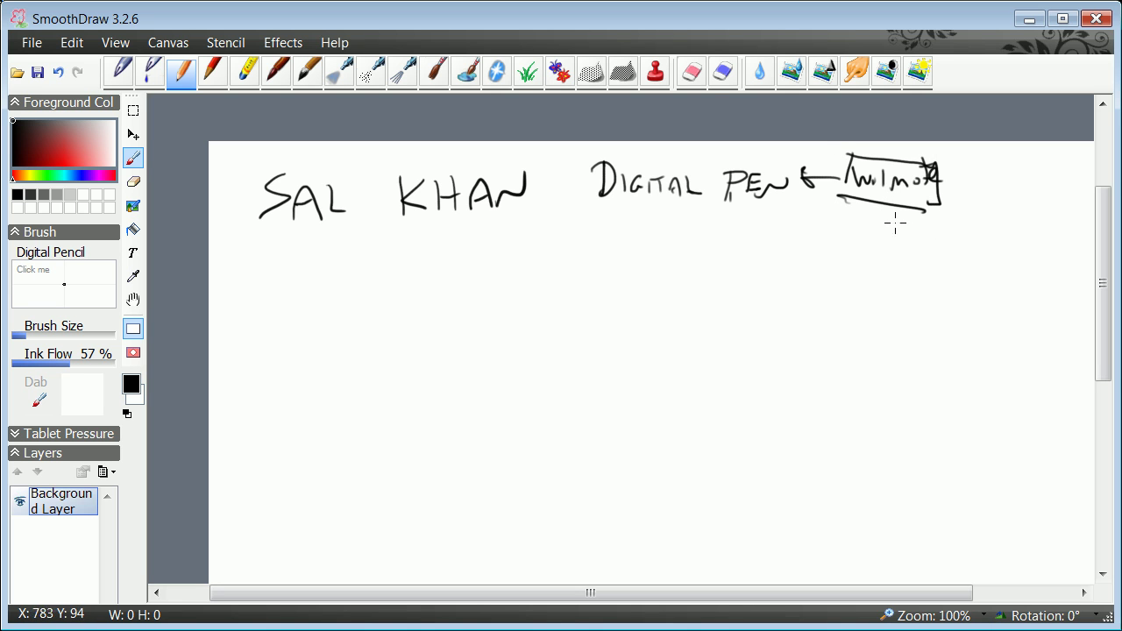
# - Write "pen" beneath the boxed word and "BAMBOO" beneath "DIGITAL"
pyautogui.moveTo(865, 225); pyautogui.dragTo(868, 260)
pyautogui.moveTo(859, 229); pyautogui.dragTo(913, 224)
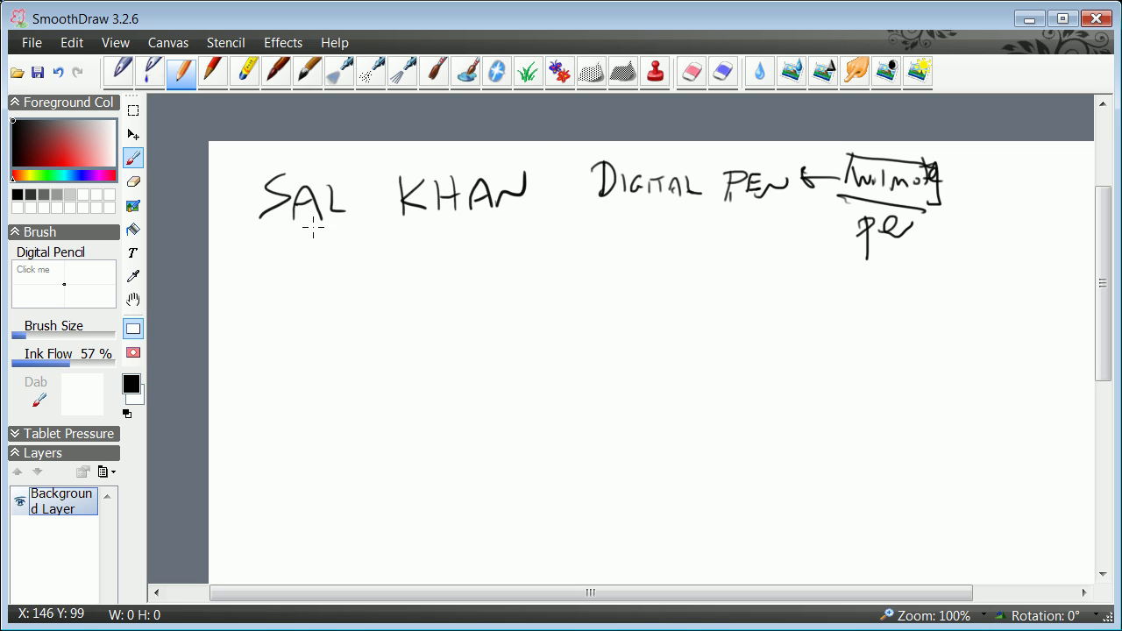
pyautogui.moveTo(599, 209)
pyautogui.mouseDown()
pyautogui.moveTo(604, 245)
pyautogui.moveTo(610, 225)
pyautogui.moveTo(605, 240)
pyautogui.moveTo(624, 227)
pyautogui.moveTo(624, 237)
pyautogui.moveTo(707, 229)
pyautogui.mouseUp()
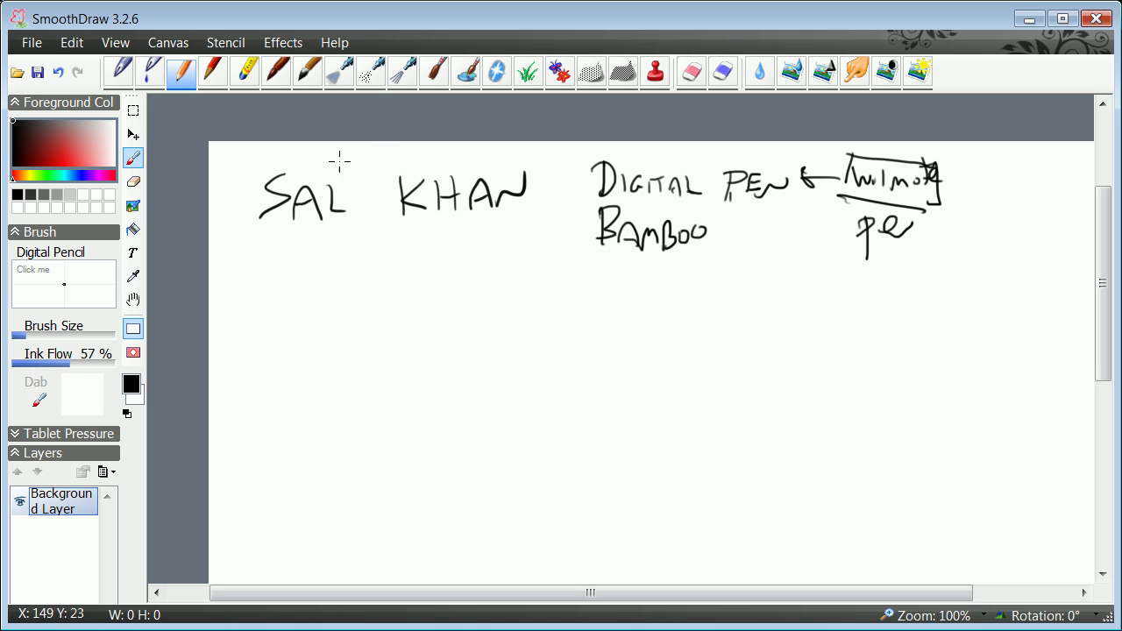
# - Add the text "jjjj" to the canvas with the Text tool and close the text input window
pyautogui.click(133, 252)
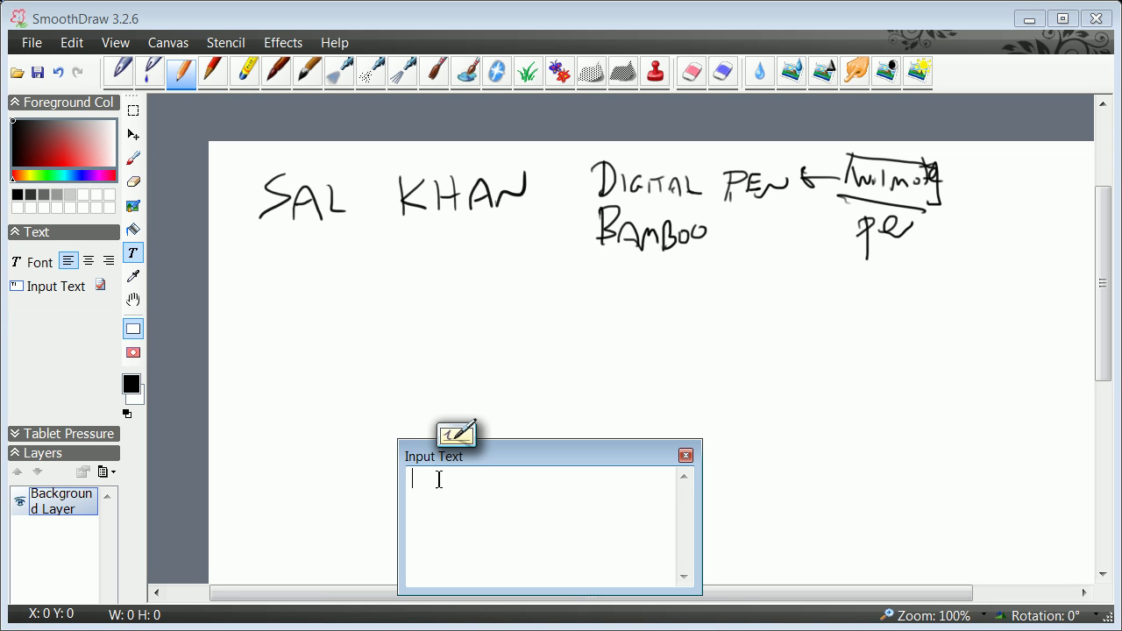
pyautogui.write('jjjj')
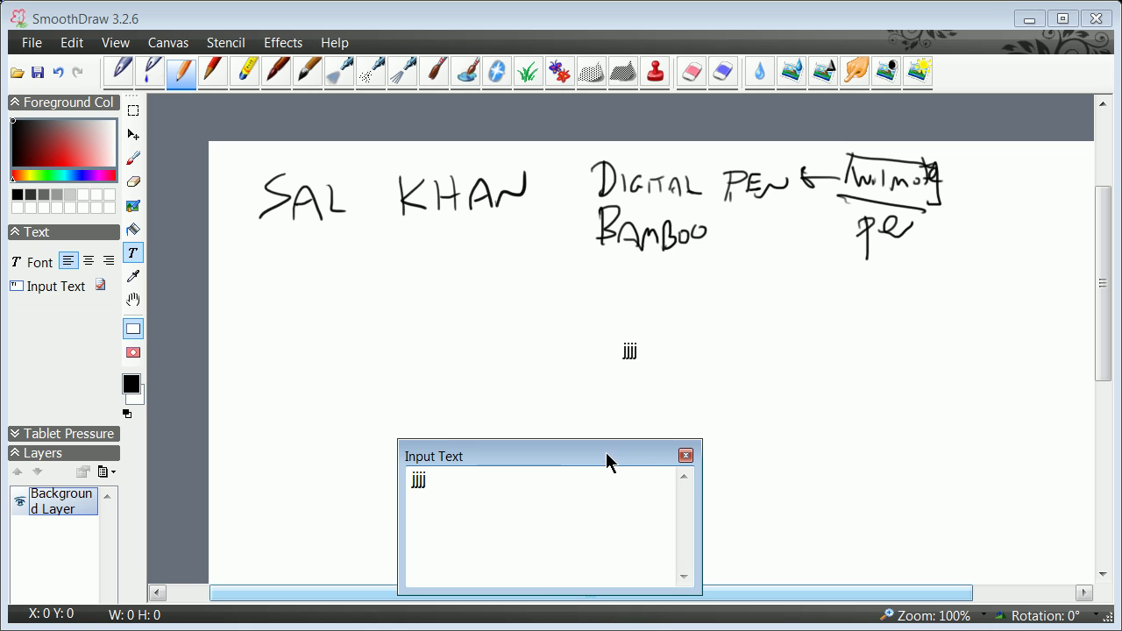
pyautogui.moveTo(606, 455); pyautogui.dragTo(650, 425)
pyautogui.click(729, 425)
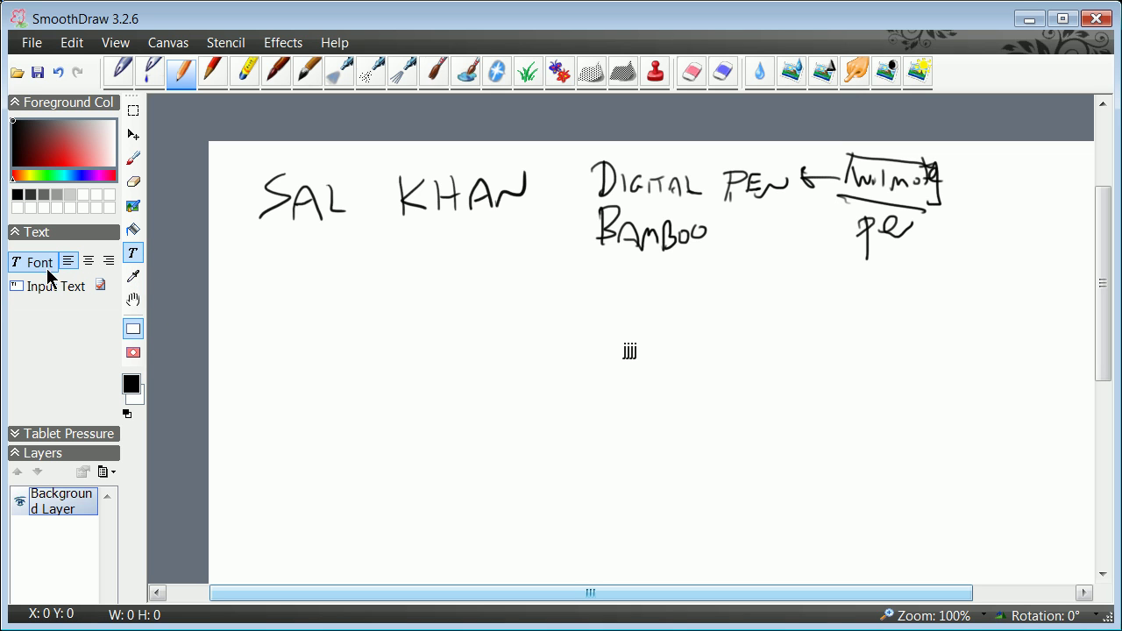
# - Collapse the text settings and inspect the tablet pressure settings
pyautogui.click(17, 232)
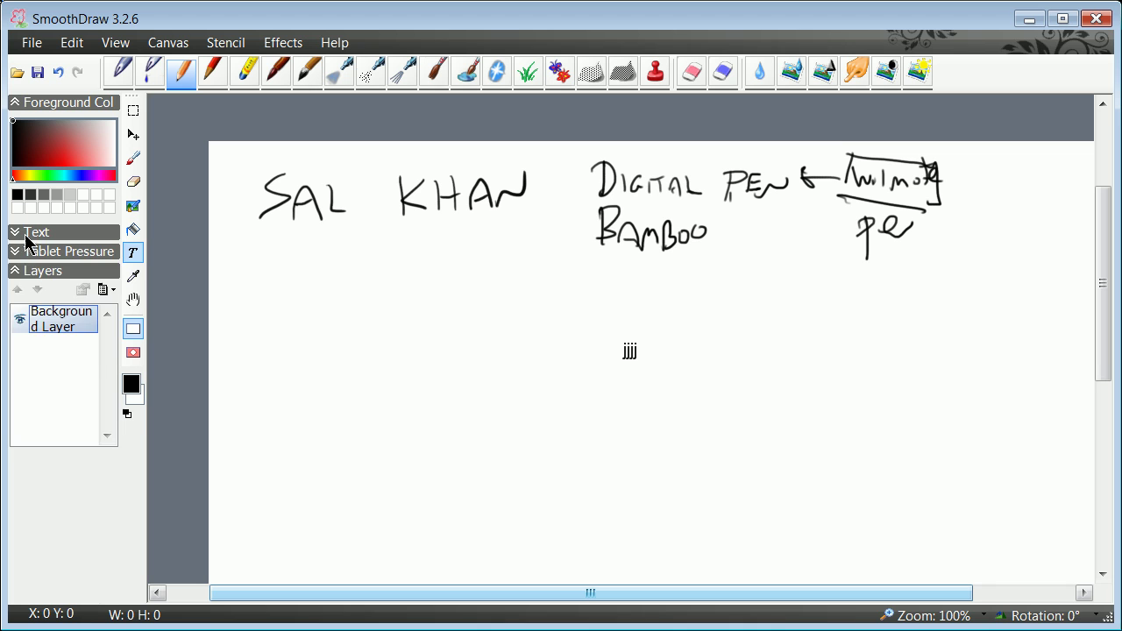
pyautogui.click(17, 251)
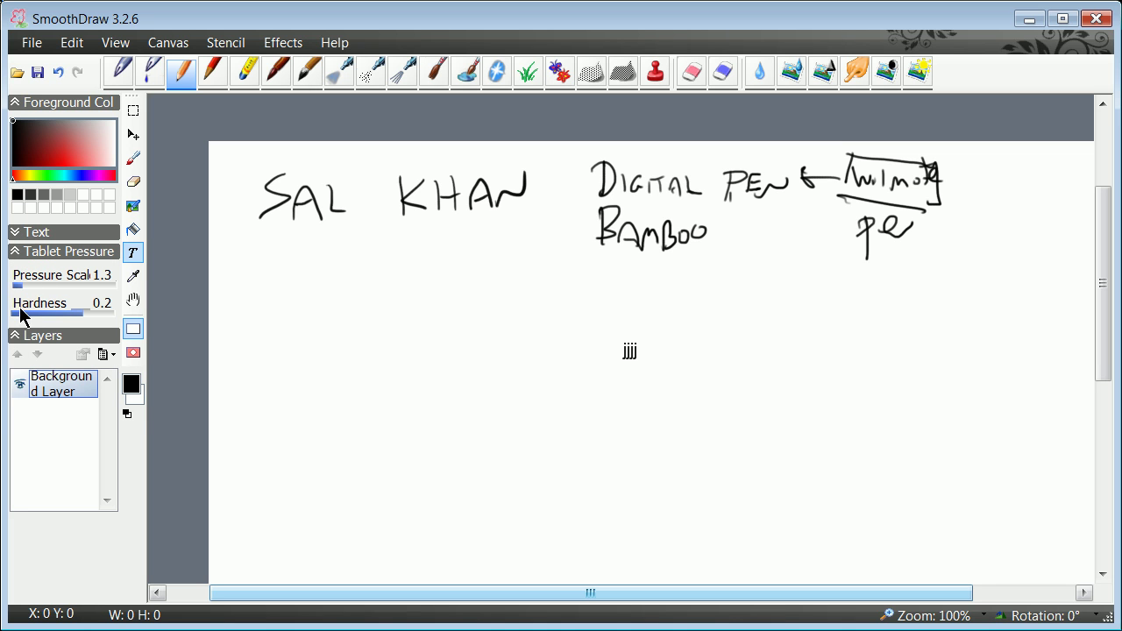
pyautogui.click(17, 253)
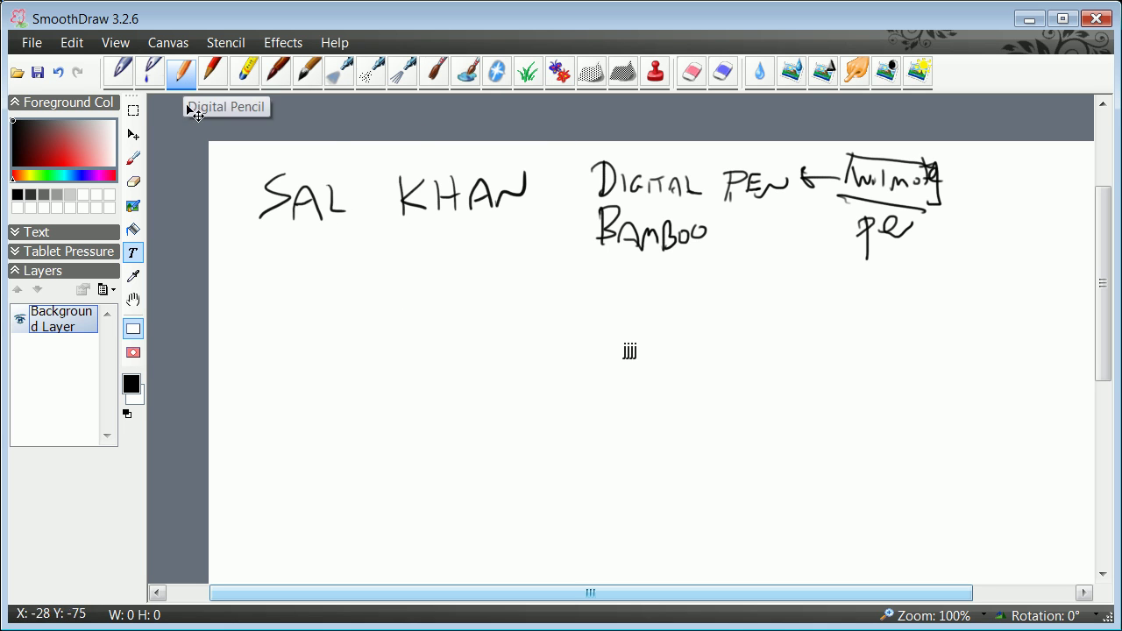
# - Handwrite "CAMTASIA" with the 2B Pencil beneath "SAL KHAN", and "YouTube HD 1280x720" on the line below it
pyautogui.click(219, 74)
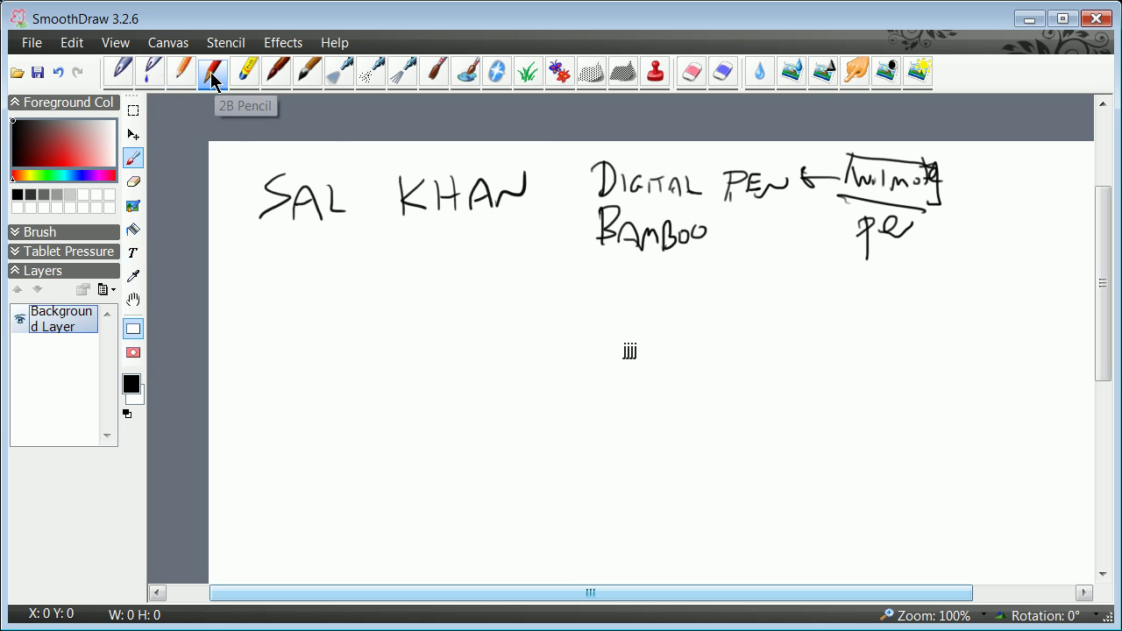
pyautogui.moveTo(289, 261)
pyautogui.mouseDown()
pyautogui.moveTo(308, 299)
pyautogui.moveTo(346, 284)
pyautogui.moveTo(367, 294)
pyautogui.moveTo(371, 278)
pyautogui.moveTo(390, 287)
pyautogui.moveTo(377, 290)
pyautogui.moveTo(425, 291)
pyautogui.mouseUp()
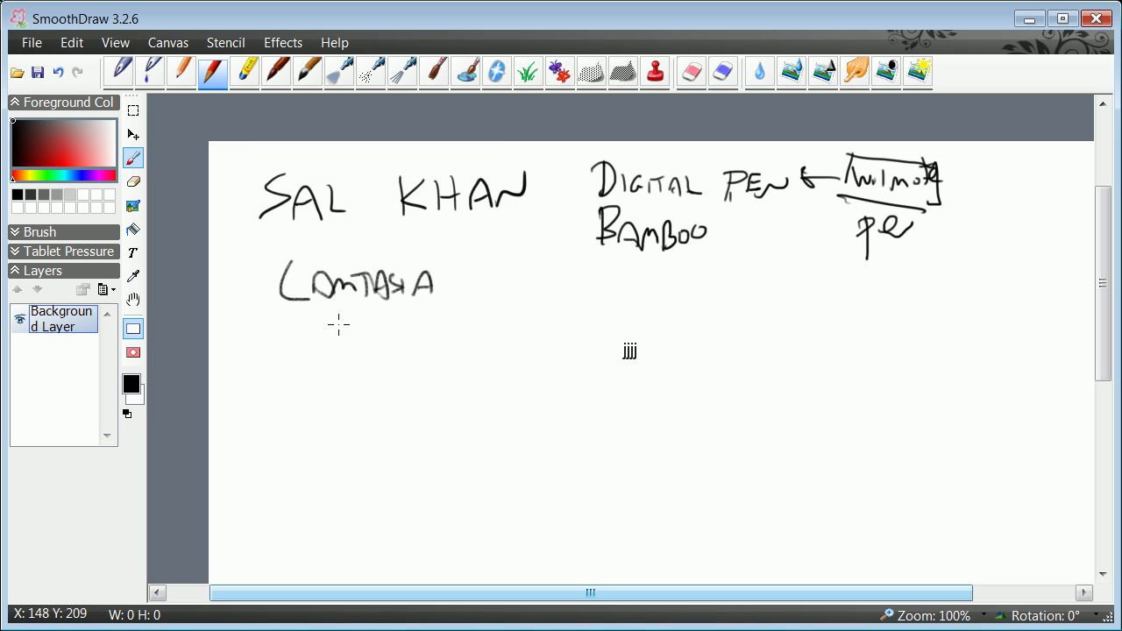
pyautogui.moveTo(336, 322); pyautogui.dragTo(333, 355)
pyautogui.moveTo(341, 320)
pyautogui.mouseDown()
pyautogui.moveTo(352, 345)
pyautogui.moveTo(366, 340)
pyautogui.moveTo(369, 312)
pyautogui.moveTo(367, 327)
pyautogui.moveTo(387, 330)
pyautogui.moveTo(389, 312)
pyautogui.moveTo(409, 331)
pyautogui.moveTo(457, 326)
pyautogui.moveTo(456, 316)
pyautogui.moveTo(470, 311)
pyautogui.mouseUp()
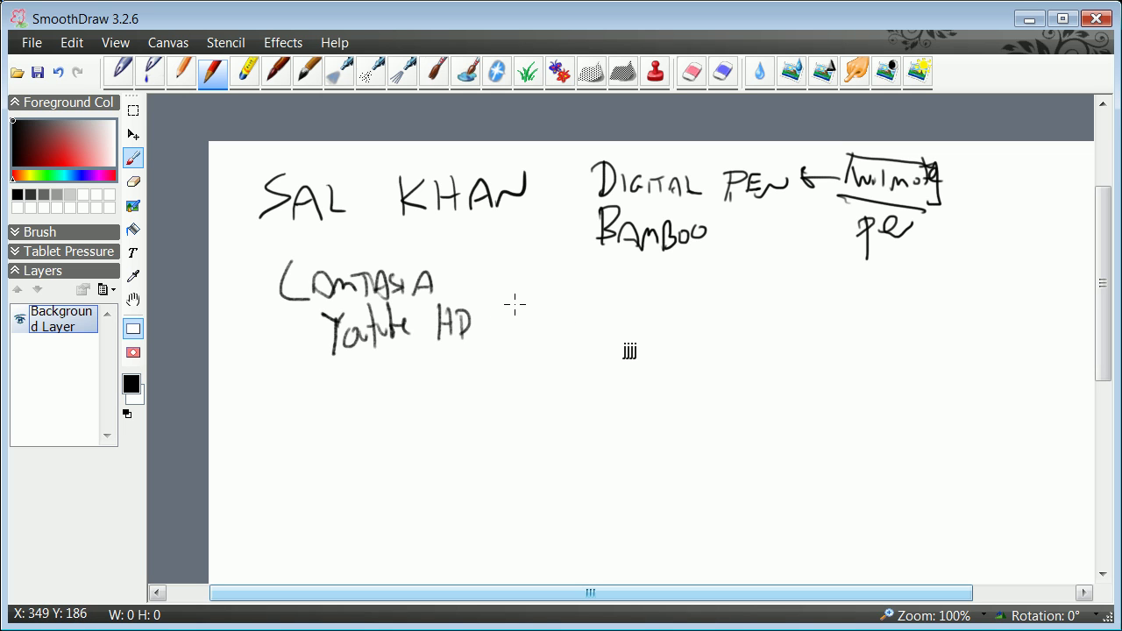
pyautogui.moveTo(514, 298)
pyautogui.mouseDown()
pyautogui.moveTo(560, 309)
pyautogui.moveTo(558, 294)
pyautogui.moveTo(572, 312)
pyautogui.moveTo(585, 298)
pyautogui.moveTo(600, 318)
pyautogui.moveTo(632, 303)
pyautogui.mouseUp()
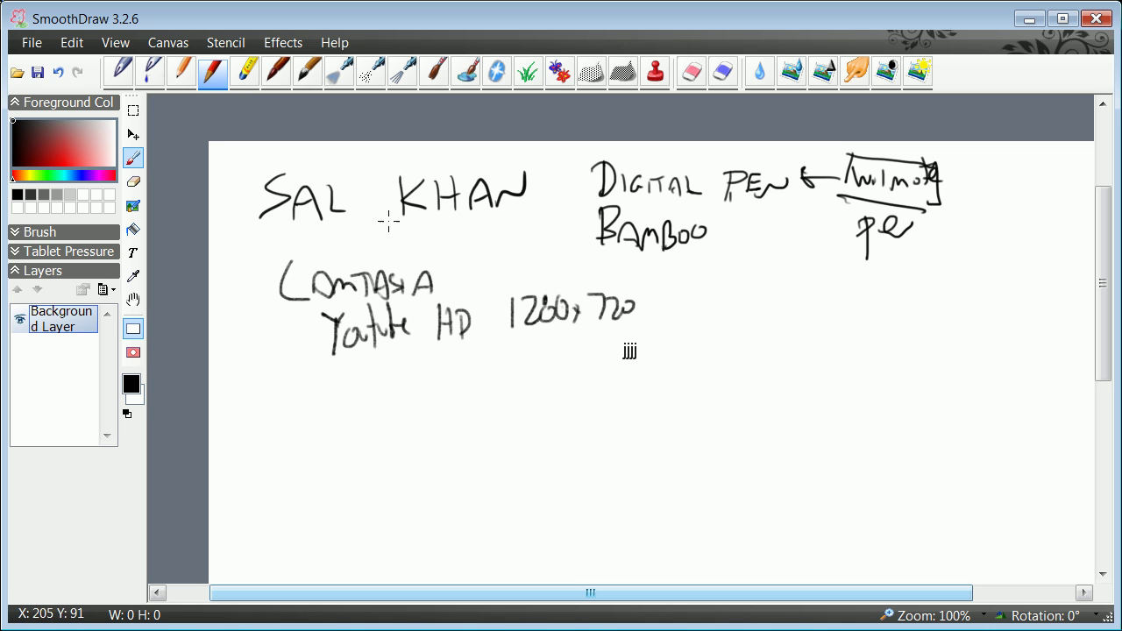
# - Open the canvas resize settings and set the width to 1280 pixels
pyautogui.click(180, 44)
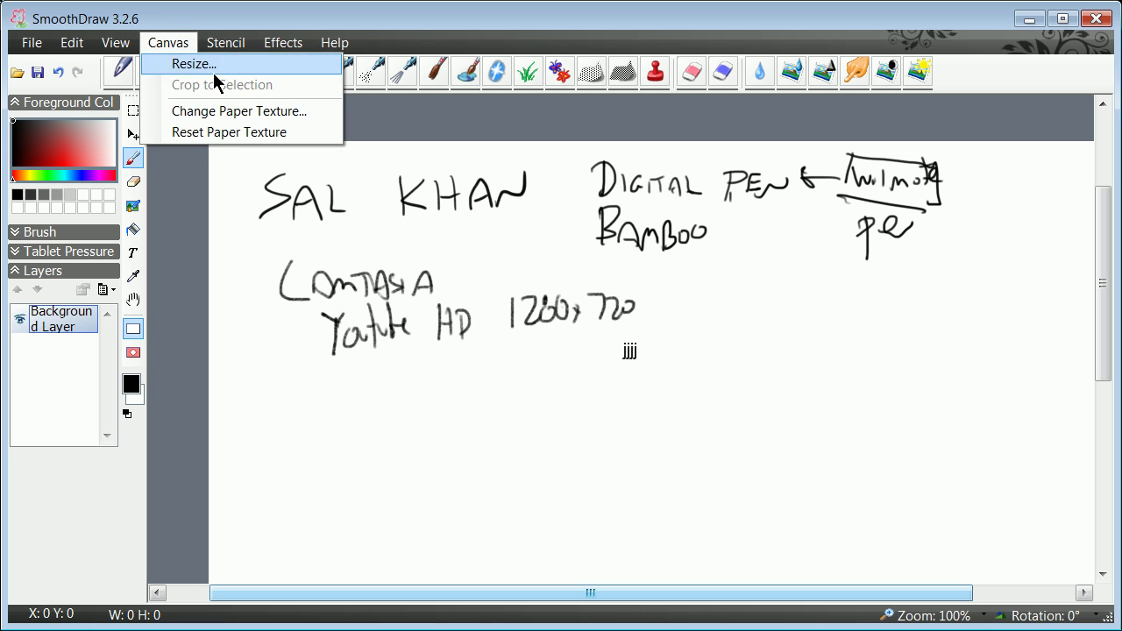
pyautogui.click(209, 70)
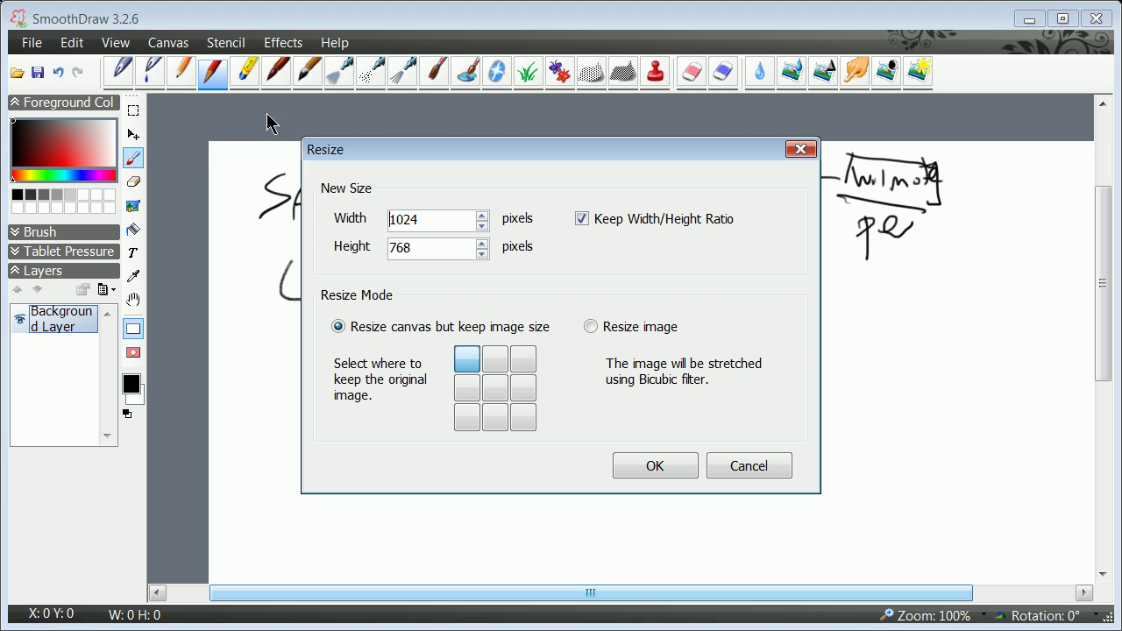
pyautogui.moveTo(403, 218); pyautogui.dragTo(431, 218)
pyautogui.click(431, 218)
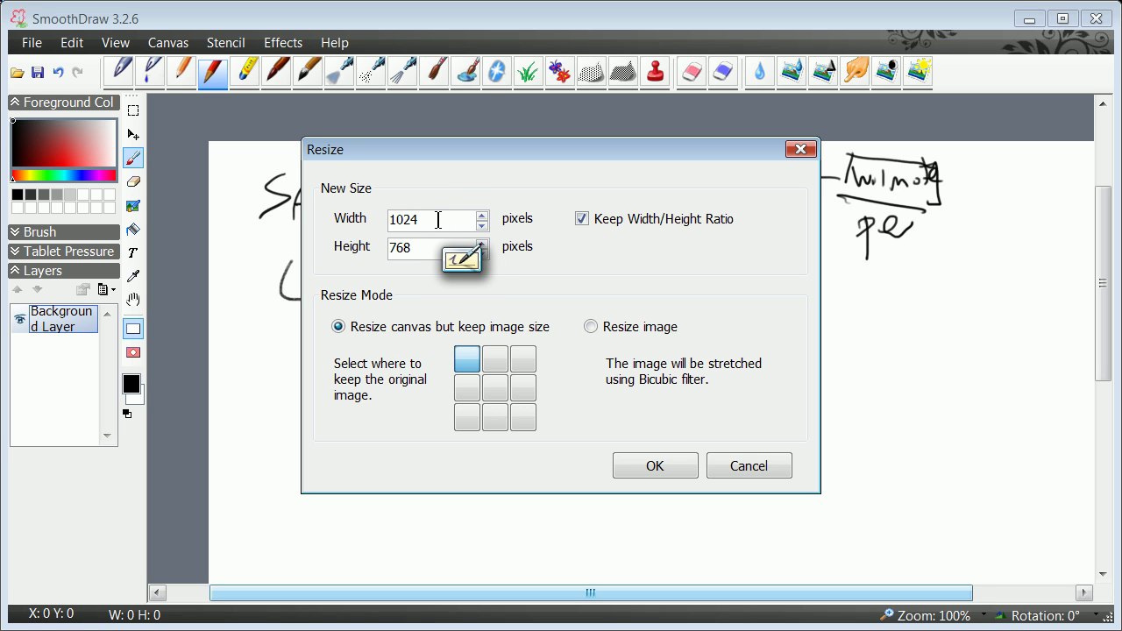
pyautogui.press('BackSpace')
pyautogui.press('BackSpace')
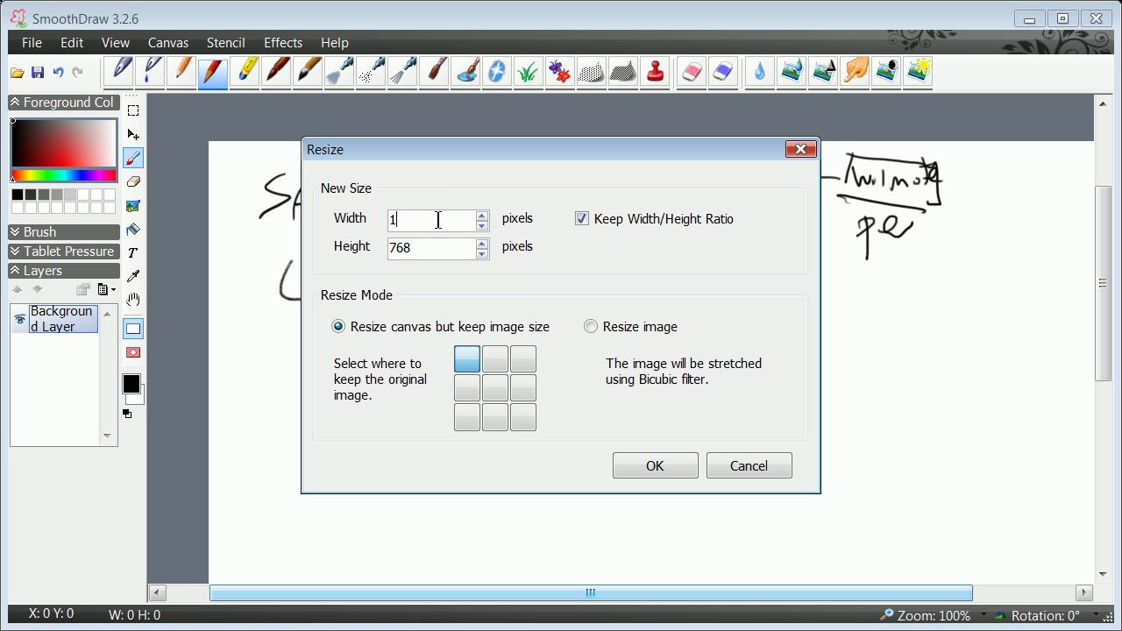
pyautogui.press('Tab')
pyautogui.click(424, 224)
pyautogui.write('1')
# - Unlock the width/height ratio, set the height to 720 pixels and apply the canvas resize
pyautogui.click(582, 219)
pyautogui.moveTo(415, 248); pyautogui.dragTo(375, 256)
pyautogui.write('0')
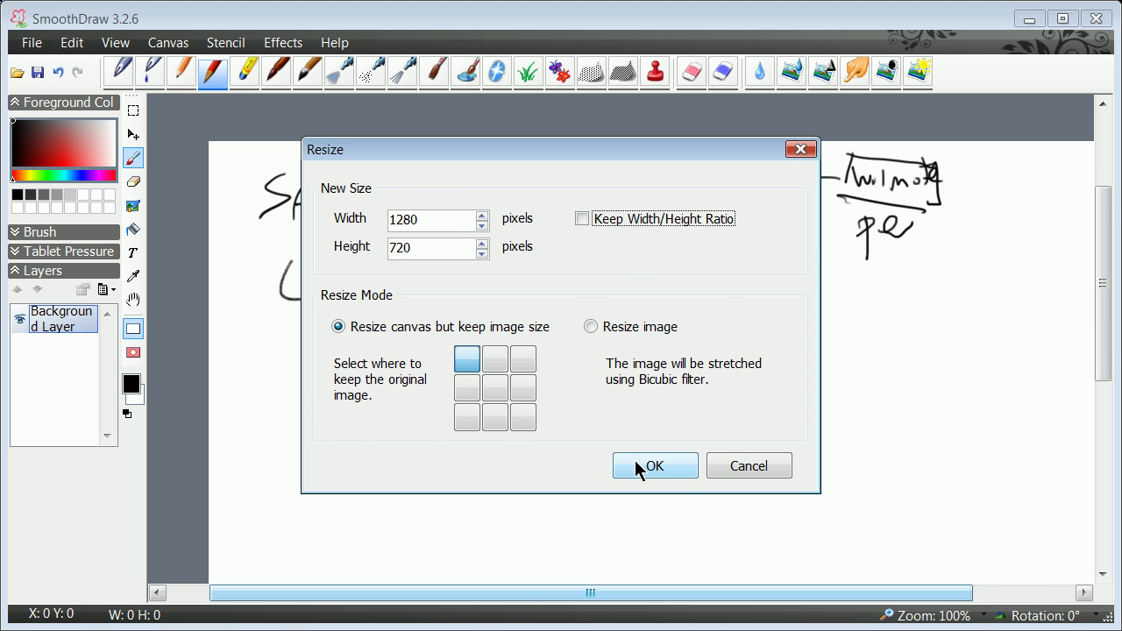
pyautogui.click(634, 465)
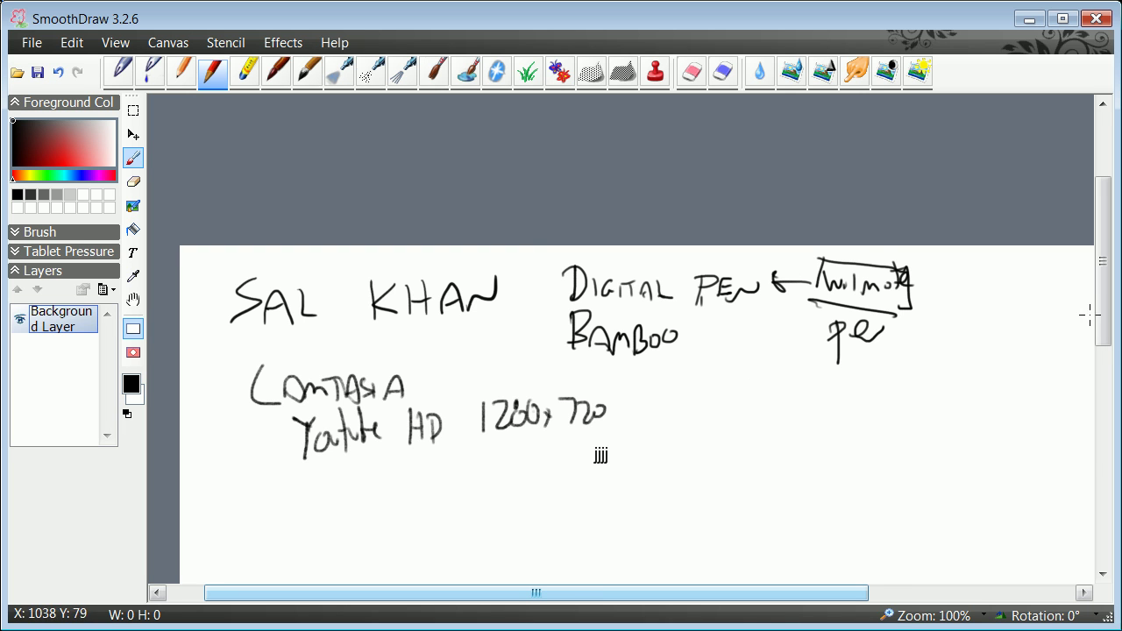
# - Handwrite "creativity" and "sketching" beneath the word "pen", and draw a curly brace to the left of both words
pyautogui.moveTo(1102, 320); pyautogui.dragTo(1102, 376)
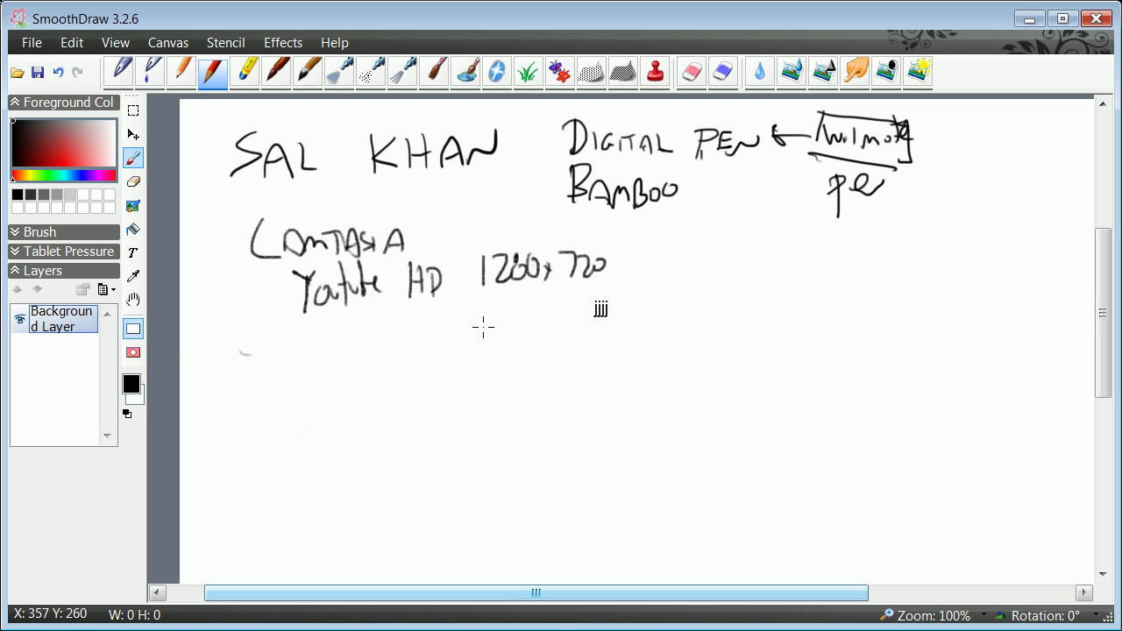
pyautogui.moveTo(756, 233)
pyautogui.mouseDown()
pyautogui.moveTo(782, 250)
pyautogui.moveTo(850, 236)
pyautogui.moveTo(859, 257)
pyautogui.moveTo(871, 246)
pyautogui.moveTo(903, 260)
pyautogui.moveTo(777, 322)
pyautogui.moveTo(800, 330)
pyautogui.moveTo(849, 307)
pyautogui.moveTo(894, 337)
pyautogui.moveTo(914, 319)
pyautogui.moveTo(920, 365)
pyautogui.mouseUp()
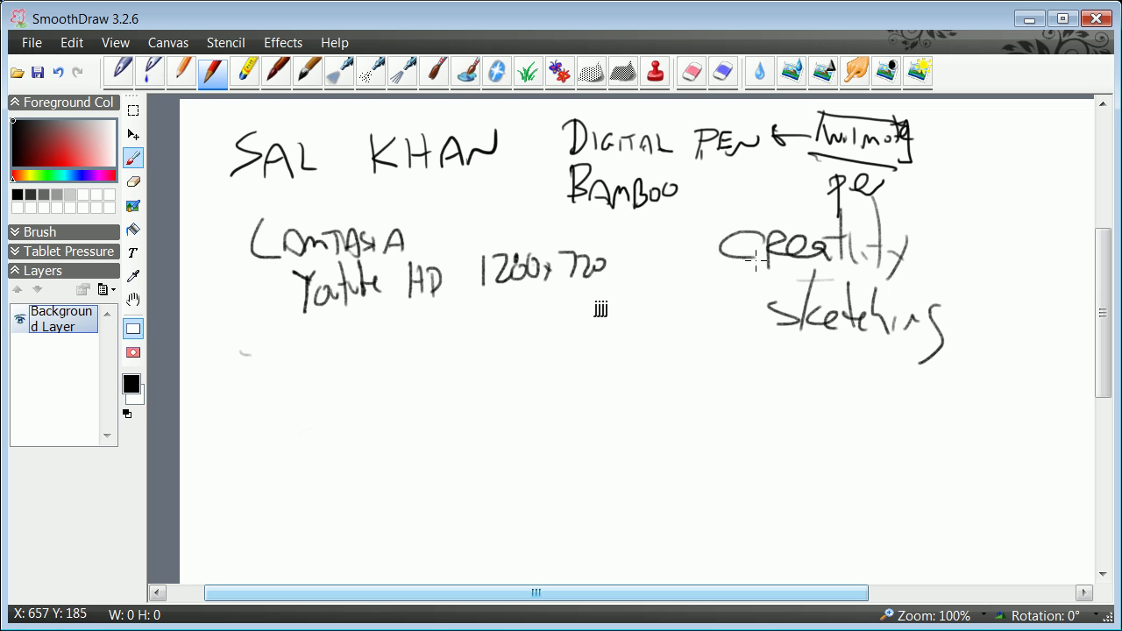
pyautogui.moveTo(721, 187)
pyautogui.mouseDown()
pyautogui.moveTo(694, 220)
pyautogui.moveTo(696, 268)
pyautogui.moveTo(743, 317)
pyautogui.mouseUp()
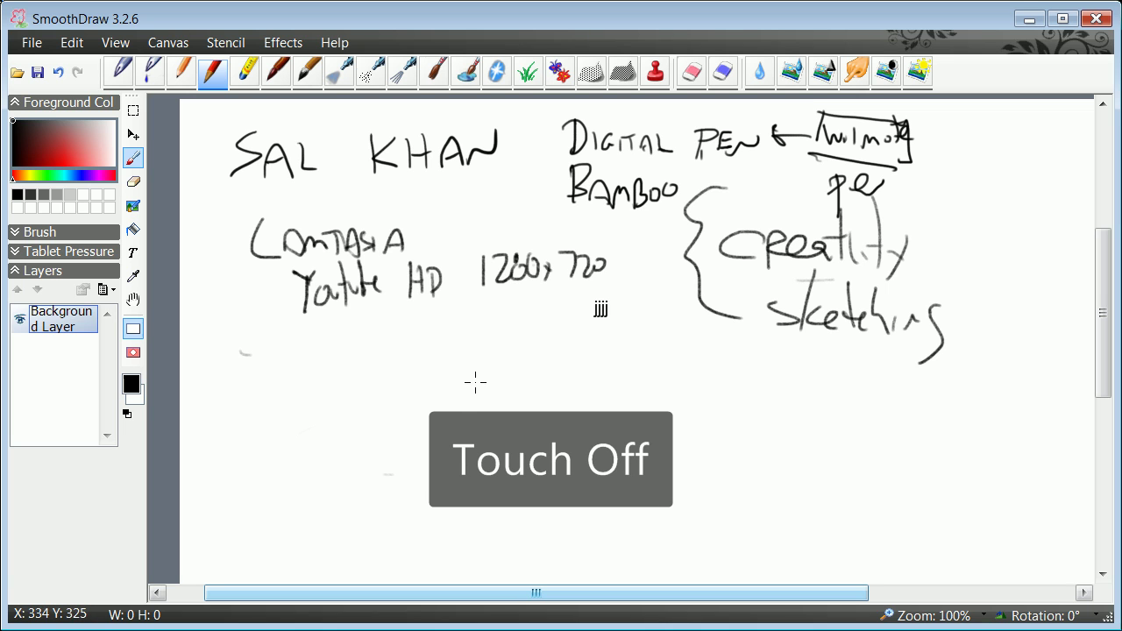
pyautogui.click(528, 356)
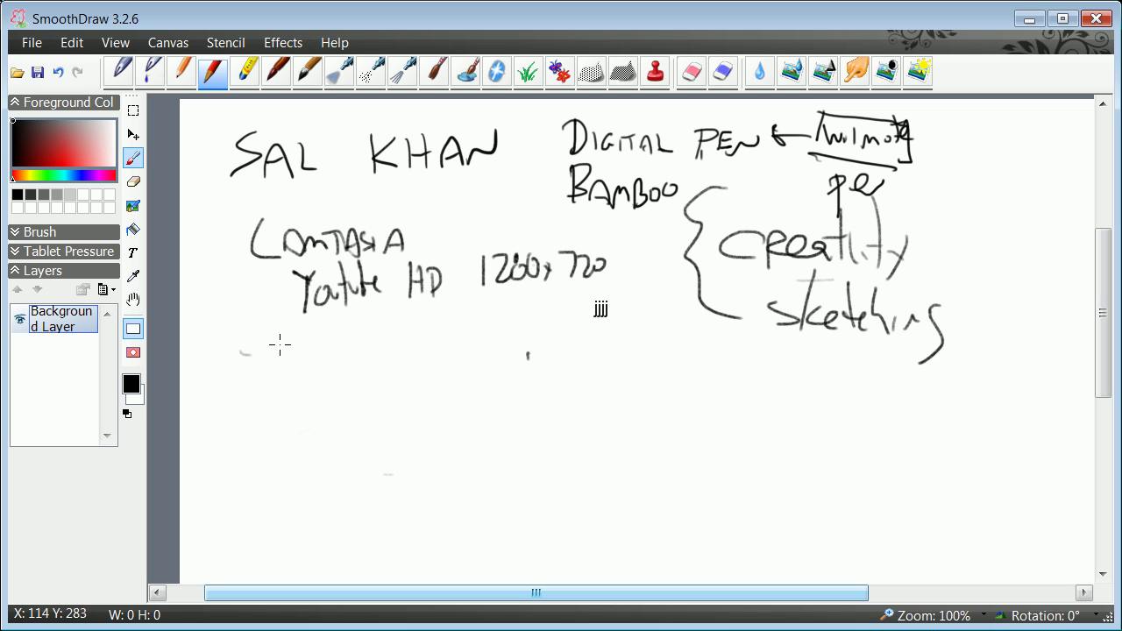
# - Handwrite "BAD" beneath the YouTube line and draw a bent arrow leading down and right from it
pyautogui.moveTo(282, 284)
pyautogui.mouseDown()
pyautogui.moveTo(303, 377)
pyautogui.moveTo(262, 419)
pyautogui.mouseUp()
pyautogui.moveTo(250, 355)
pyautogui.mouseDown()
pyautogui.moveTo(289, 400)
pyautogui.moveTo(323, 401)
pyautogui.mouseUp()
pyautogui.moveTo(298, 391)
pyautogui.mouseDown()
pyautogui.moveTo(320, 386)
pyautogui.moveTo(326, 412)
pyautogui.moveTo(292, 475)
pyautogui.moveTo(341, 454)
pyautogui.mouseUp()
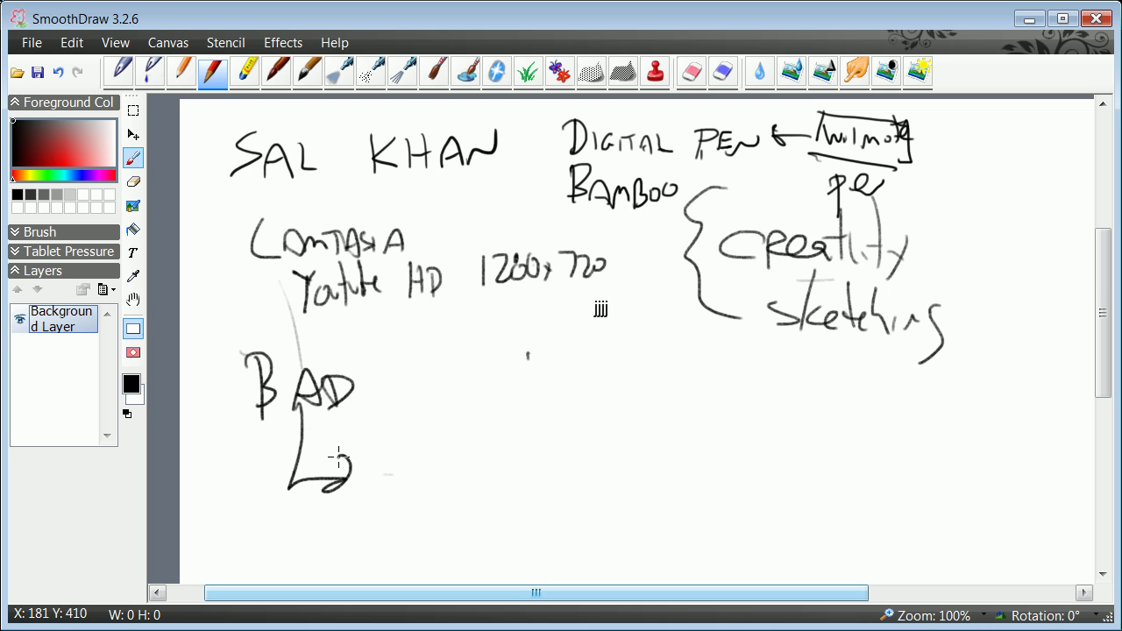
# - Handwrite "No straight line or arc tools" over two lines beside the arrow below "BAD"
pyautogui.moveTo(410, 451)
pyautogui.mouseDown()
pyautogui.moveTo(414, 485)
pyautogui.moveTo(454, 458)
pyautogui.mouseUp()
pyautogui.moveTo(512, 460); pyautogui.dragTo(493, 486)
pyautogui.moveTo(519, 417)
pyautogui.mouseDown()
pyautogui.moveTo(523, 474)
pyautogui.moveTo(535, 451)
pyautogui.mouseUp()
pyautogui.moveTo(536, 474)
pyautogui.mouseDown()
pyautogui.moveTo(562, 449)
pyautogui.moveTo(587, 463)
pyautogui.mouseUp()
pyautogui.moveTo(584, 405); pyautogui.dragTo(585, 444)
pyautogui.moveTo(589, 442); pyautogui.dragTo(603, 472)
pyautogui.moveTo(609, 403); pyautogui.dragTo(611, 464)
pyautogui.moveTo(596, 443)
pyautogui.mouseDown()
pyautogui.moveTo(619, 441)
pyautogui.moveTo(677, 473)
pyautogui.mouseUp()
pyautogui.moveTo(681, 473); pyautogui.dragTo(699, 472)
pyautogui.moveTo(703, 463); pyautogui.dragTo(773, 464)
pyautogui.moveTo(782, 461); pyautogui.dragTo(800, 447)
pyautogui.moveTo(586, 510)
pyautogui.mouseDown()
pyautogui.moveTo(600, 530)
pyautogui.moveTo(622, 511)
pyautogui.mouseUp()
pyautogui.moveTo(645, 512); pyautogui.dragTo(646, 529)
pyautogui.moveTo(719, 478)
pyautogui.mouseDown()
pyautogui.moveTo(720, 533)
pyautogui.moveTo(736, 518)
pyautogui.mouseUp()
pyautogui.moveTo(736, 510); pyautogui.dragTo(747, 512)
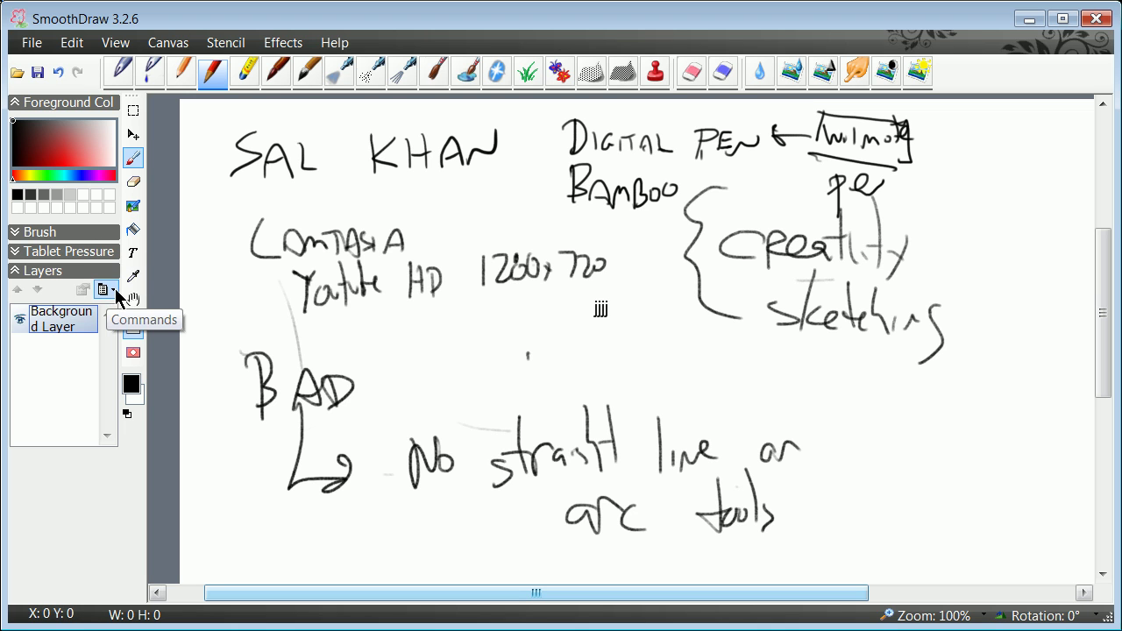
# - Start a new blank picture without saving the current drawing
pyautogui.click(31, 42)
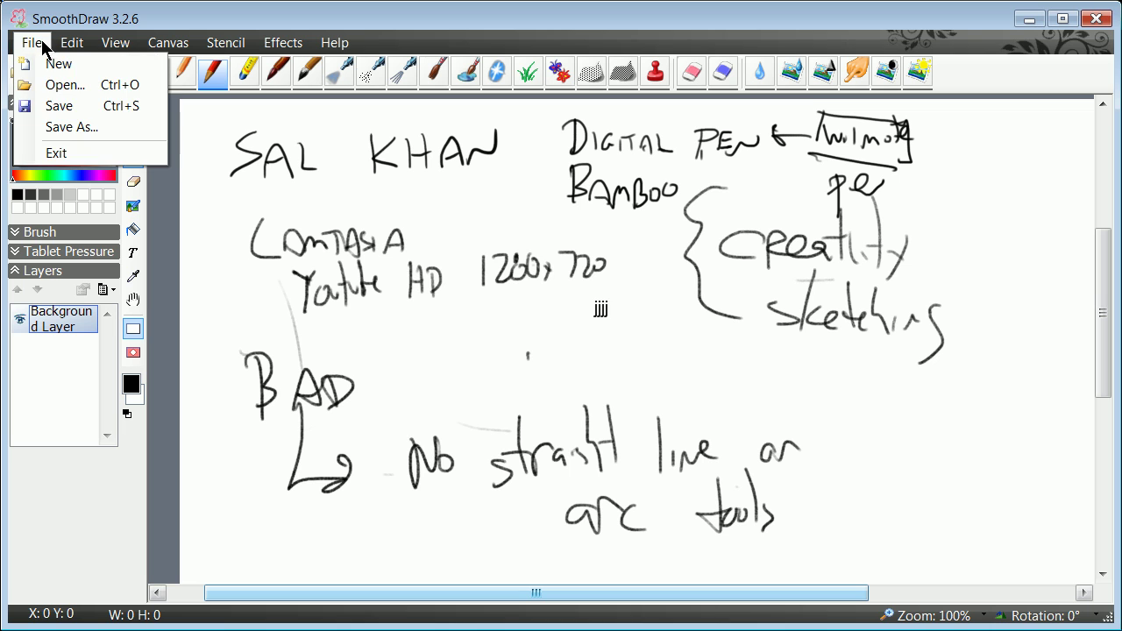
pyautogui.click(49, 63)
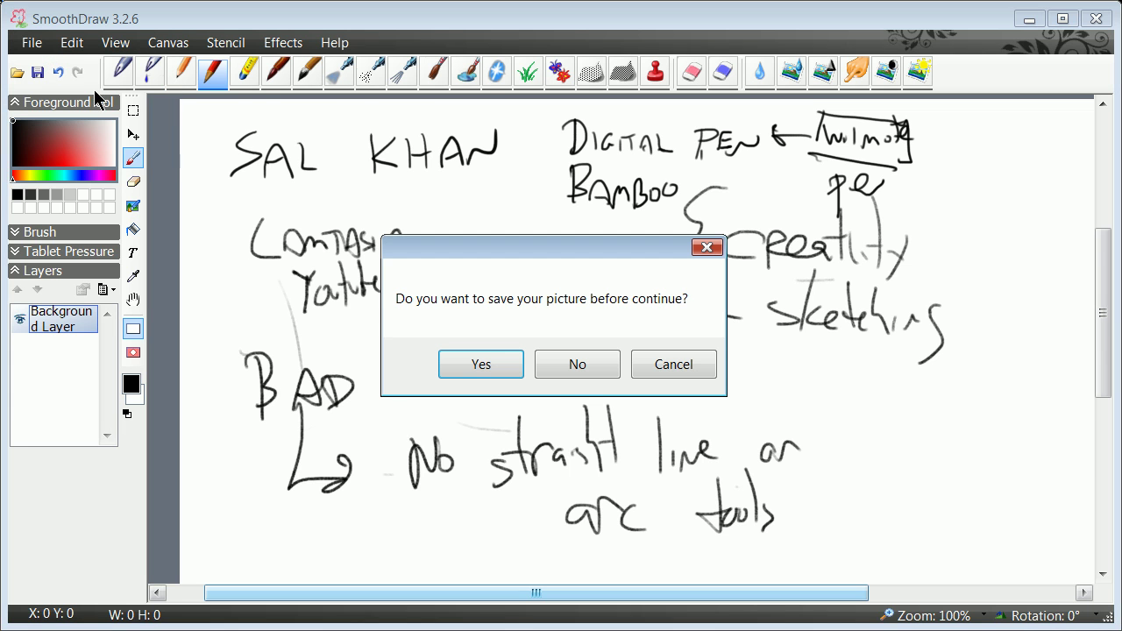
pyautogui.click(582, 367)
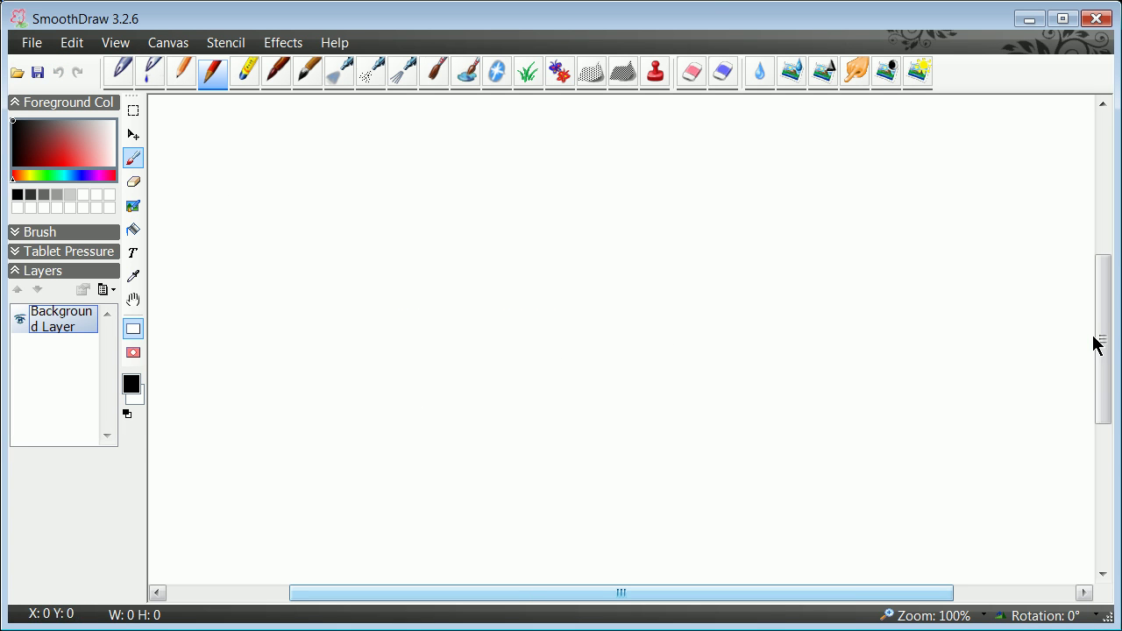
pyautogui.moveTo(1097, 351); pyautogui.dragTo(1096, 442)
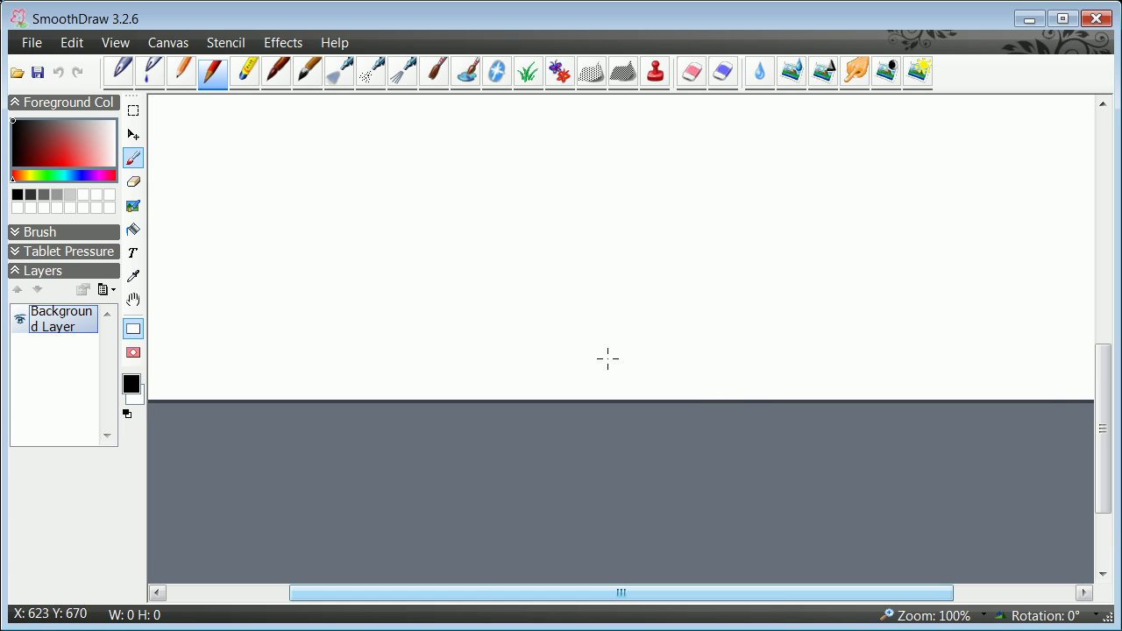
pyautogui.moveTo(473, 593); pyautogui.dragTo(357, 595)
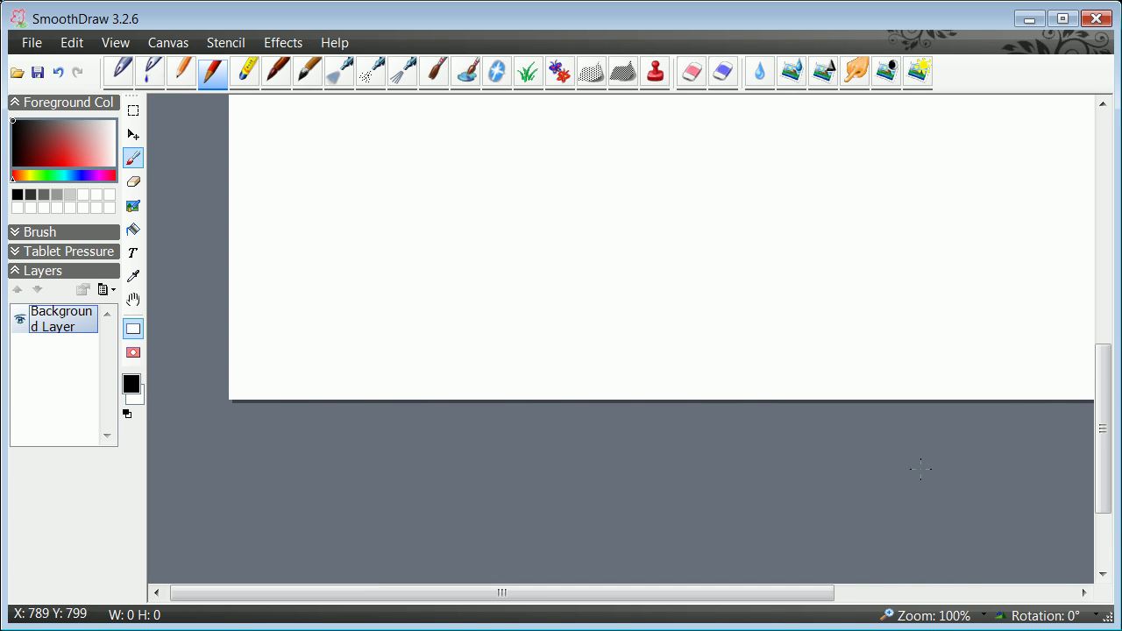
pyautogui.moveTo(1107, 388); pyautogui.dragTo(1110, 242)
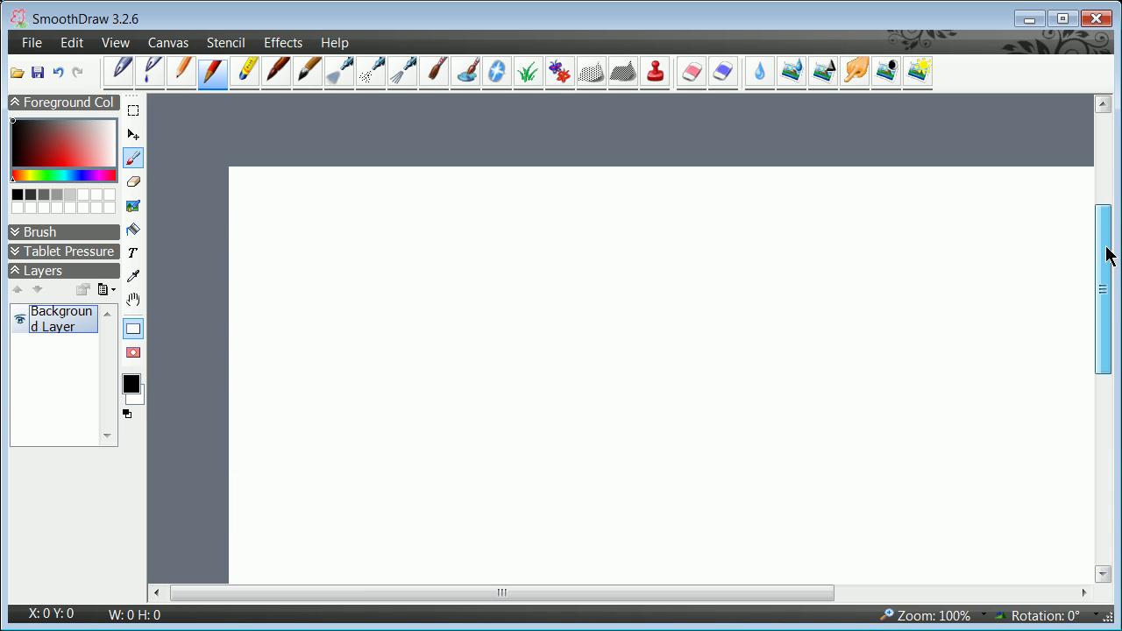
# - Check the canvas dimensions in the Resize settings and accept 1280 x 720 pixels, keeping the image size
pyautogui.click(166, 45)
pyautogui.click(200, 65)
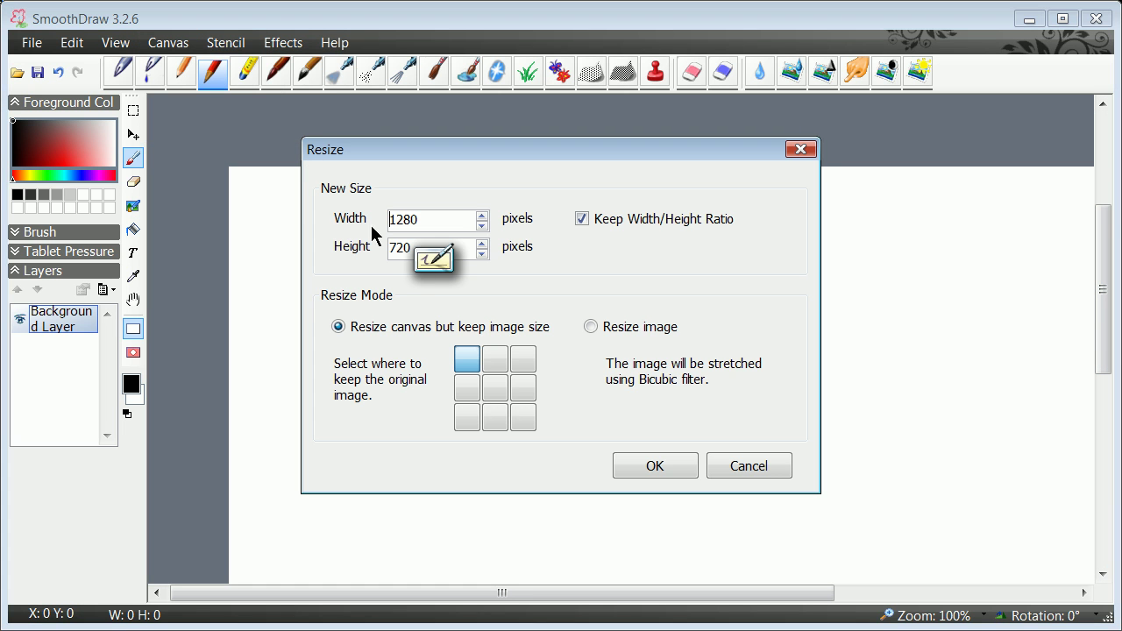
pyautogui.click(659, 466)
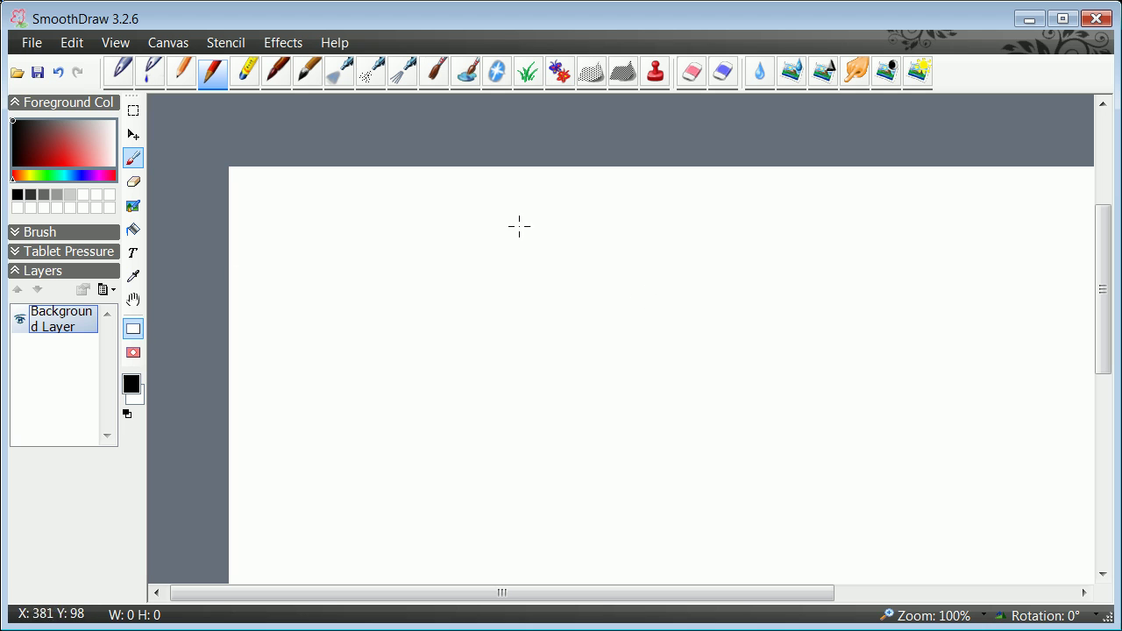
# - Expand the Tablet Pressure settings and draw one thin black S-shaped curve in the upper-left part of the blank canvas
pyautogui.moveTo(1102, 263); pyautogui.dragTo(1095, 320)
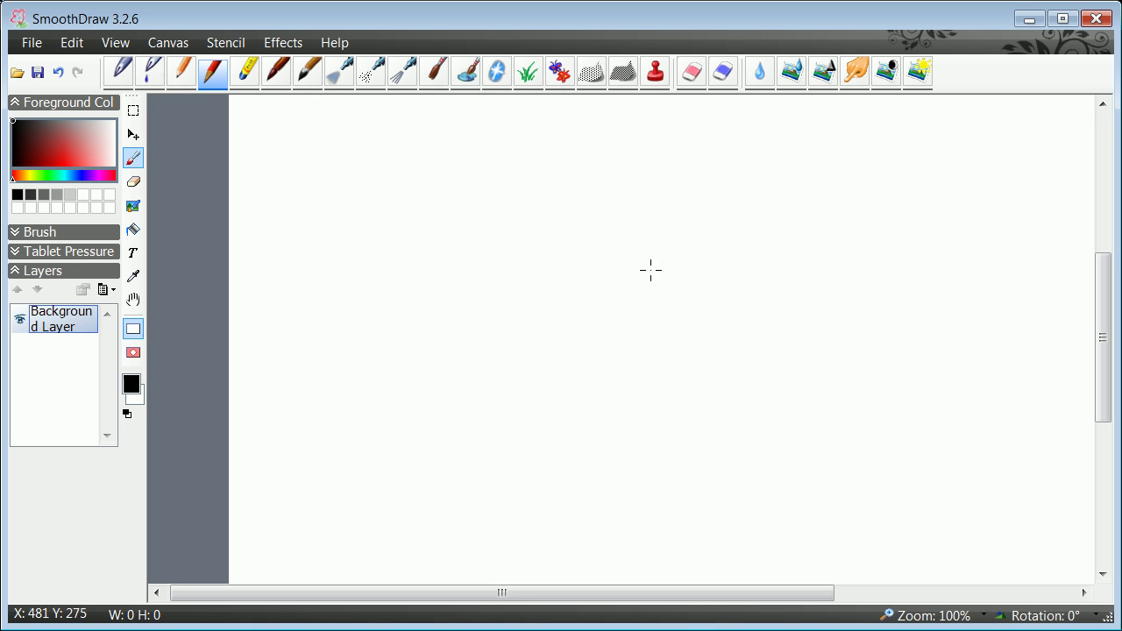
pyautogui.moveTo(1102, 303); pyautogui.dragTo(1108, 251)
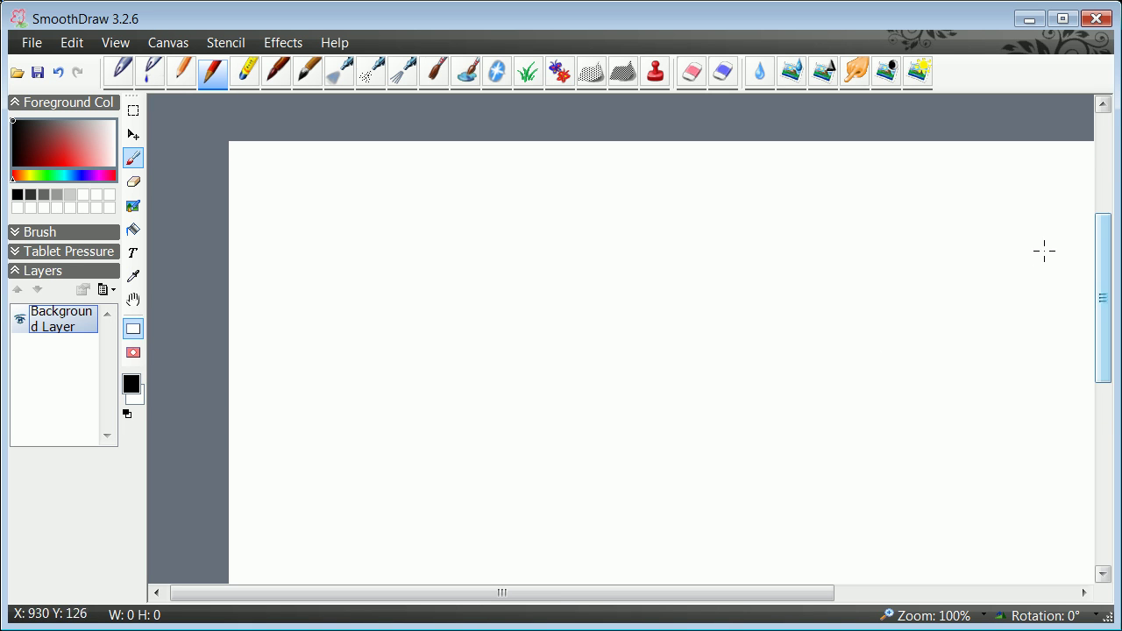
pyautogui.click(18, 253)
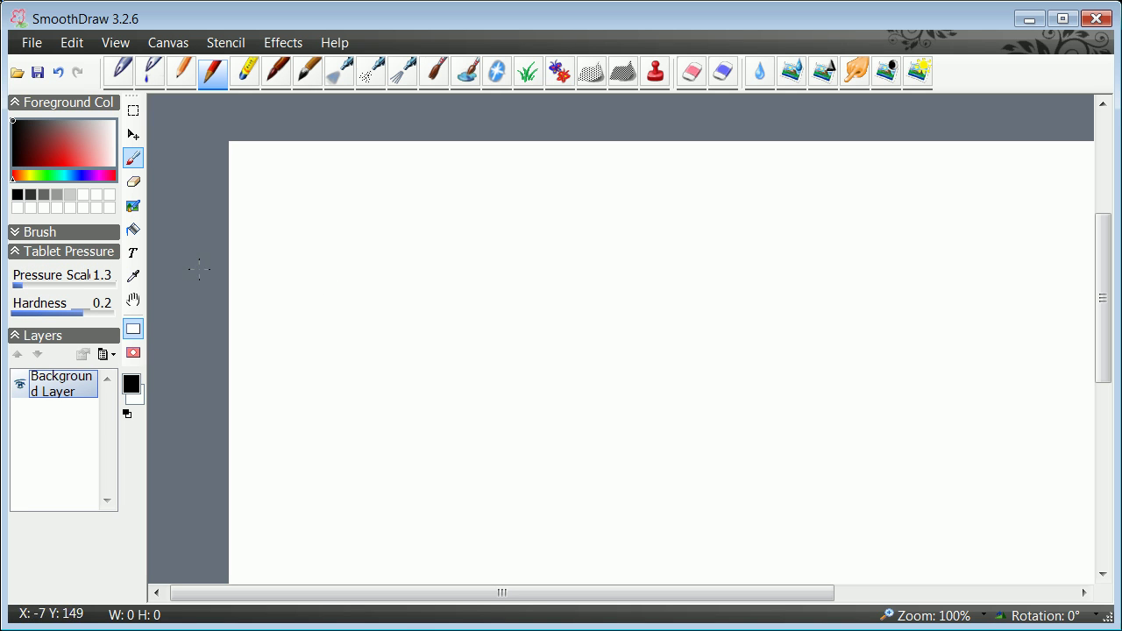
pyautogui.moveTo(429, 219); pyautogui.dragTo(628, 410)
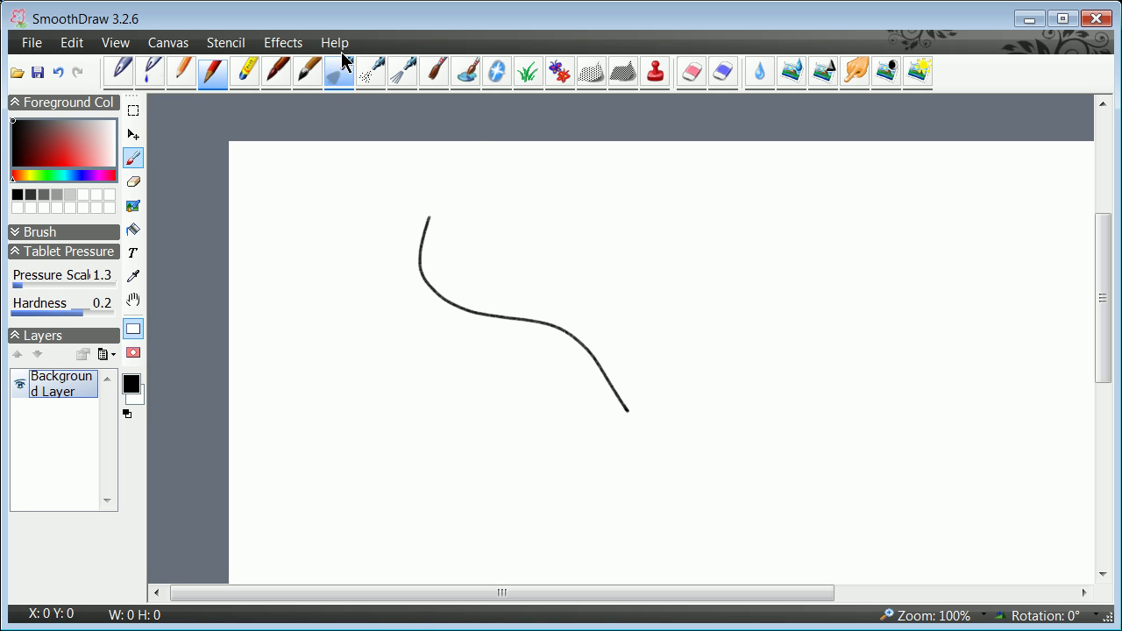
# - Paint thick black bristle strokes: two crossing curves in the middle, plus a short dab and a diagonal stroke to their right
pyautogui.click(434, 72)
pyautogui.moveTo(488, 203)
pyautogui.mouseDown()
pyautogui.moveTo(597, 282)
pyautogui.moveTo(654, 378)
pyautogui.moveTo(785, 458)
pyautogui.mouseUp()
pyautogui.moveTo(800, 248)
pyautogui.mouseDown()
pyautogui.moveTo(781, 250)
pyautogui.moveTo(689, 202)
pyautogui.moveTo(574, 249)
pyautogui.moveTo(463, 376)
pyautogui.mouseUp()
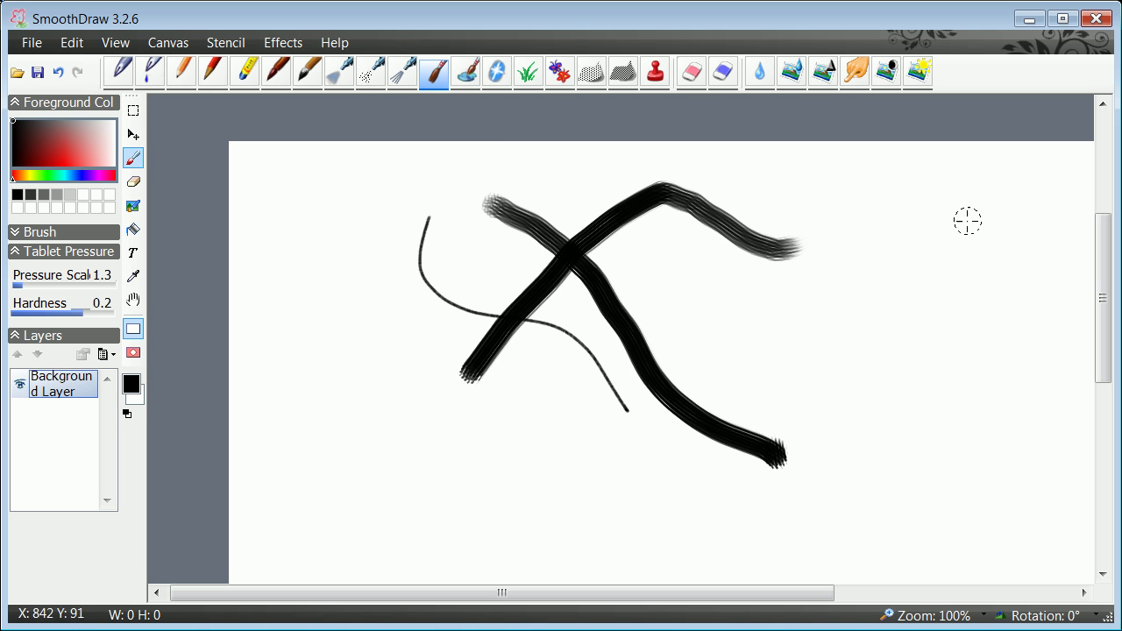
pyautogui.moveTo(969, 207); pyautogui.dragTo(934, 243)
pyautogui.moveTo(895, 273); pyautogui.dragTo(737, 452)
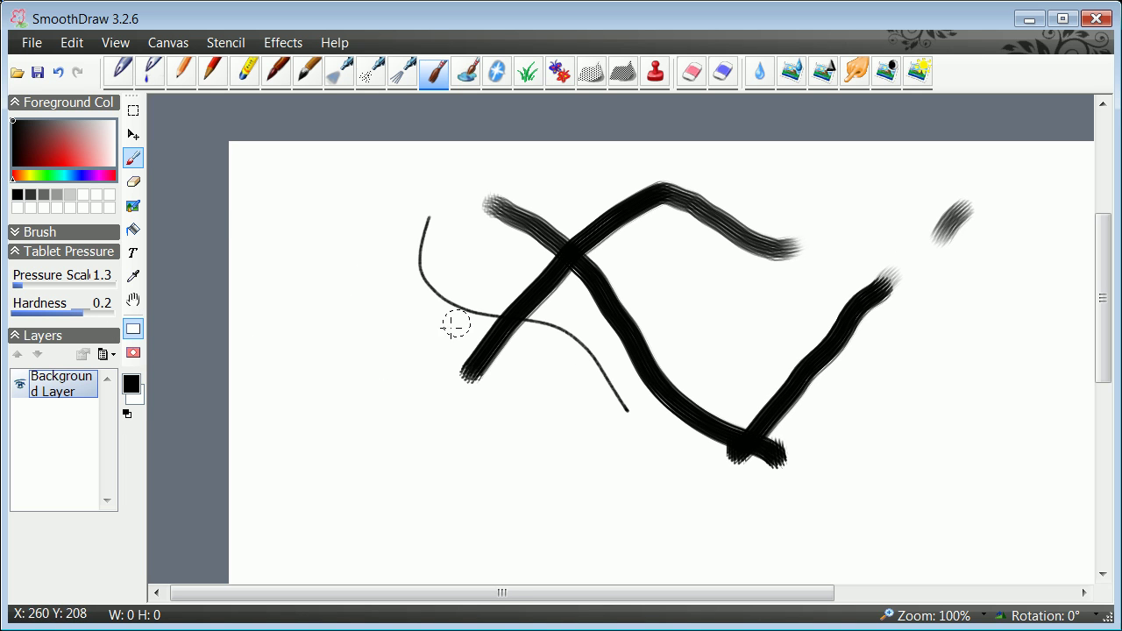
# - Spray broad, looping speckled strokes around the black brush strokes and down the canvas's left side
pyautogui.click(313, 79)
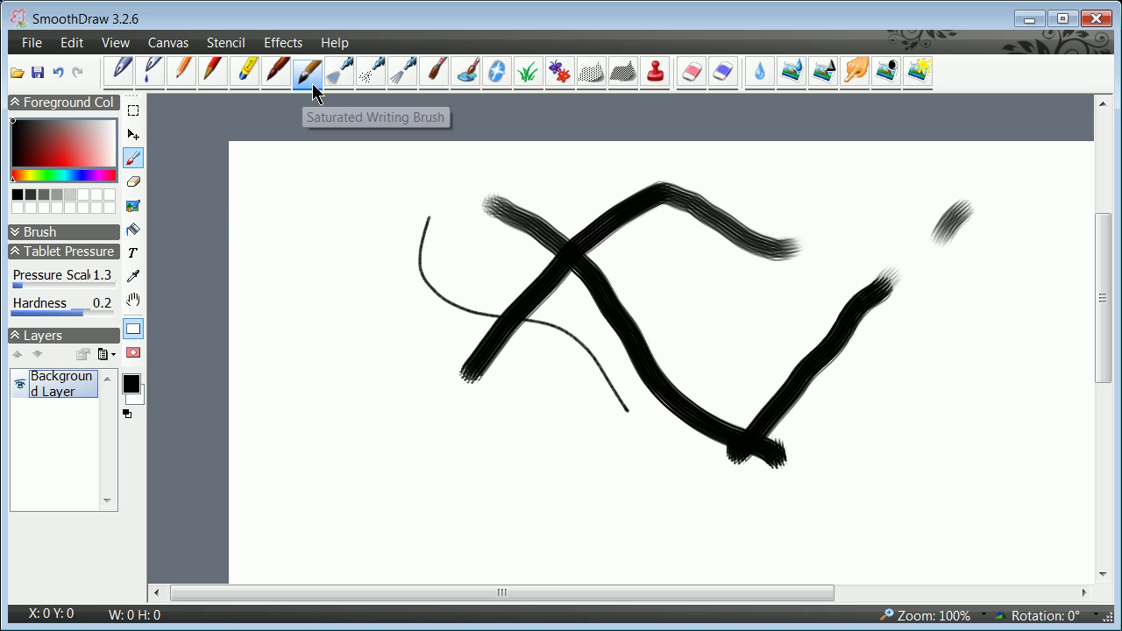
pyautogui.click(365, 83)
pyautogui.moveTo(284, 213)
pyautogui.mouseDown()
pyautogui.moveTo(332, 265)
pyautogui.moveTo(407, 427)
pyautogui.moveTo(455, 478)
pyautogui.moveTo(520, 516)
pyautogui.moveTo(667, 527)
pyautogui.moveTo(802, 489)
pyautogui.moveTo(898, 441)
pyautogui.moveTo(978, 298)
pyautogui.moveTo(983, 202)
pyautogui.moveTo(954, 189)
pyautogui.moveTo(825, 184)
pyautogui.moveTo(520, 187)
pyautogui.moveTo(462, 215)
pyautogui.moveTo(422, 289)
pyautogui.moveTo(477, 396)
pyautogui.moveTo(626, 414)
pyautogui.moveTo(782, 363)
pyautogui.moveTo(813, 420)
pyautogui.moveTo(668, 435)
pyautogui.moveTo(547, 262)
pyautogui.moveTo(374, 365)
pyautogui.moveTo(363, 470)
pyautogui.mouseUp()
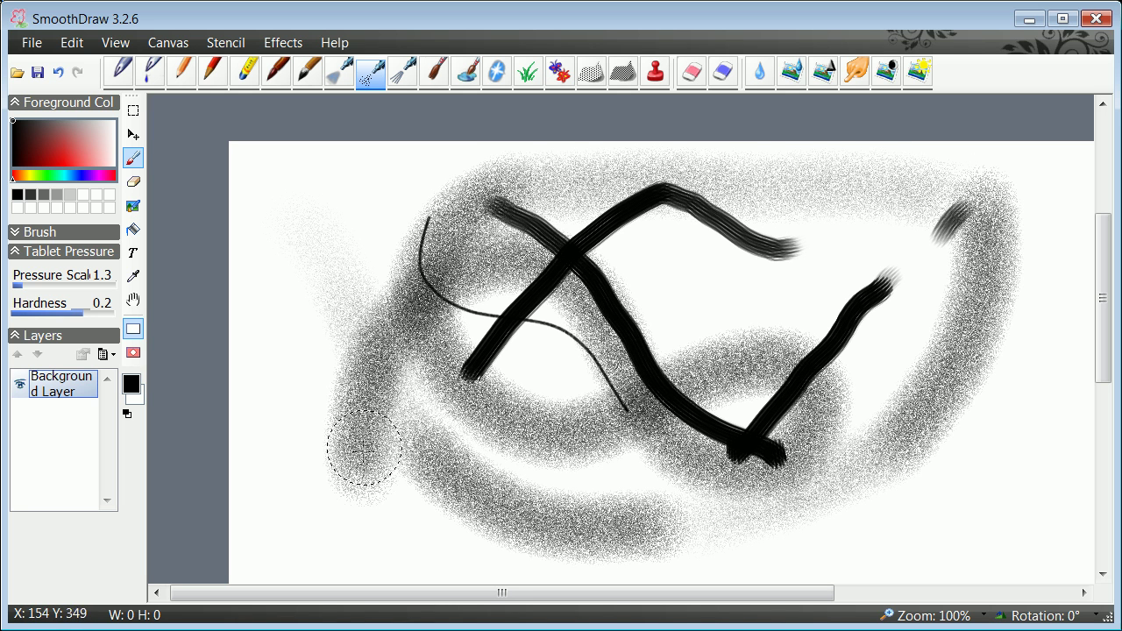
pyautogui.moveTo(342, 200)
pyautogui.mouseDown()
pyautogui.moveTo(305, 307)
pyautogui.moveTo(303, 419)
pyautogui.moveTo(369, 513)
pyautogui.mouseUp()
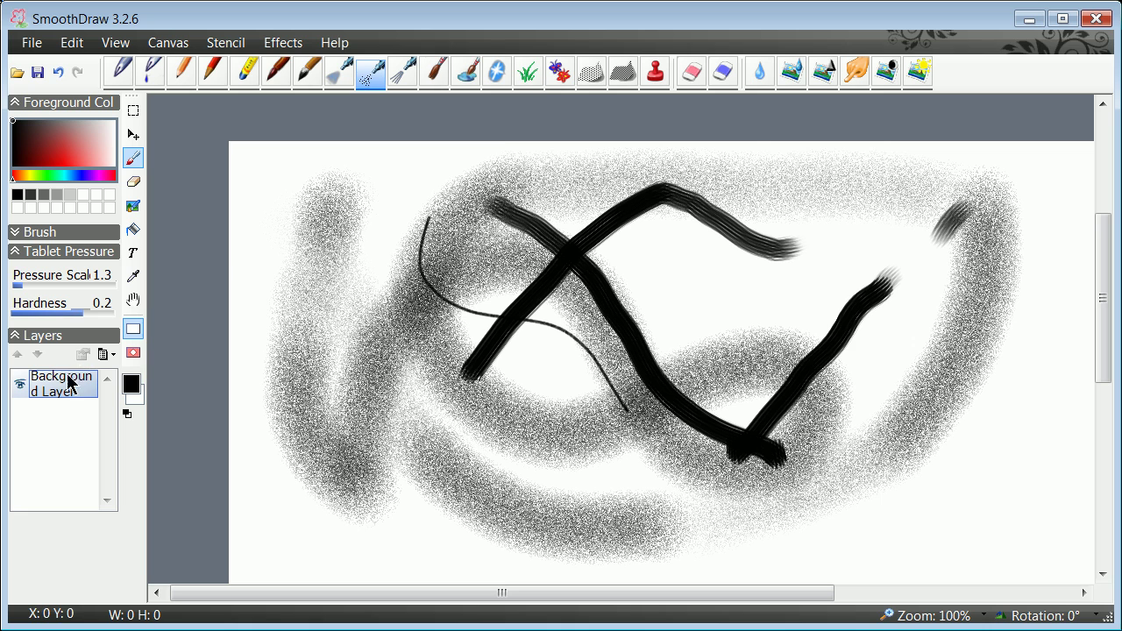
# - Choose the Grass brush, expand the Brush settings with Layers collapsed, and view the available dab images without choosing one
pyautogui.click(528, 73)
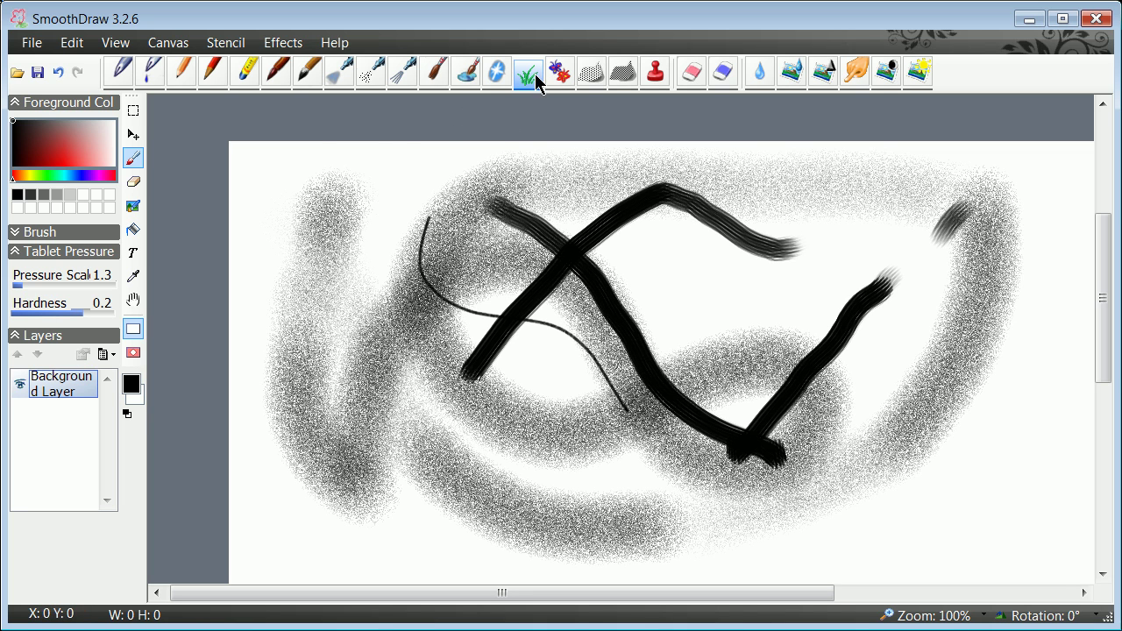
pyautogui.click(14, 336)
pyautogui.click(15, 253)
pyautogui.click(15, 254)
pyautogui.click(14, 233)
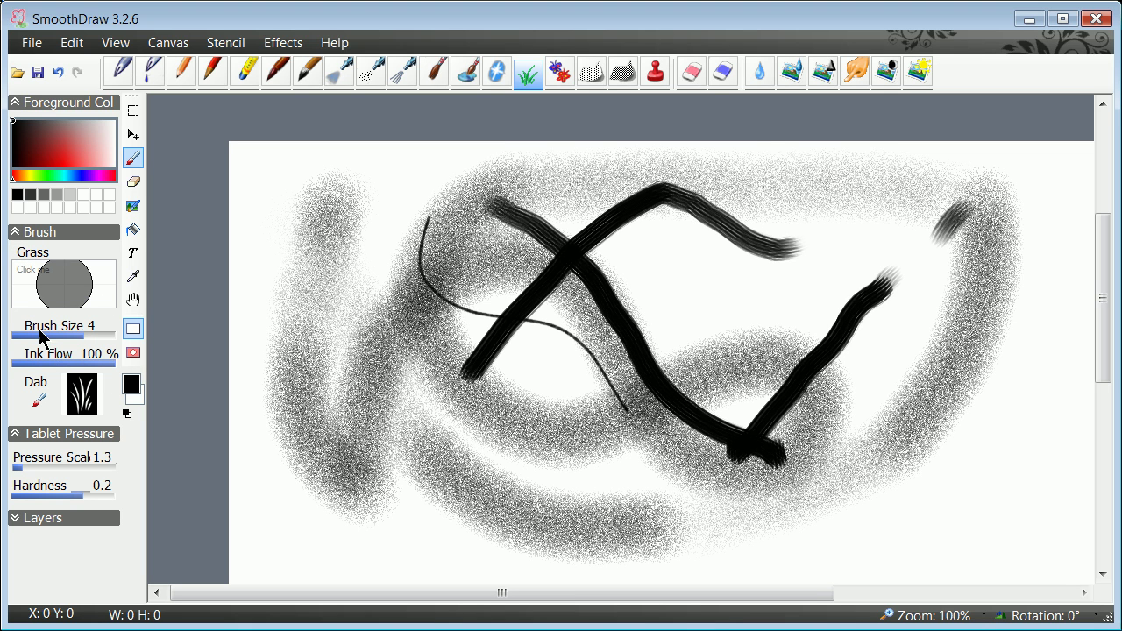
pyautogui.click(91, 394)
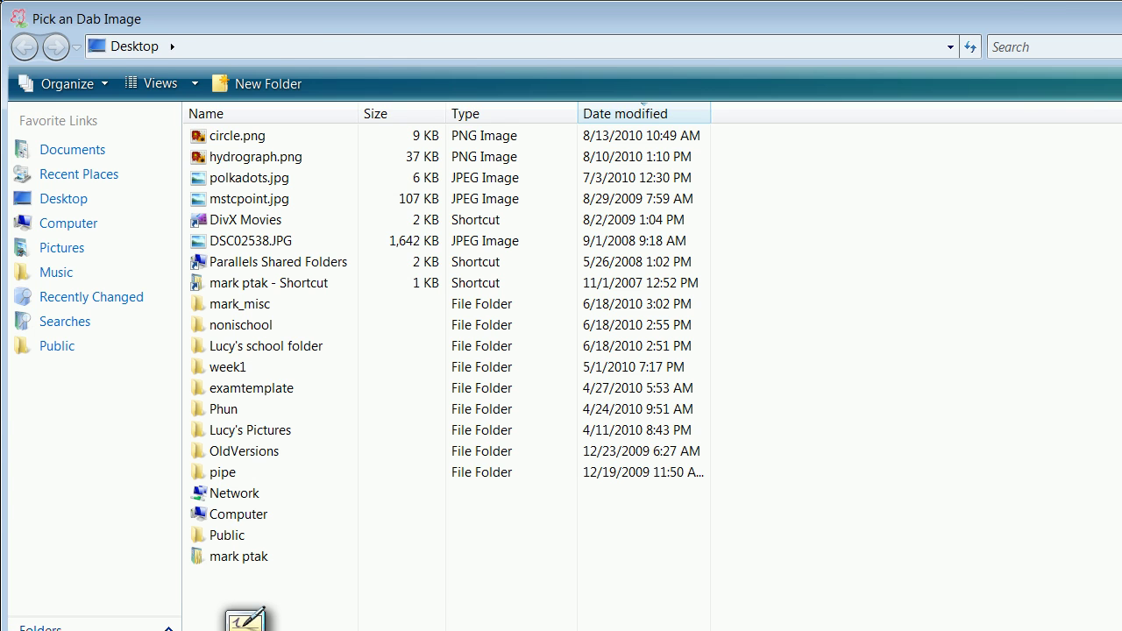
pyautogui.press('Escape')
# - Paint four vertical grass columns on the canvas's left side, one horizontal row near the bottom and one column at the right
pyautogui.moveTo(361, 188)
pyautogui.mouseDown()
pyautogui.moveTo(344, 254)
pyautogui.moveTo(359, 364)
pyautogui.moveTo(349, 521)
pyautogui.mouseUp()
pyautogui.moveTo(295, 238); pyautogui.dragTo(298, 506)
pyautogui.moveTo(402, 175)
pyautogui.mouseDown()
pyautogui.moveTo(391, 188)
pyautogui.moveTo(387, 500)
pyautogui.mouseUp()
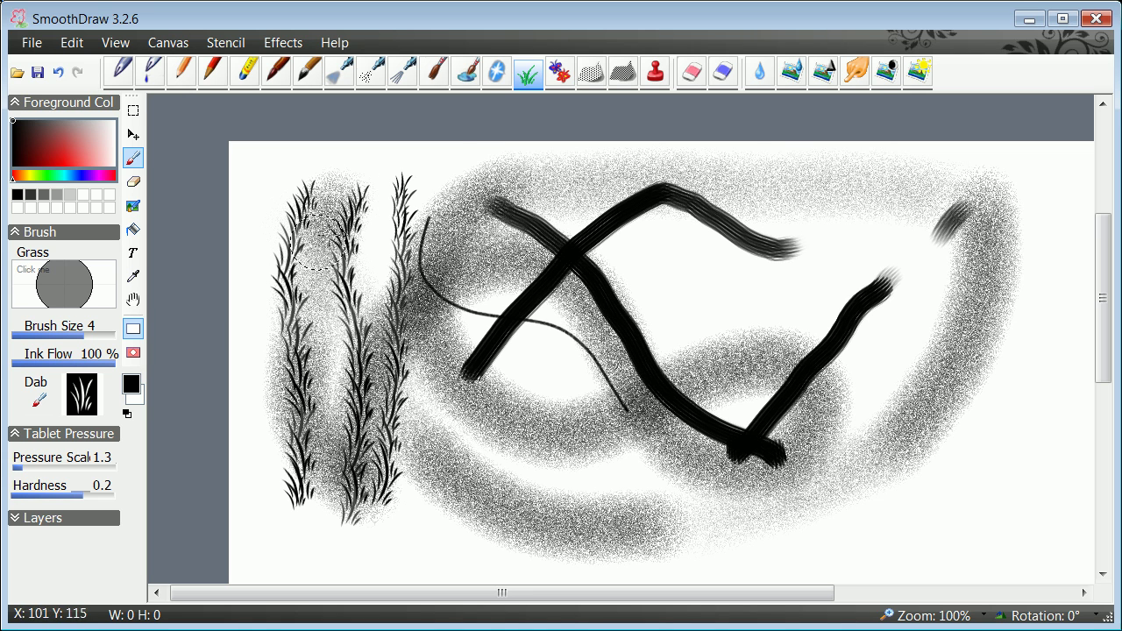
pyautogui.moveTo(449, 165)
pyautogui.mouseDown()
pyautogui.moveTo(436, 238)
pyautogui.moveTo(496, 535)
pyautogui.mouseUp()
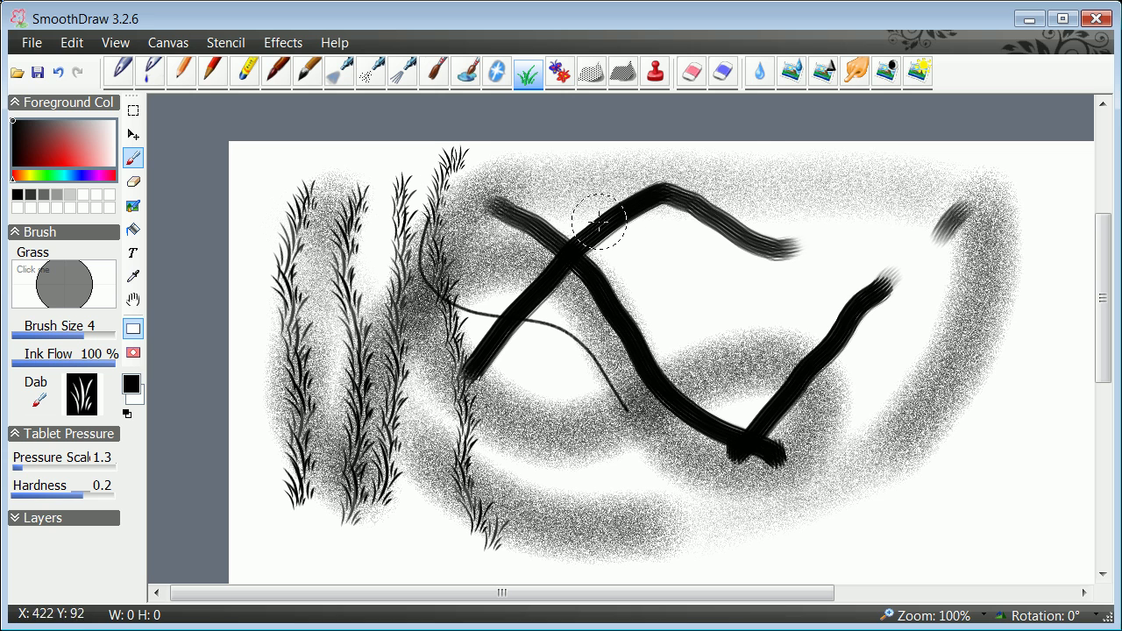
pyautogui.moveTo(370, 522)
pyautogui.mouseDown()
pyautogui.moveTo(408, 521)
pyautogui.moveTo(736, 524)
pyautogui.mouseUp()
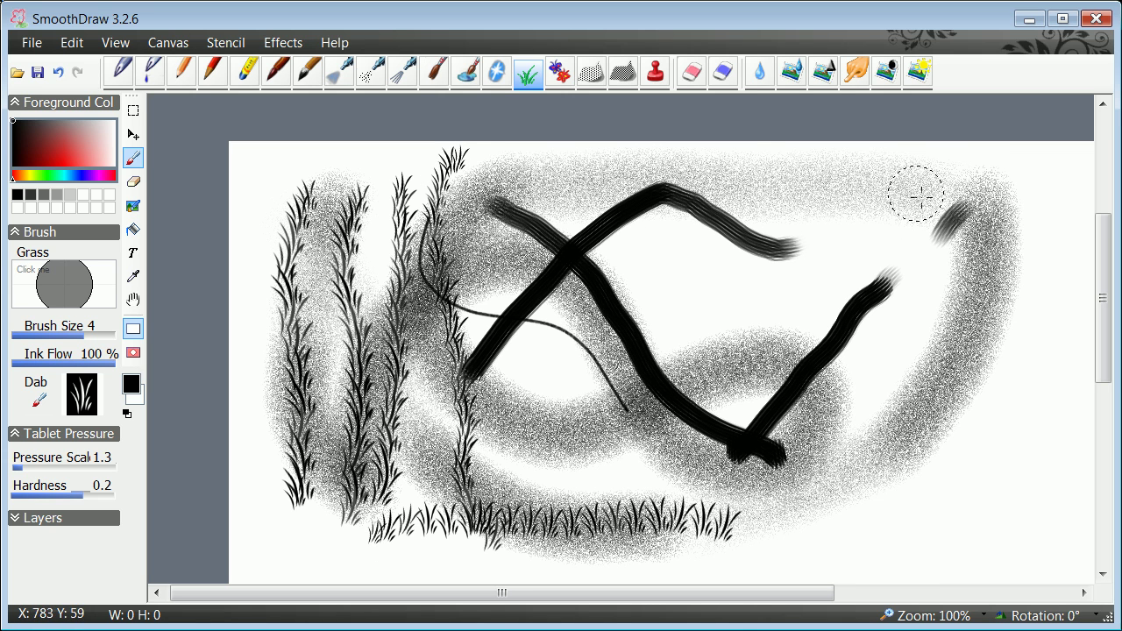
pyautogui.moveTo(896, 184)
pyautogui.mouseDown()
pyautogui.moveTo(906, 233)
pyautogui.moveTo(889, 371)
pyautogui.moveTo(894, 508)
pyautogui.mouseUp()
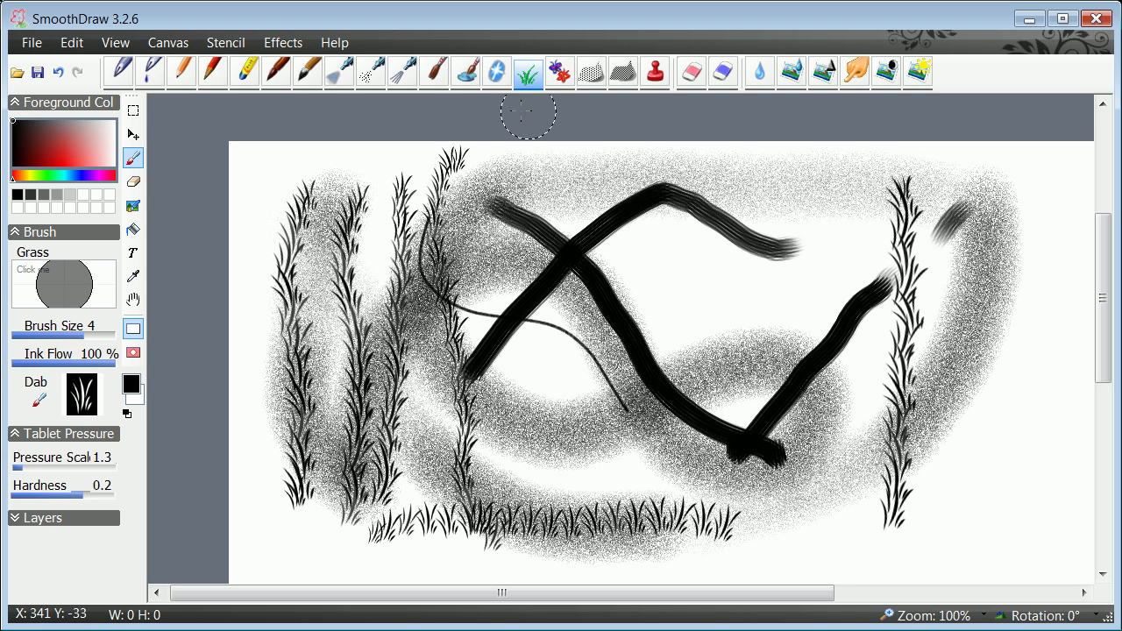
# - Paint Image Hose butterflies down the canvas's right side and across the top, and place three single ones near the centre
pyautogui.click(560, 74)
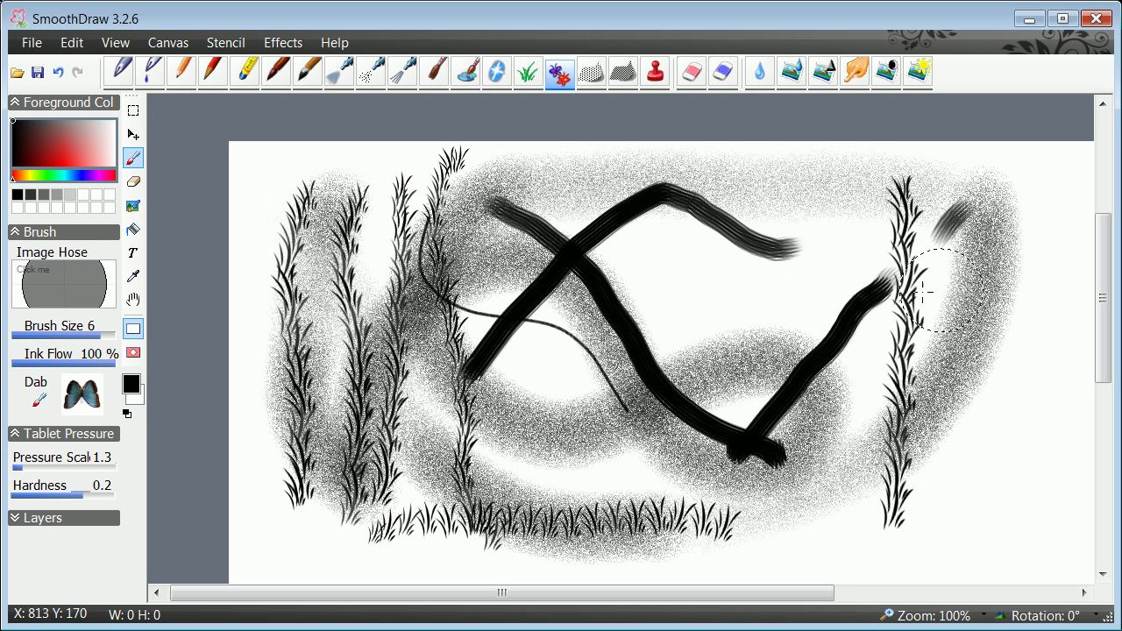
pyautogui.moveTo(986, 180)
pyautogui.mouseDown()
pyautogui.moveTo(991, 369)
pyautogui.moveTo(943, 508)
pyautogui.mouseUp()
pyautogui.moveTo(533, 173); pyautogui.dragTo(884, 186)
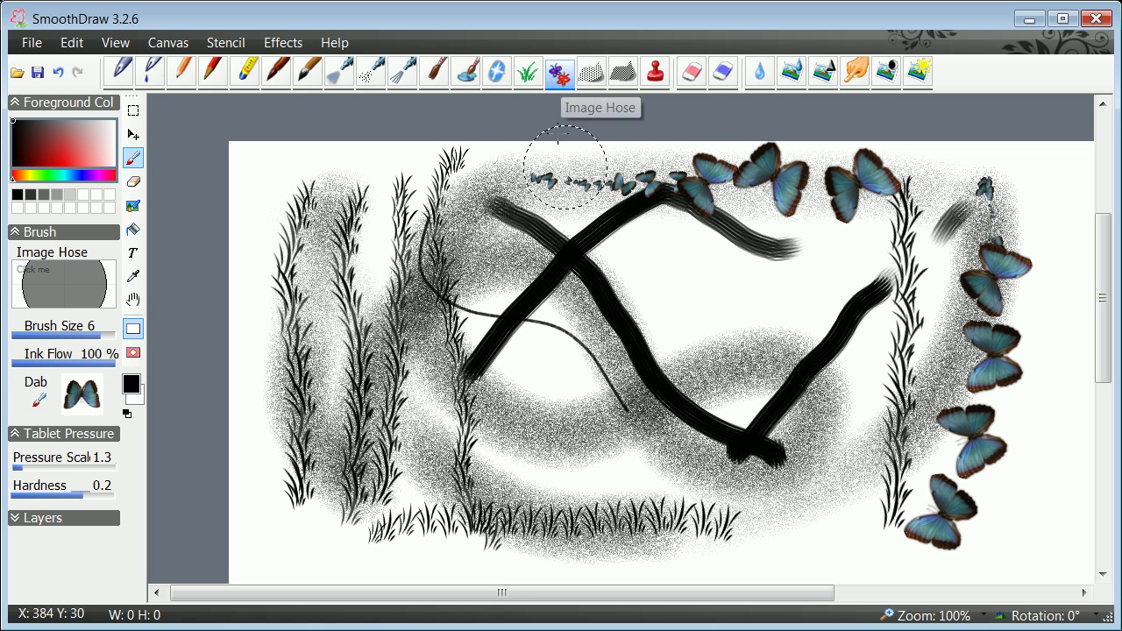
pyautogui.click(750, 285)
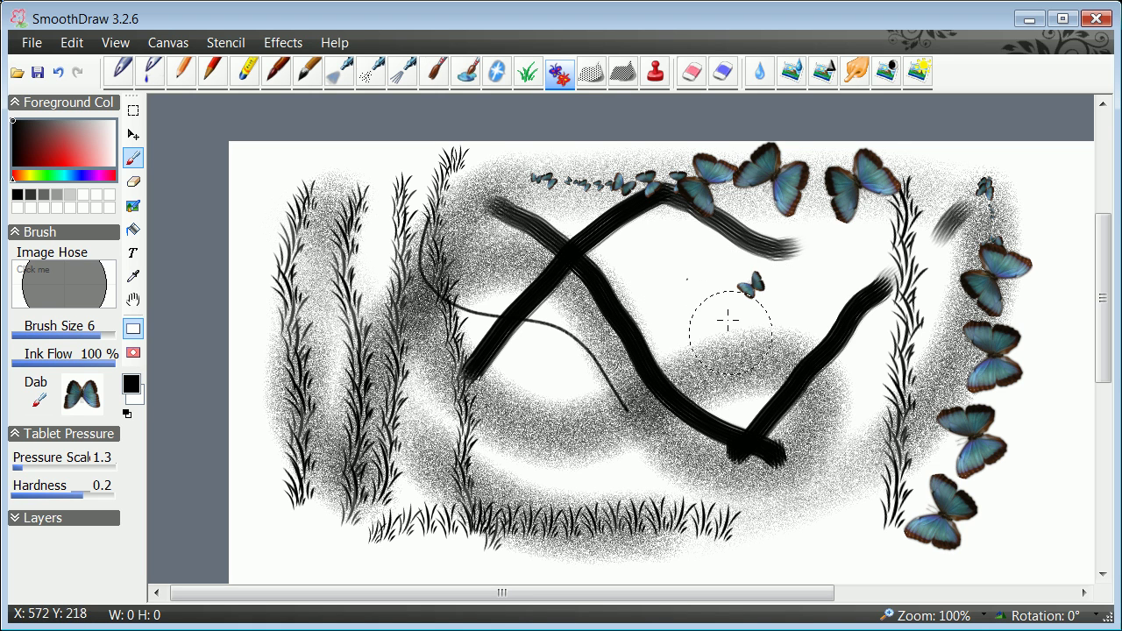
pyautogui.click(800, 281)
pyautogui.click(649, 274)
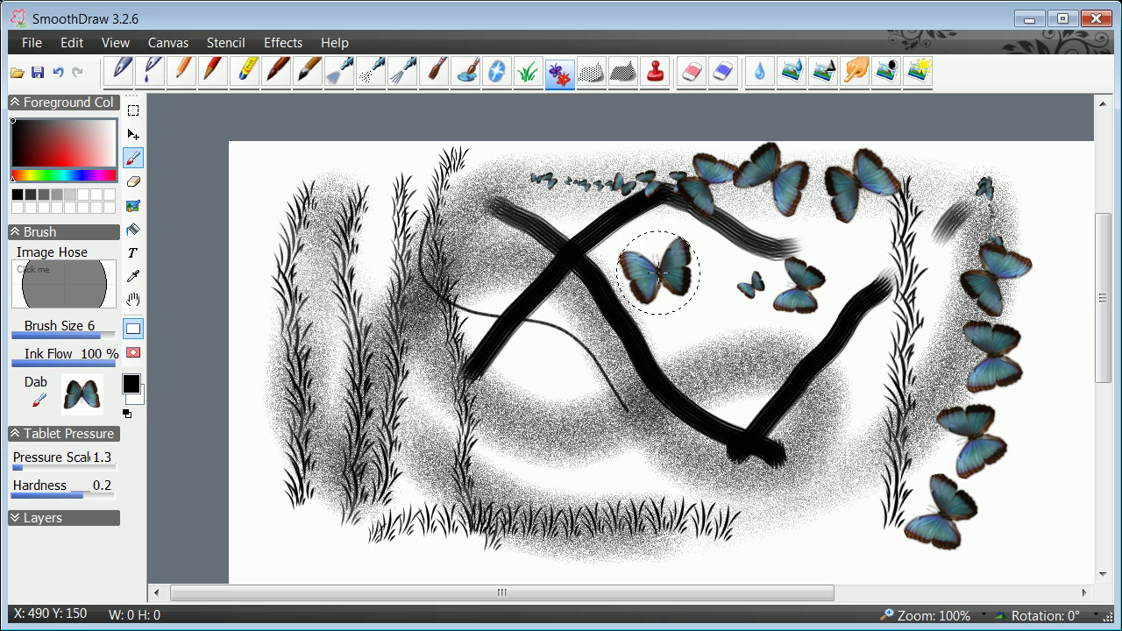
# - Scatter large and small butterflies over the grass columns on the canvas's left side
pyautogui.click(393, 241)
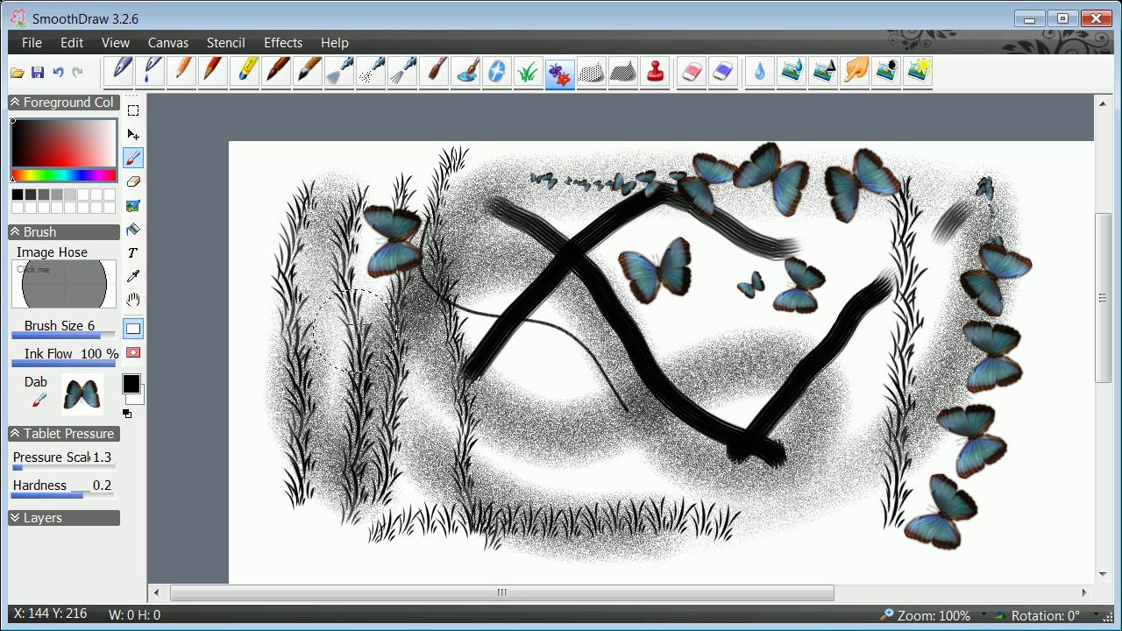
pyautogui.click(375, 355)
pyautogui.click(450, 462)
pyautogui.moveTo(272, 222)
pyautogui.mouseDown()
pyautogui.moveTo(258, 230)
pyautogui.moveTo(270, 236)
pyautogui.moveTo(262, 219)
pyautogui.moveTo(280, 224)
pyautogui.mouseUp()
pyautogui.moveTo(285, 315)
pyautogui.mouseDown()
pyautogui.moveTo(281, 378)
pyautogui.moveTo(304, 435)
pyautogui.moveTo(318, 273)
pyautogui.mouseUp()
pyautogui.moveTo(353, 186); pyautogui.dragTo(390, 154)
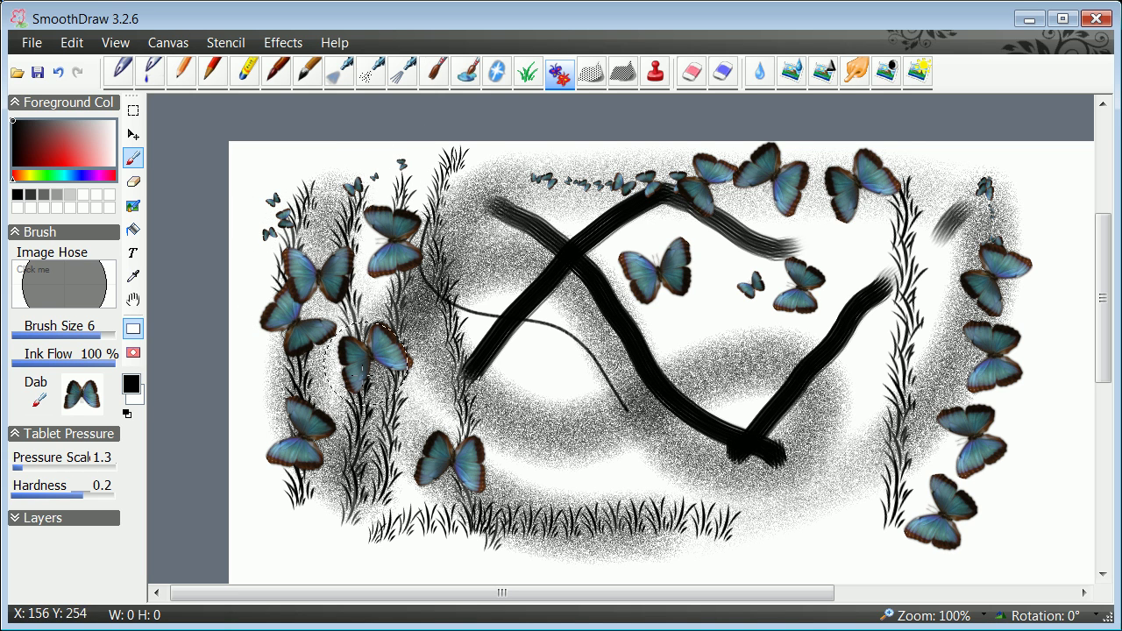
pyautogui.click(429, 375)
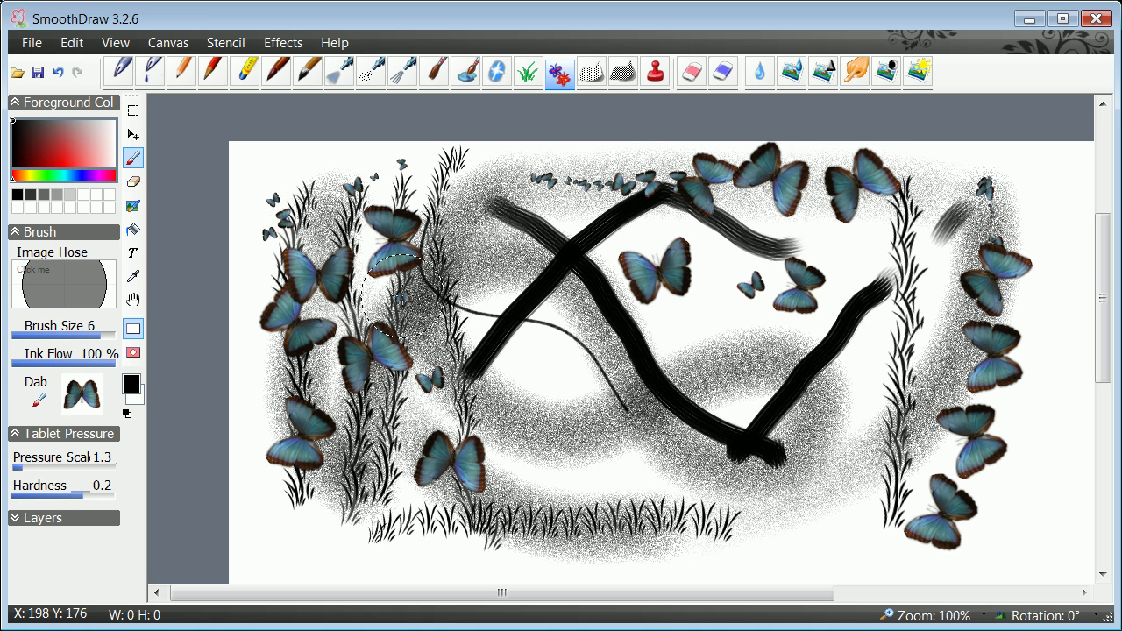
pyautogui.click(379, 250)
pyautogui.click(355, 301)
pyautogui.moveTo(292, 422)
pyautogui.mouseDown()
pyautogui.moveTo(270, 380)
pyautogui.moveTo(354, 348)
pyautogui.moveTo(389, 315)
pyautogui.moveTo(474, 351)
pyautogui.moveTo(467, 399)
pyautogui.moveTo(345, 460)
pyautogui.moveTo(364, 377)
pyautogui.moveTo(406, 416)
pyautogui.moveTo(357, 493)
pyautogui.mouseUp()
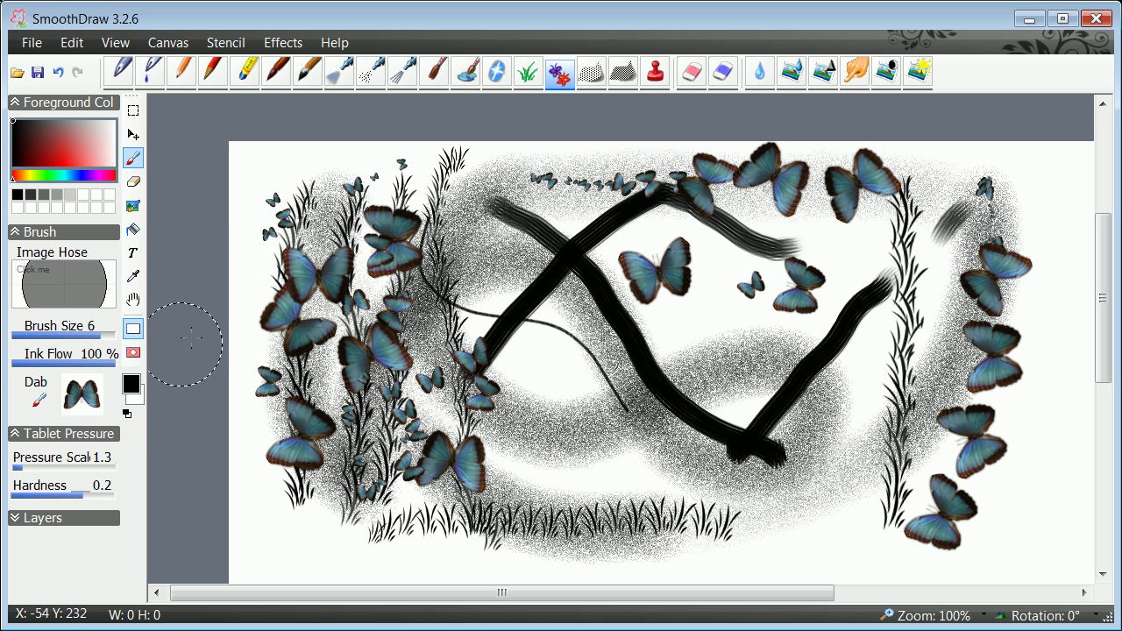
# - Set the tablet pressure hardness to -0.2 and dismiss the Windows Update restart notice
pyautogui.click(46, 495)
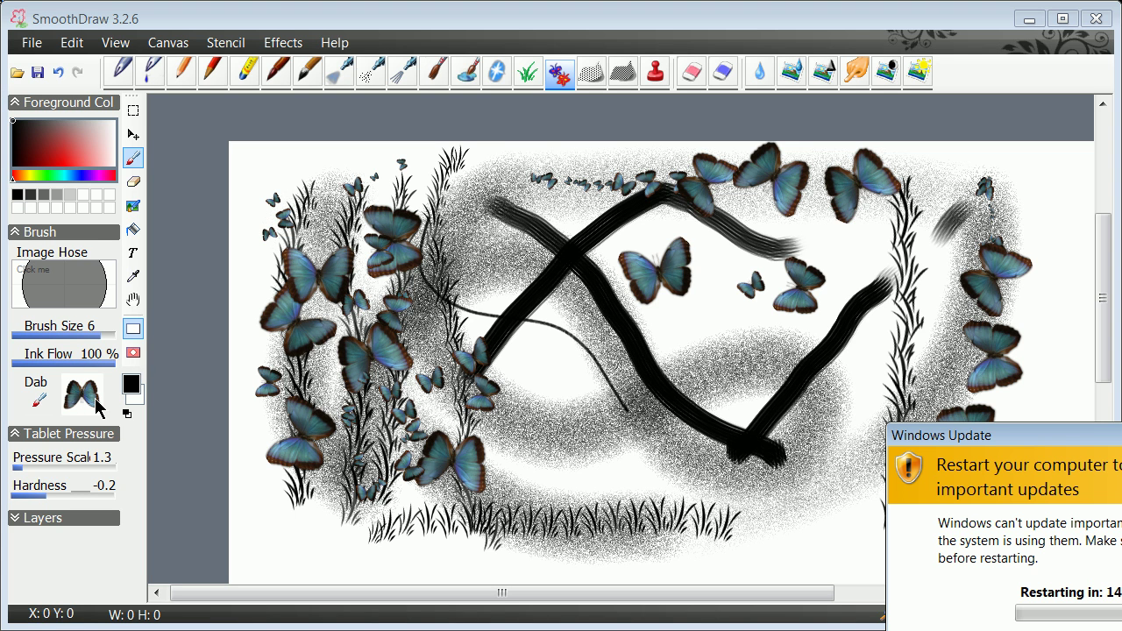
pyautogui.click(1121, 630)
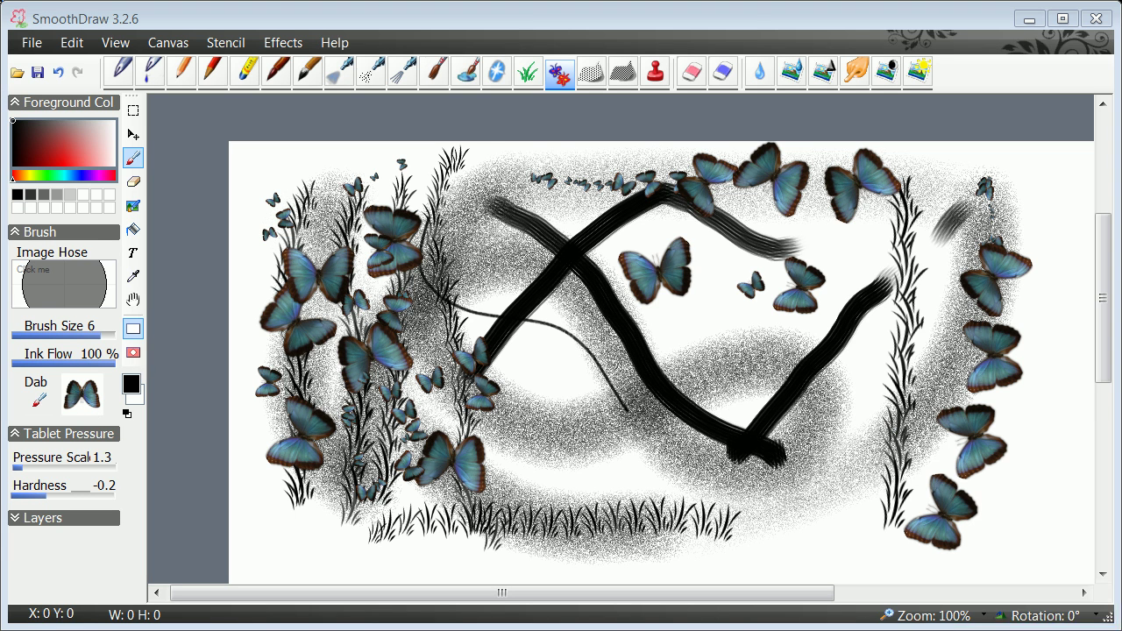
# - Load circle.png from the Desktop as the Image Hose dab image
pyautogui.click(85, 396)
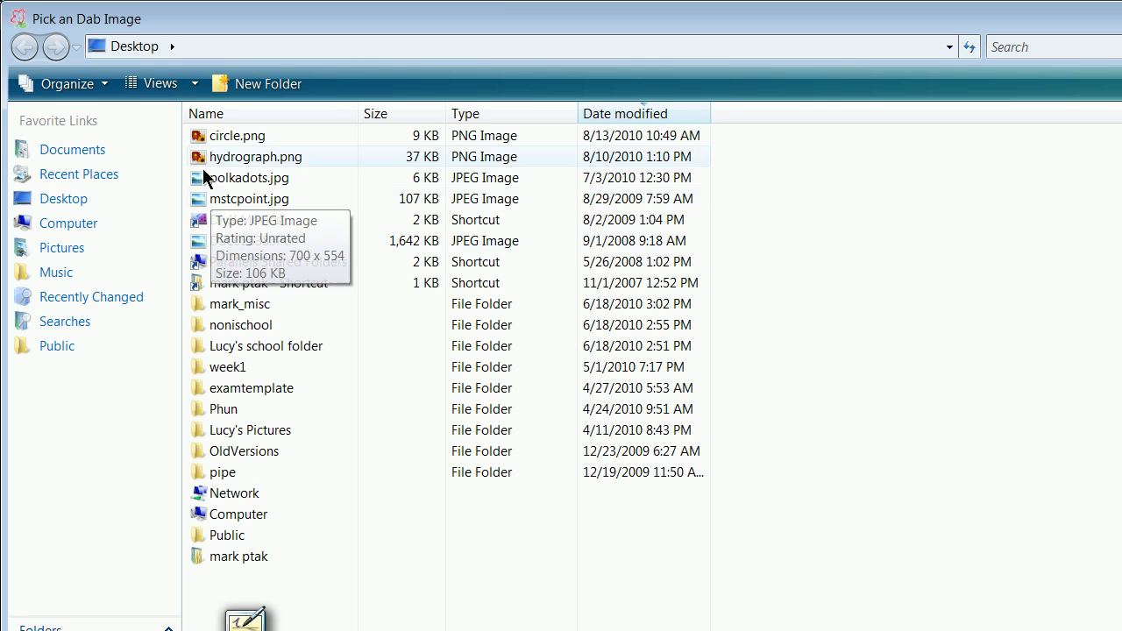
pyautogui.click(248, 140)
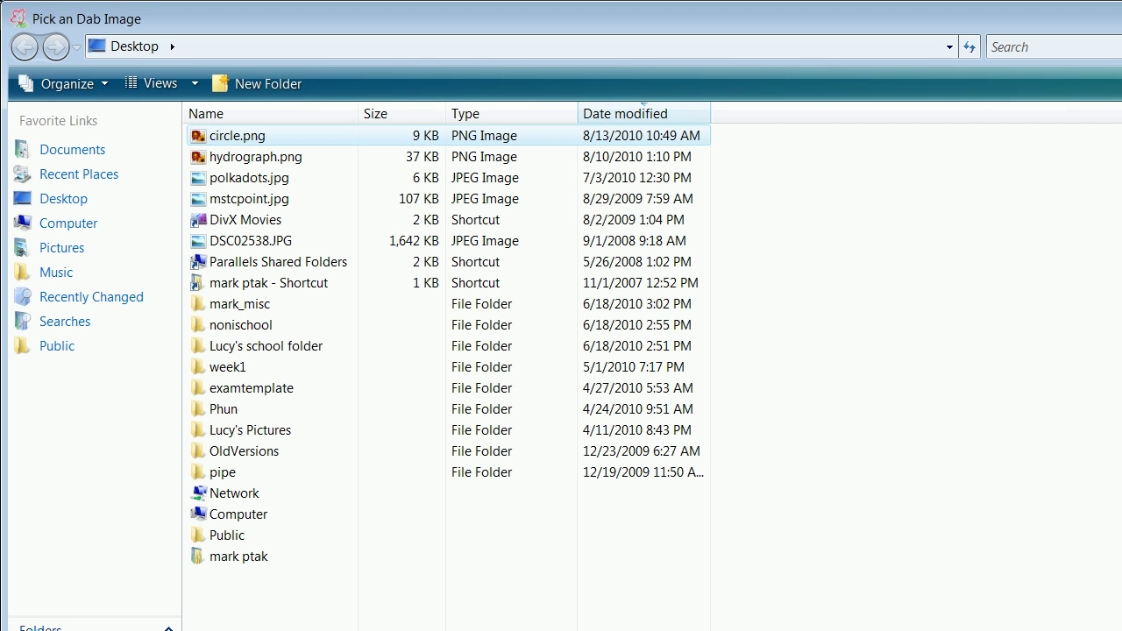
pyautogui.press('Return')
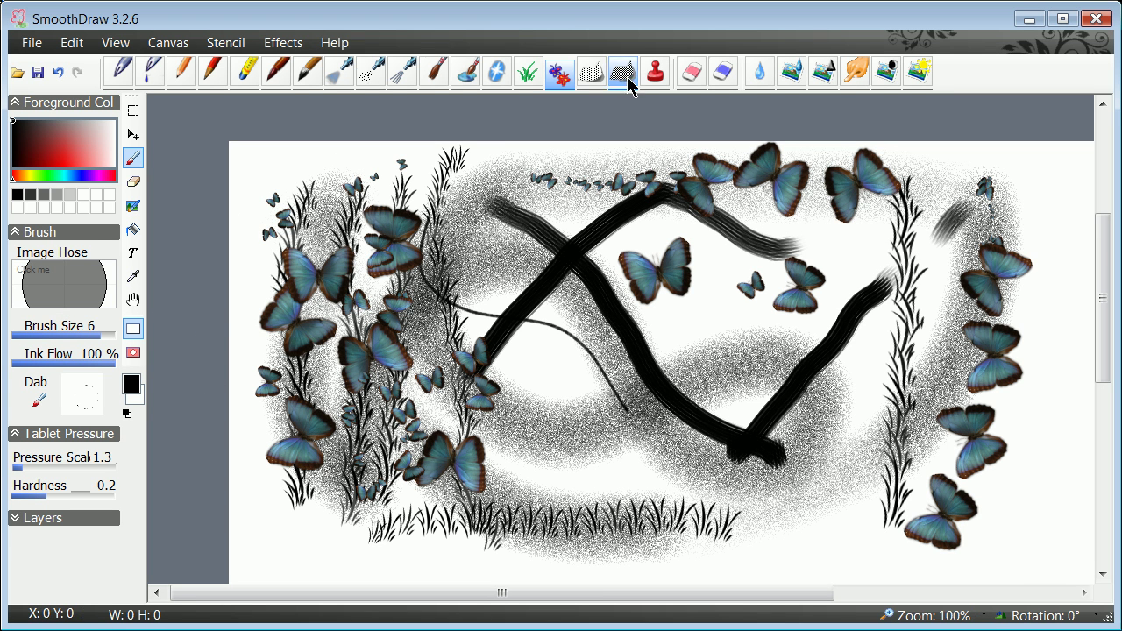
# - Give the Grass brush the circle dab image and paint two vertical columns with it, at the centre and right
pyautogui.click(528, 77)
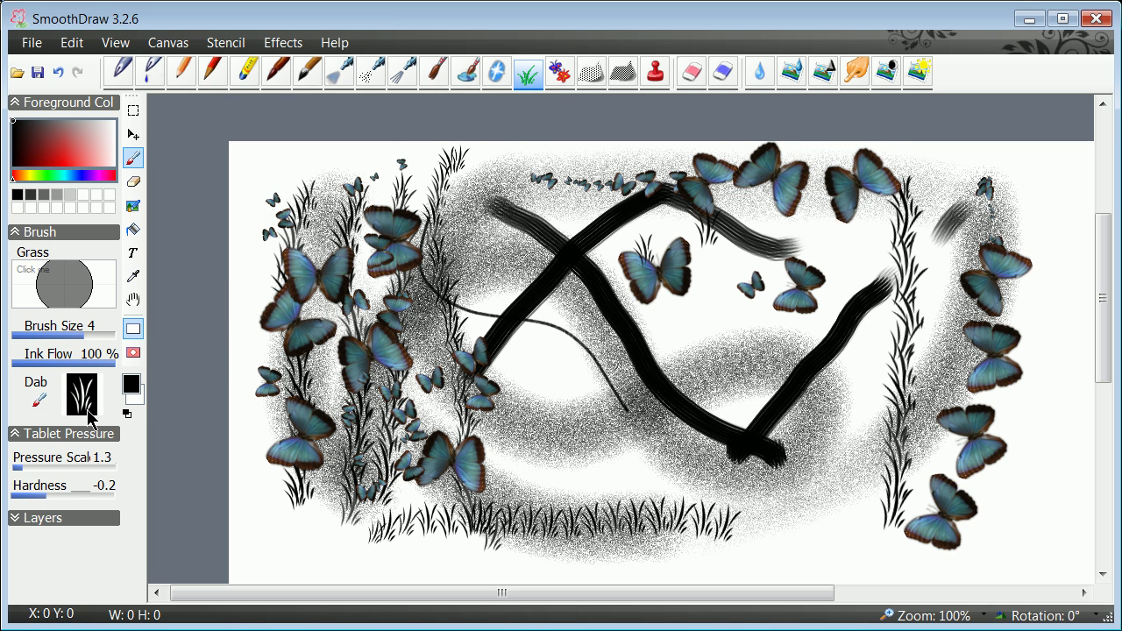
pyautogui.click(91, 388)
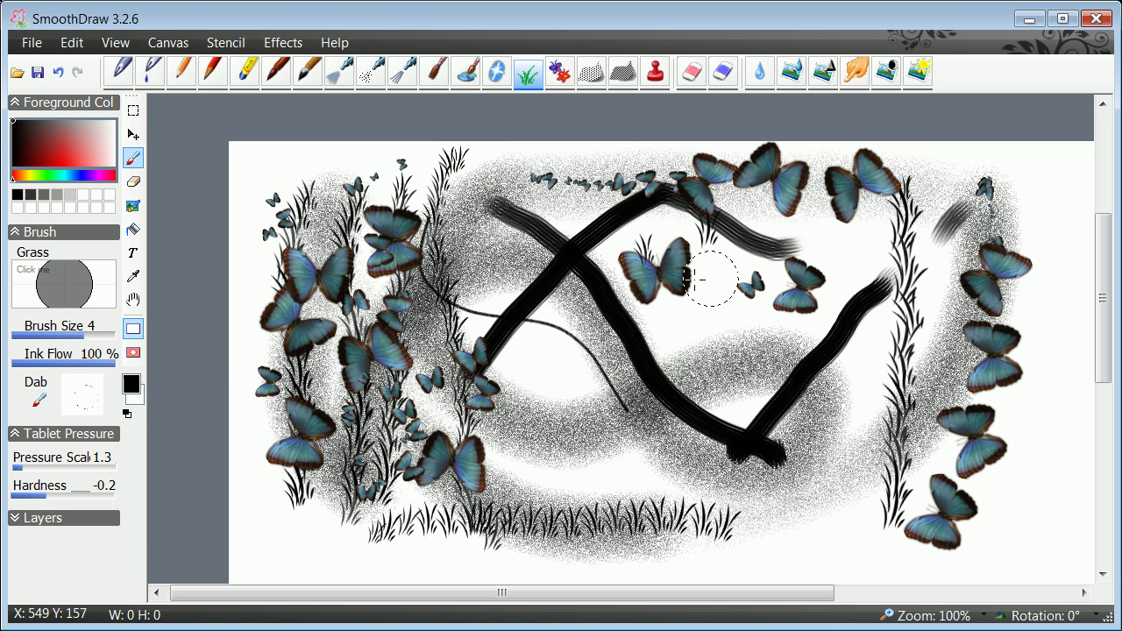
pyautogui.moveTo(712, 273)
pyautogui.mouseDown()
pyautogui.moveTo(733, 405)
pyautogui.moveTo(727, 454)
pyautogui.mouseUp()
pyautogui.moveTo(866, 200)
pyautogui.mouseDown()
pyautogui.moveTo(862, 294)
pyautogui.moveTo(860, 484)
pyautogui.mouseUp()
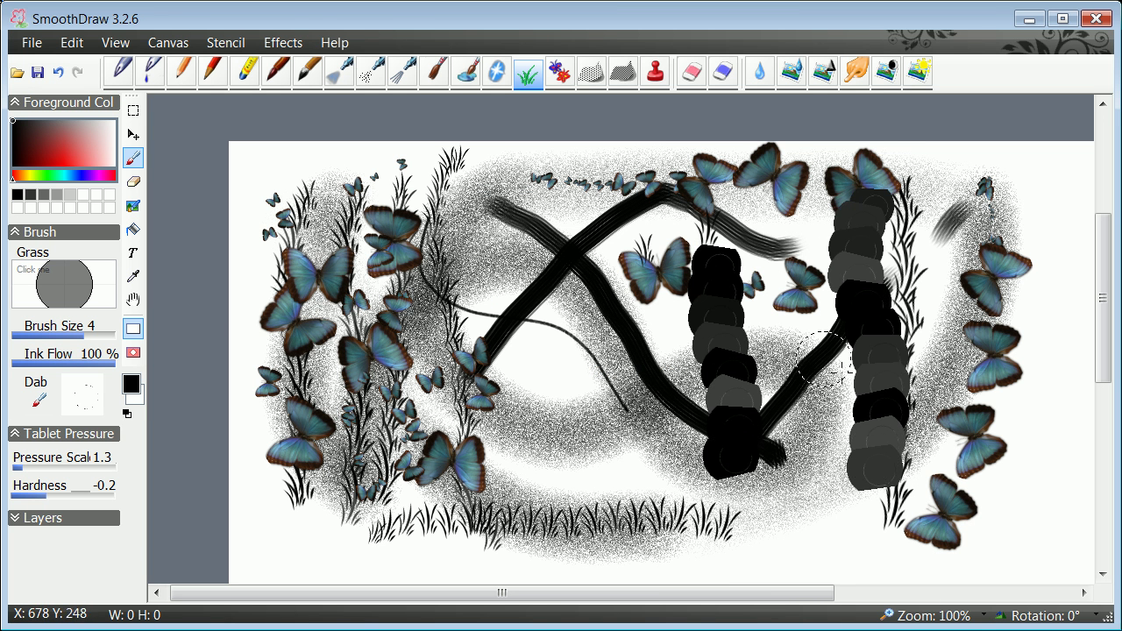
# - Stamp circle dabs with the Image Hose brush across the existing strokes, both thick columns and the butterflies
pyautogui.click(561, 74)
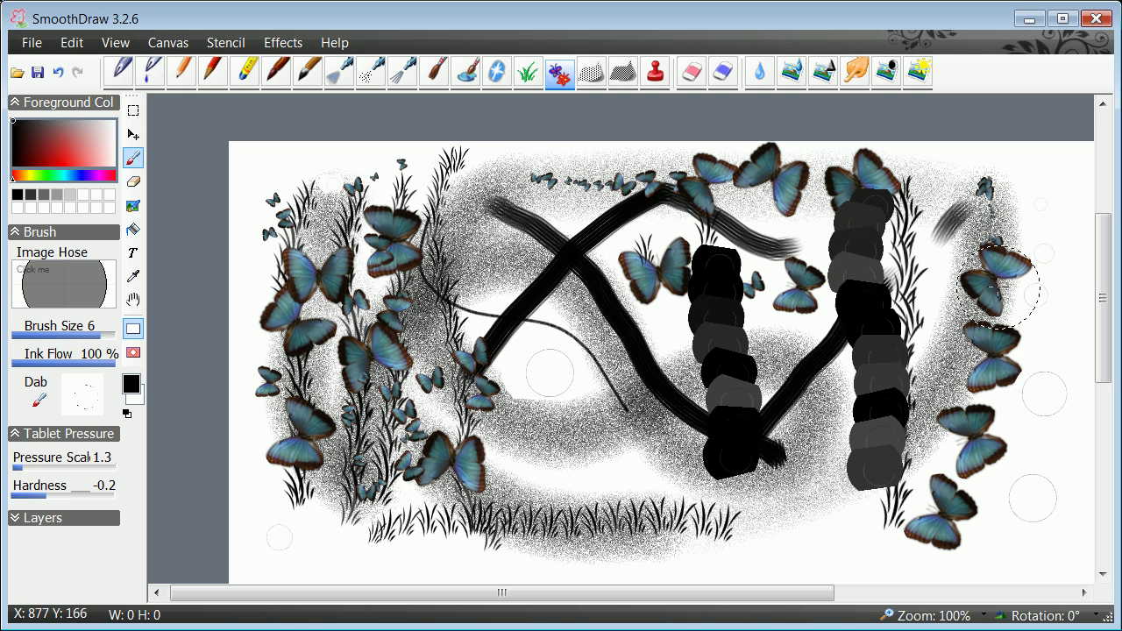
pyautogui.rightClick(990, 386)
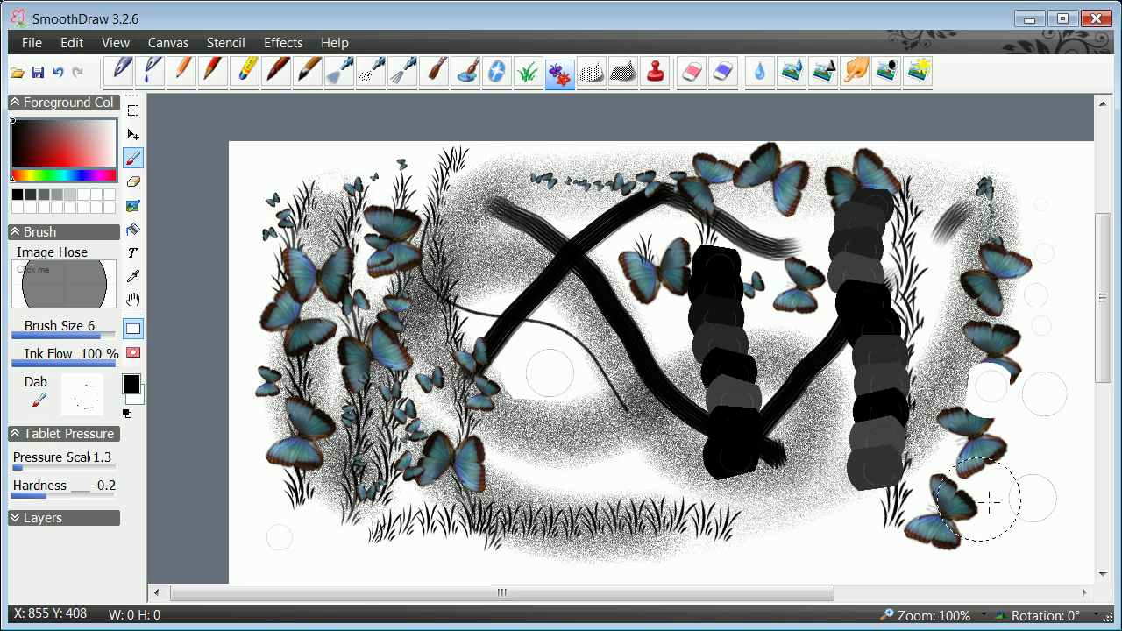
pyautogui.rightClick(886, 449)
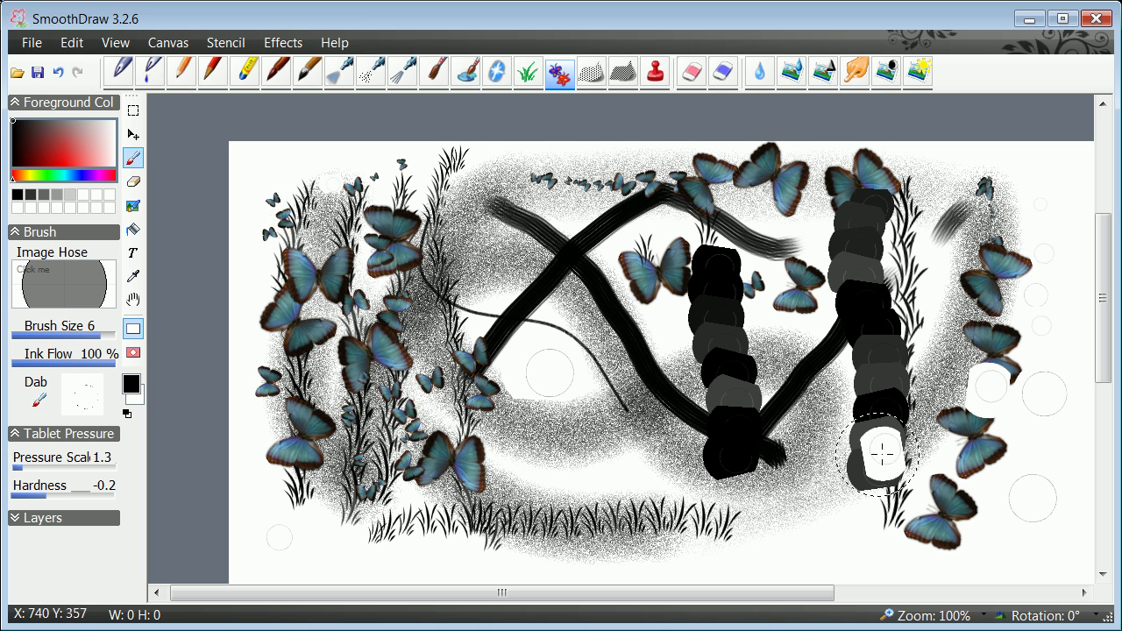
pyautogui.rightClick(839, 363)
pyautogui.rightClick(782, 505)
pyautogui.rightClick(650, 478)
pyautogui.rightClick(604, 380)
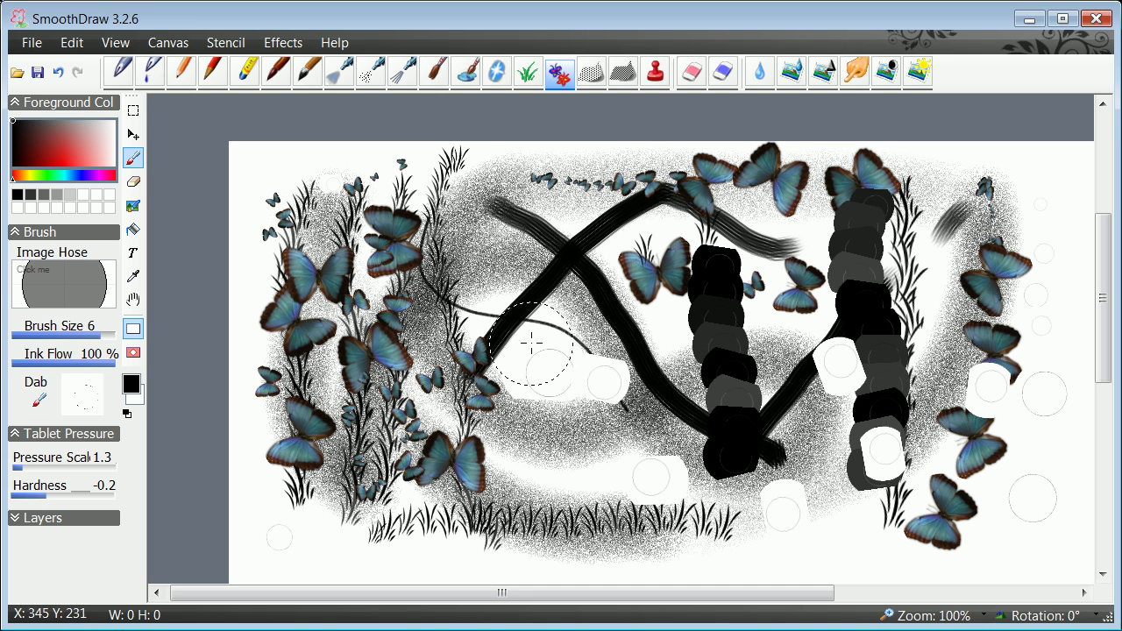
pyautogui.rightClick(523, 263)
pyautogui.rightClick(659, 275)
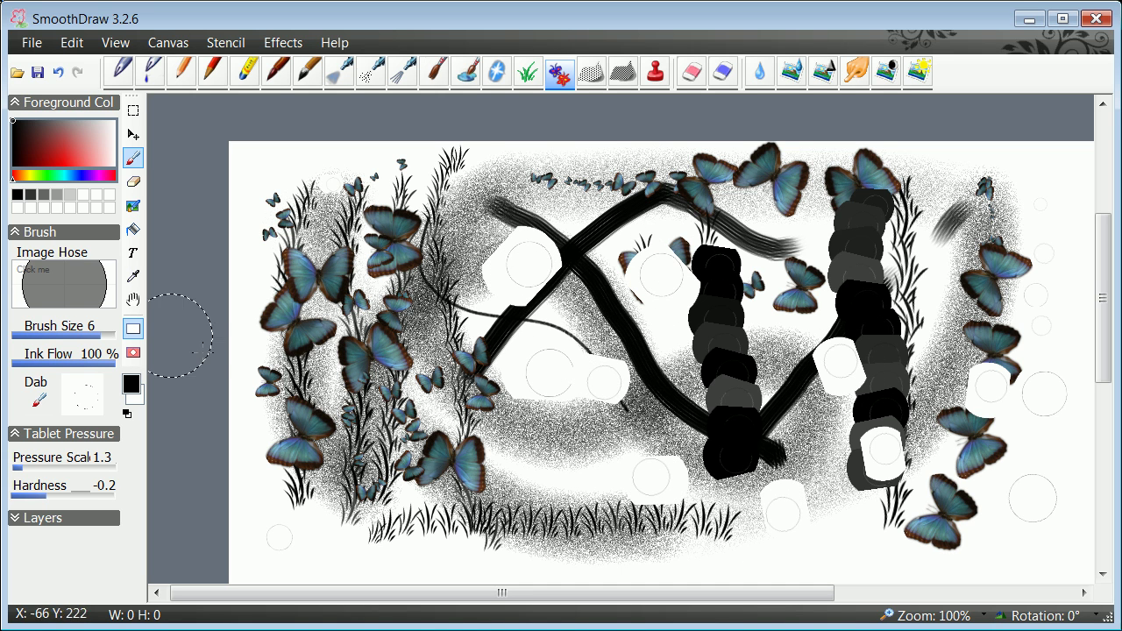
# - Reduce the Image Hose brush size and paint a winding trail of smaller circle dabs across the middle of the canvas
pyautogui.scroll(2, 101, 281)
pyautogui.scroll(-4, 96, 276)
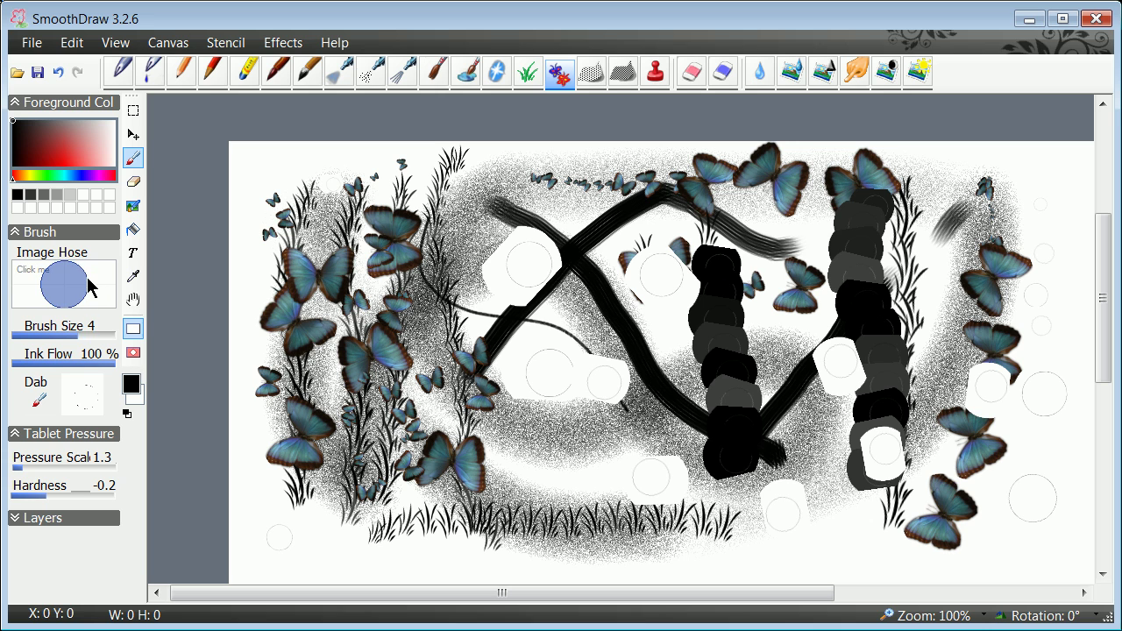
pyautogui.scroll(-2, 91, 286)
pyautogui.moveTo(460, 198)
pyautogui.mouseDown()
pyautogui.moveTo(504, 228)
pyautogui.moveTo(511, 355)
pyautogui.moveTo(539, 447)
pyautogui.moveTo(587, 477)
pyautogui.moveTo(596, 436)
pyautogui.moveTo(590, 485)
pyautogui.moveTo(644, 474)
pyautogui.moveTo(625, 377)
pyautogui.moveTo(723, 280)
pyautogui.moveTo(658, 213)
pyautogui.moveTo(648, 312)
pyautogui.moveTo(658, 329)
pyautogui.moveTo(757, 289)
pyautogui.moveTo(612, 409)
pyautogui.moveTo(743, 399)
pyautogui.moveTo(657, 307)
pyautogui.mouseUp()
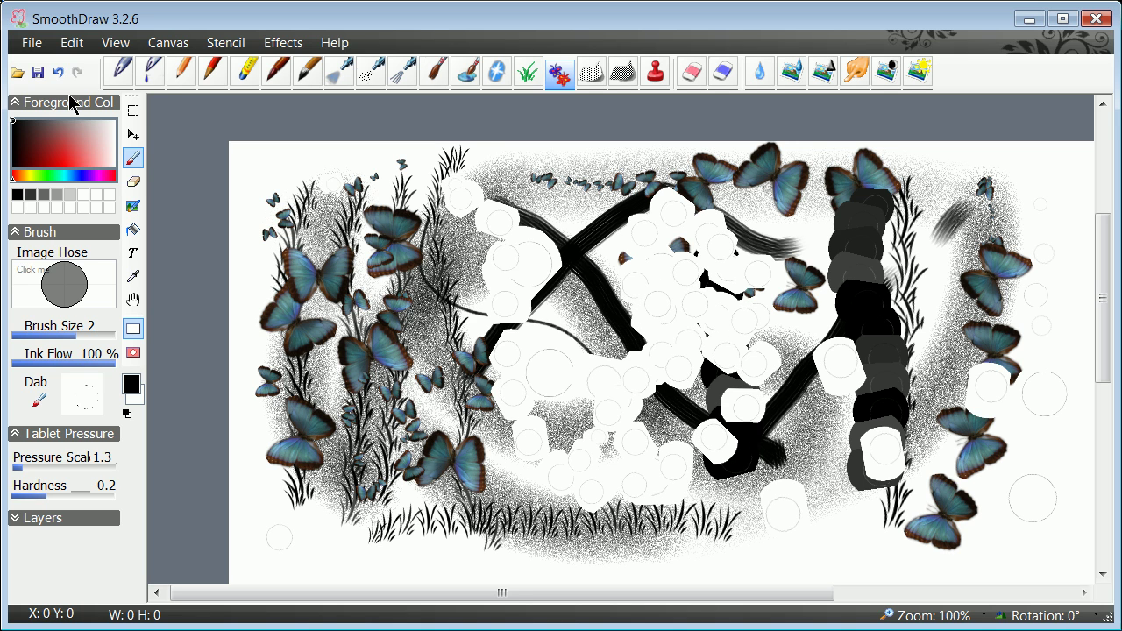
# - Start a new blank picture, discarding the butterfly and grass artwork without saving
pyautogui.click(32, 42)
pyautogui.click(52, 67)
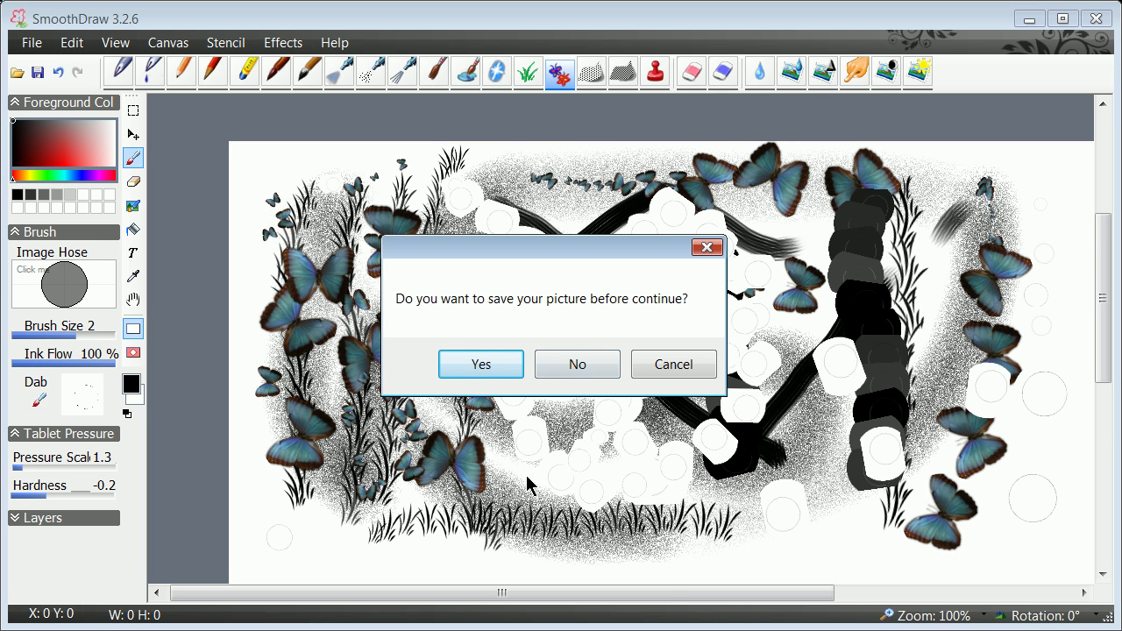
pyautogui.click(578, 361)
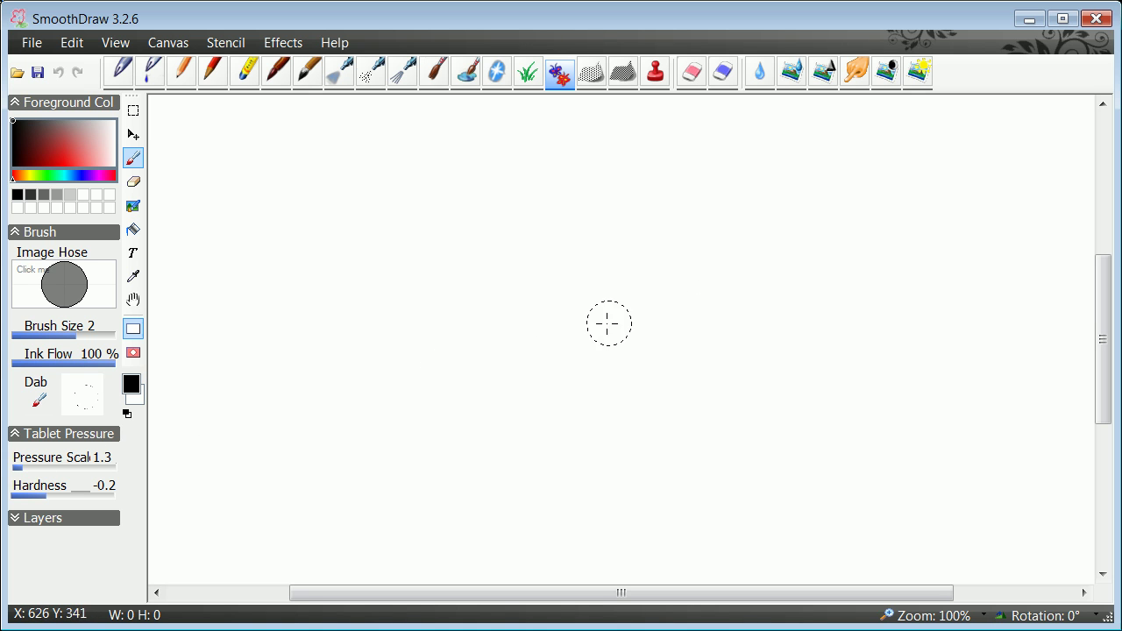
# - Draw a small circle with the Digital Pencil and, beside it, a larger globe with two curved meridians joining its poles
pyautogui.click(181, 74)
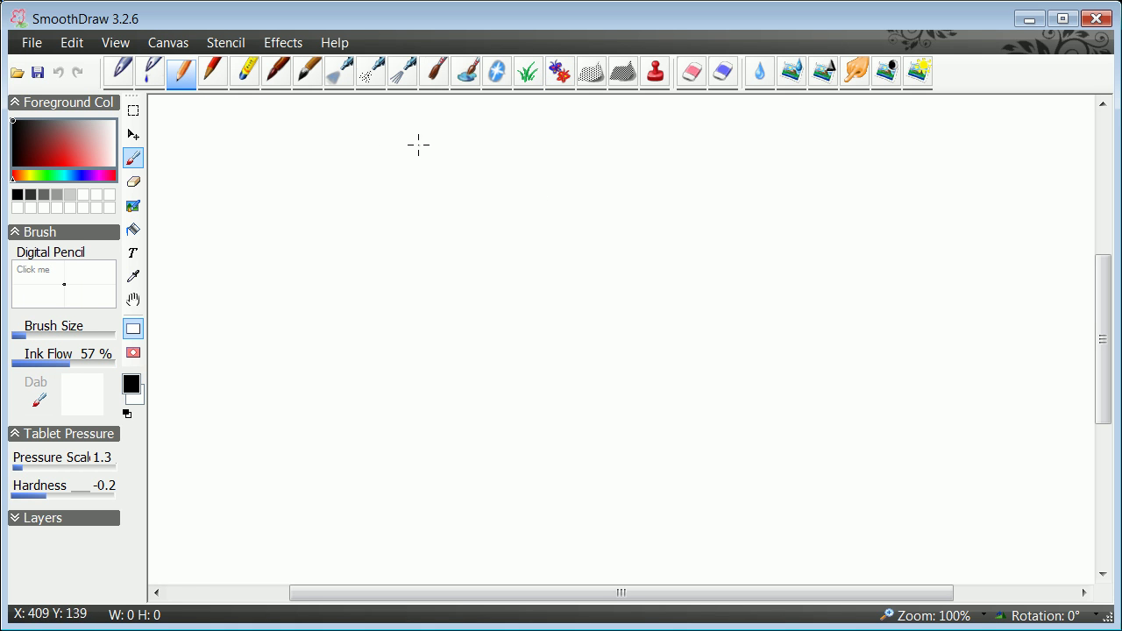
pyautogui.moveTo(374, 155)
pyautogui.mouseDown()
pyautogui.moveTo(345, 234)
pyautogui.moveTo(388, 280)
pyautogui.moveTo(464, 264)
pyautogui.moveTo(468, 163)
pyautogui.mouseUp()
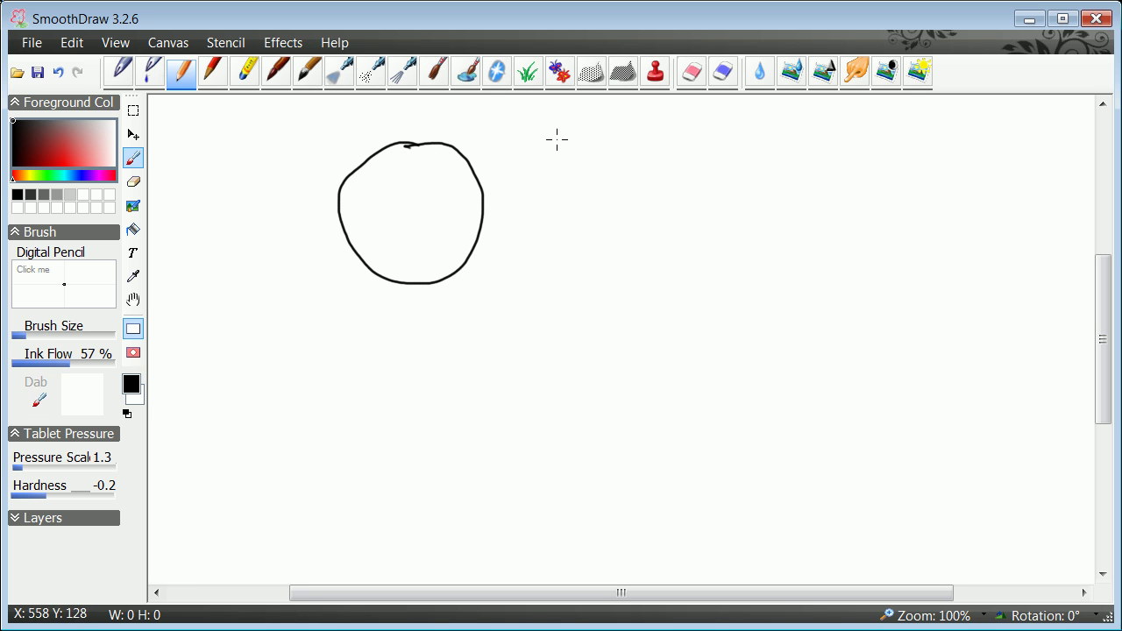
pyautogui.moveTo(766, 120)
pyautogui.mouseDown()
pyautogui.moveTo(662, 133)
pyautogui.moveTo(607, 208)
pyautogui.moveTo(629, 288)
pyautogui.moveTo(755, 349)
pyautogui.moveTo(862, 255)
pyautogui.moveTo(837, 142)
pyautogui.moveTo(753, 111)
pyautogui.mouseUp()
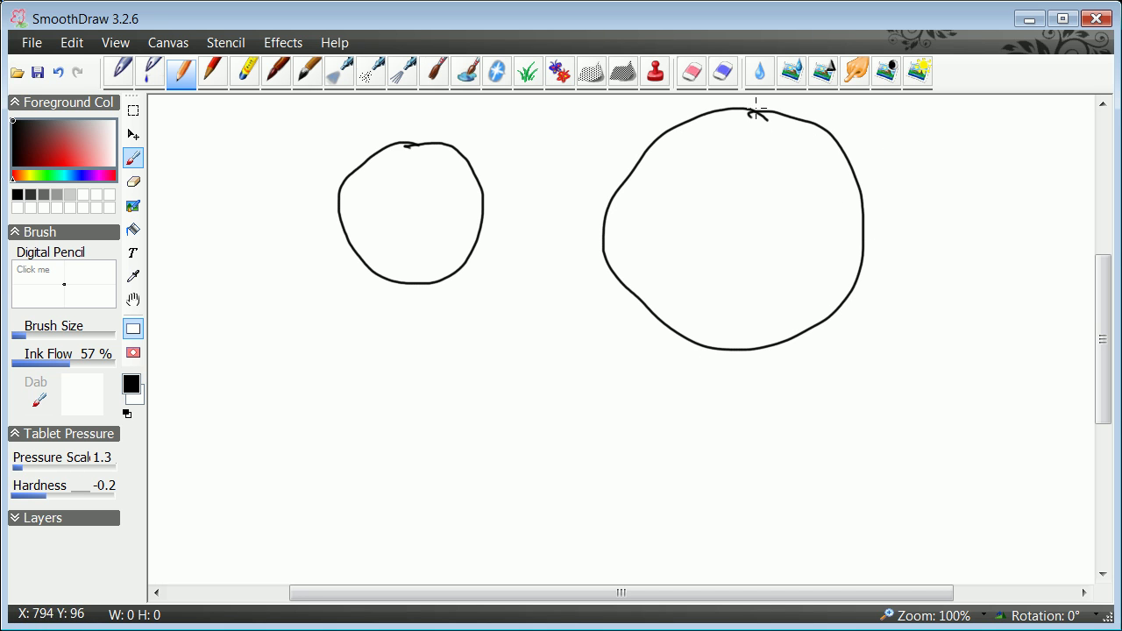
pyautogui.moveTo(758, 115); pyautogui.dragTo(795, 232)
pyautogui.moveTo(752, 353)
pyautogui.mouseDown()
pyautogui.moveTo(703, 290)
pyautogui.moveTo(708, 190)
pyautogui.mouseUp()
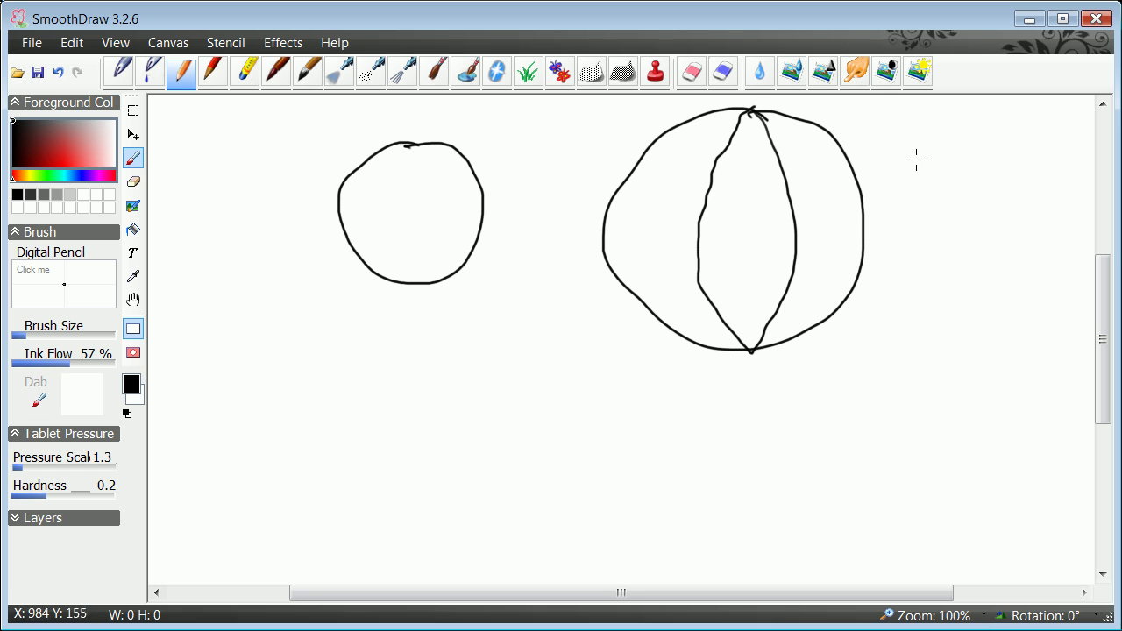
# - Handwrite "40,000,000 m" beside the globe and draw a downward arrow starting from its upper pole
pyautogui.moveTo(898, 107)
pyautogui.mouseDown()
pyautogui.moveTo(915, 133)
pyautogui.moveTo(947, 108)
pyautogui.mouseUp()
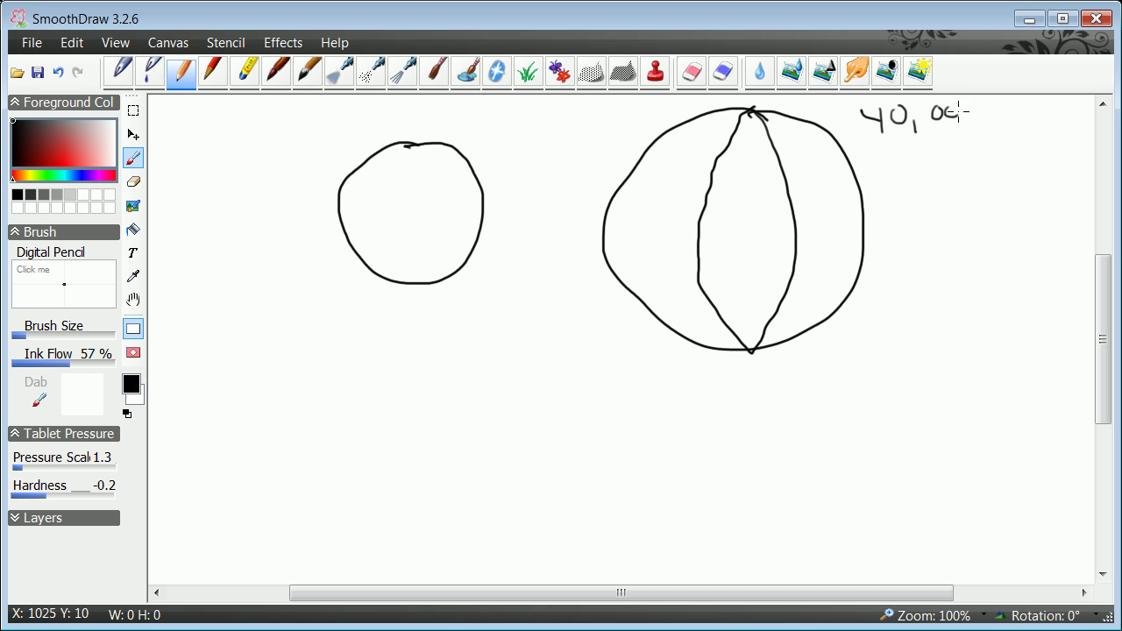
pyautogui.moveTo(1033, 119); pyautogui.dragTo(1043, 105)
pyautogui.moveTo(765, 109); pyautogui.dragTo(809, 211)
pyautogui.moveTo(759, 112); pyautogui.dragTo(798, 178)
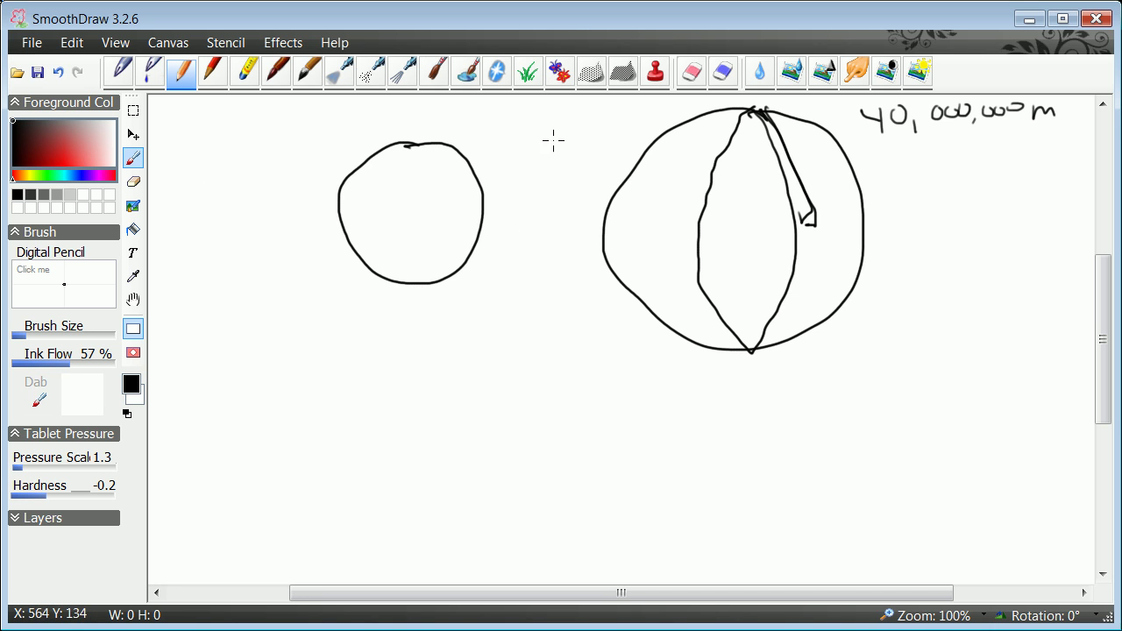
# - Draw a second circle touching the first, tiny circles around the gap above their contact point, and a long curve descending beneath them
pyautogui.moveTo(551, 138)
pyautogui.mouseDown()
pyautogui.moveTo(488, 181)
pyautogui.moveTo(488, 234)
pyautogui.moveTo(546, 273)
pyautogui.moveTo(597, 186)
pyautogui.mouseUp()
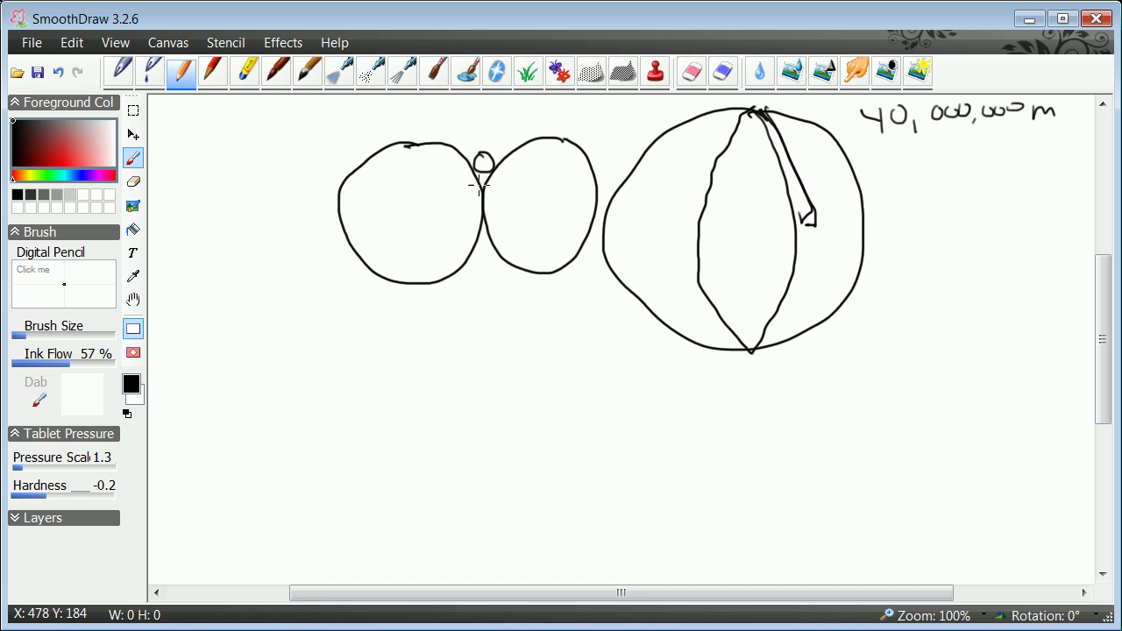
pyautogui.moveTo(474, 137); pyautogui.dragTo(466, 137)
pyautogui.moveTo(267, 125)
pyautogui.mouseDown()
pyautogui.moveTo(376, 378)
pyautogui.moveTo(463, 408)
pyautogui.moveTo(622, 516)
pyautogui.mouseUp()
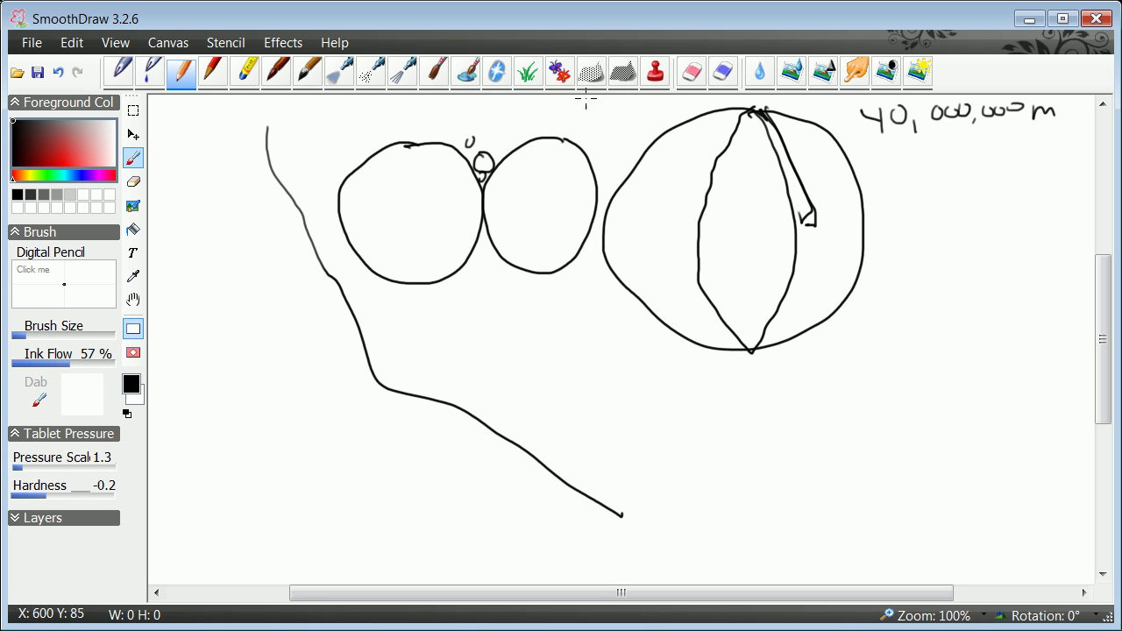
# - Replace the pencil sketches with a new blank picture without saving them
pyautogui.click(31, 42)
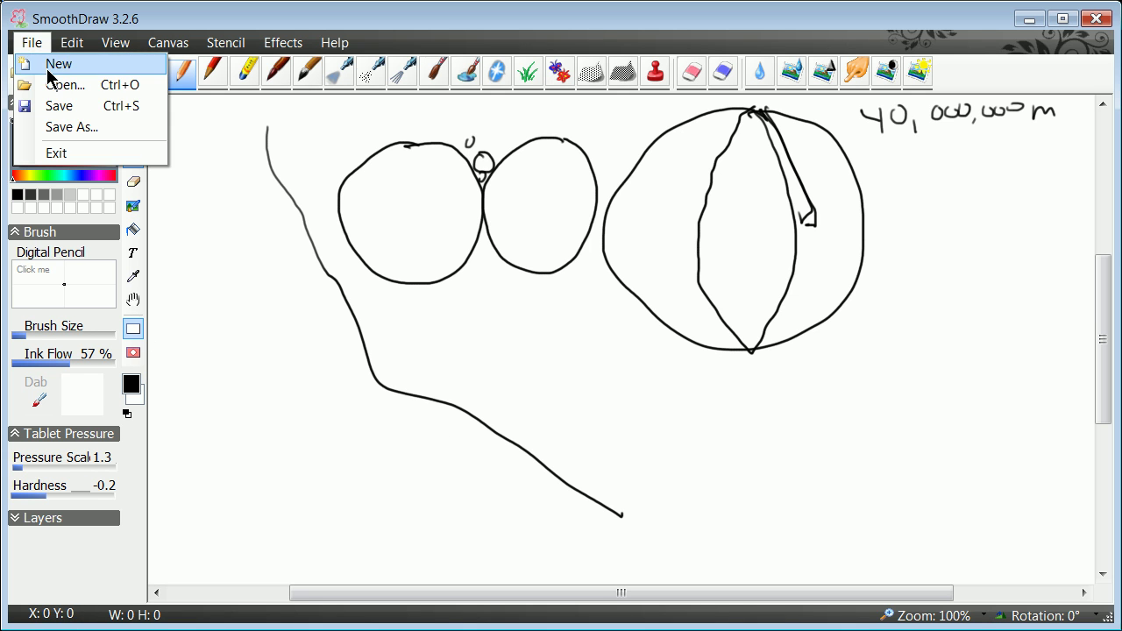
pyautogui.click(48, 65)
pyautogui.click(577, 368)
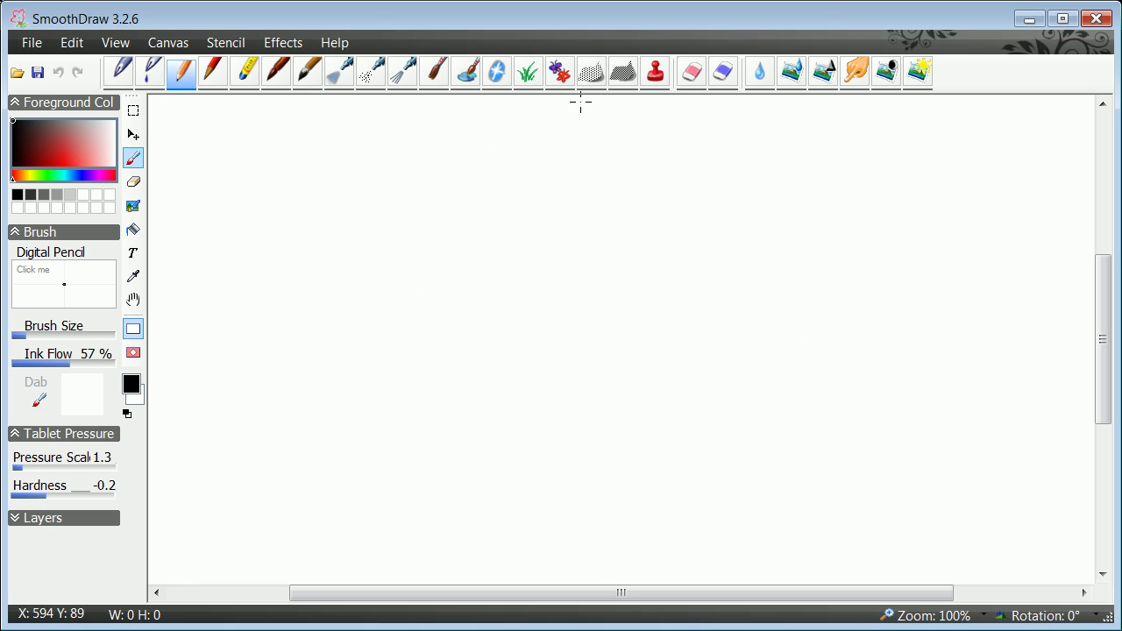
# - Scatter faint circle dabs of varying size over the upper and central canvas with the Image Hose brush
pyautogui.click(554, 74)
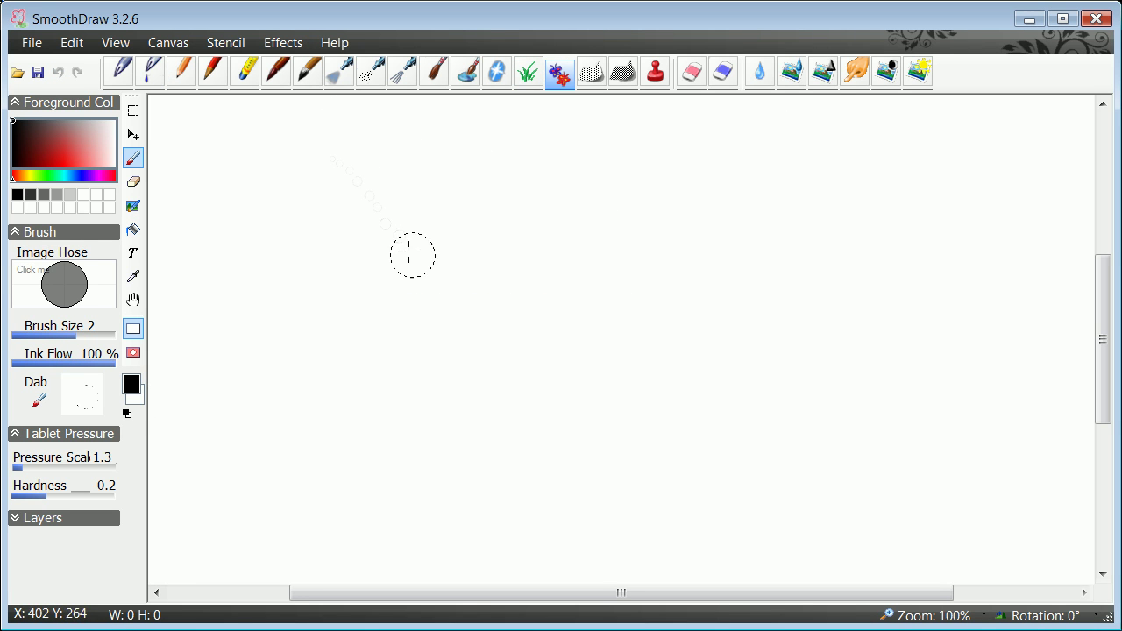
pyautogui.moveTo(526, 324)
pyautogui.mouseDown()
pyautogui.moveTo(577, 339)
pyautogui.moveTo(612, 324)
pyautogui.moveTo(654, 261)
pyautogui.moveTo(630, 210)
pyautogui.moveTo(579, 179)
pyautogui.moveTo(535, 177)
pyautogui.moveTo(510, 247)
pyautogui.moveTo(574, 255)
pyautogui.moveTo(593, 235)
pyautogui.moveTo(631, 248)
pyautogui.mouseUp()
pyautogui.moveTo(684, 163)
pyautogui.mouseDown()
pyautogui.moveTo(714, 248)
pyautogui.moveTo(759, 214)
pyautogui.moveTo(764, 171)
pyautogui.moveTo(791, 212)
pyautogui.moveTo(781, 276)
pyautogui.moveTo(717, 318)
pyautogui.mouseUp()
pyautogui.moveTo(725, 248)
pyautogui.mouseDown()
pyautogui.moveTo(810, 190)
pyautogui.moveTo(853, 253)
pyautogui.mouseUp()
pyautogui.moveTo(821, 158); pyautogui.dragTo(859, 167)
pyautogui.moveTo(743, 151)
pyautogui.mouseDown()
pyautogui.moveTo(672, 125)
pyautogui.moveTo(647, 161)
pyautogui.moveTo(674, 173)
pyautogui.moveTo(680, 134)
pyautogui.moveTo(587, 156)
pyautogui.mouseUp()
pyautogui.moveTo(487, 138)
pyautogui.mouseDown()
pyautogui.moveTo(438, 135)
pyautogui.moveTo(464, 146)
pyautogui.mouseUp()
pyautogui.moveTo(387, 199)
pyautogui.mouseDown()
pyautogui.moveTo(358, 129)
pyautogui.moveTo(374, 216)
pyautogui.moveTo(424, 167)
pyautogui.moveTo(416, 223)
pyautogui.moveTo(504, 236)
pyautogui.moveTo(474, 252)
pyautogui.mouseUp()
pyautogui.moveTo(493, 215)
pyautogui.mouseDown()
pyautogui.moveTo(516, 273)
pyautogui.moveTo(544, 298)
pyautogui.moveTo(489, 274)
pyautogui.moveTo(575, 286)
pyautogui.moveTo(575, 204)
pyautogui.moveTo(541, 221)
pyautogui.moveTo(595, 274)
pyautogui.mouseUp()
pyautogui.moveTo(542, 366)
pyautogui.mouseDown()
pyautogui.moveTo(625, 336)
pyautogui.moveTo(576, 323)
pyautogui.moveTo(566, 342)
pyautogui.moveTo(598, 284)
pyautogui.moveTo(570, 308)
pyautogui.moveTo(637, 205)
pyautogui.mouseUp()
pyautogui.moveTo(521, 334)
pyautogui.mouseDown()
pyautogui.moveTo(608, 365)
pyautogui.moveTo(576, 338)
pyautogui.moveTo(649, 266)
pyautogui.moveTo(609, 335)
pyautogui.moveTo(651, 294)
pyautogui.mouseUp()
pyautogui.moveTo(696, 289)
pyautogui.mouseDown()
pyautogui.moveTo(746, 289)
pyautogui.moveTo(747, 337)
pyautogui.moveTo(704, 346)
pyautogui.moveTo(688, 327)
pyautogui.moveTo(715, 289)
pyautogui.mouseUp()
pyautogui.moveTo(676, 398)
pyautogui.mouseDown()
pyautogui.moveTo(737, 344)
pyautogui.moveTo(694, 367)
pyautogui.mouseUp()
# - Mark four of the scattered circles with dark Digital Pencil scribbles and short crossed lines
pyautogui.click(214, 74)
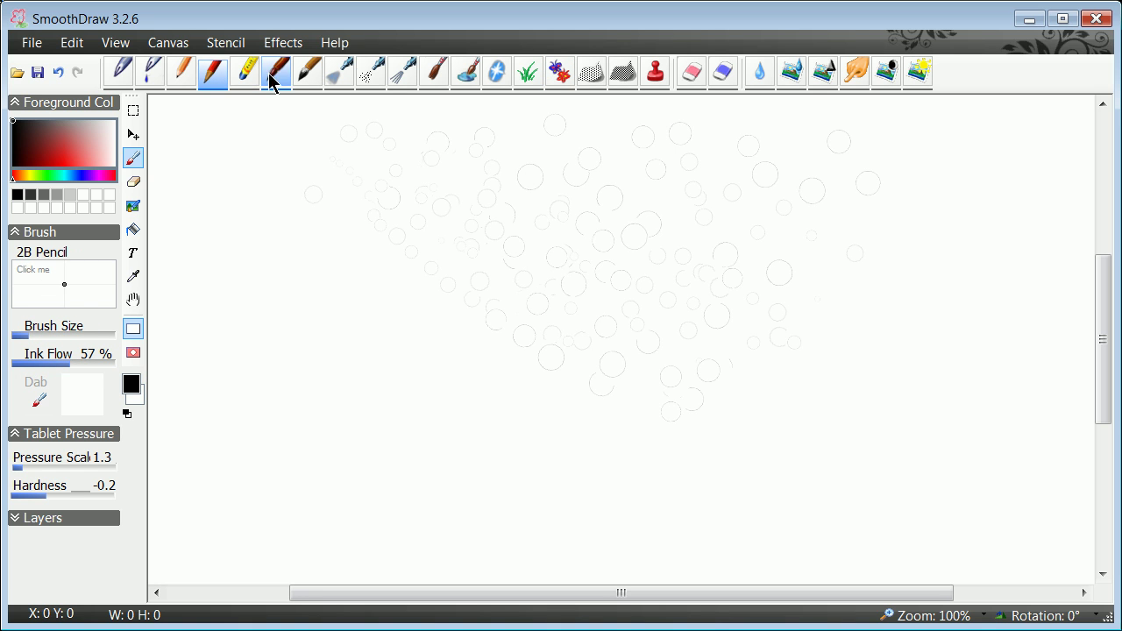
pyautogui.click(179, 75)
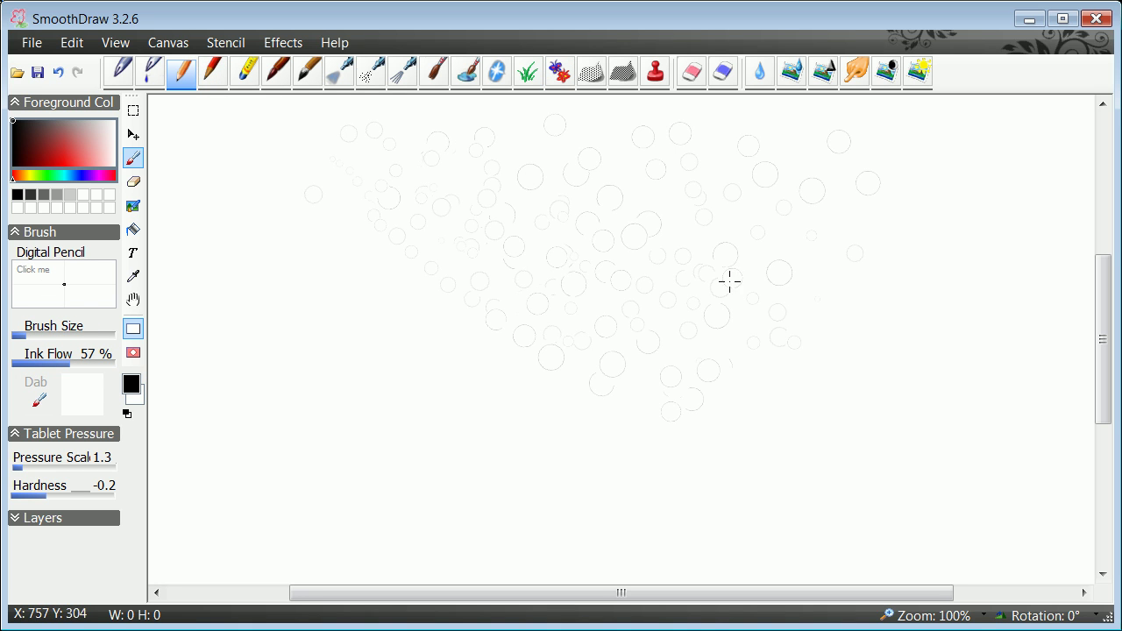
pyautogui.moveTo(717, 319)
pyautogui.mouseDown()
pyautogui.moveTo(711, 311)
pyautogui.moveTo(715, 319)
pyautogui.mouseUp()
pyautogui.moveTo(774, 271); pyautogui.dragTo(777, 277)
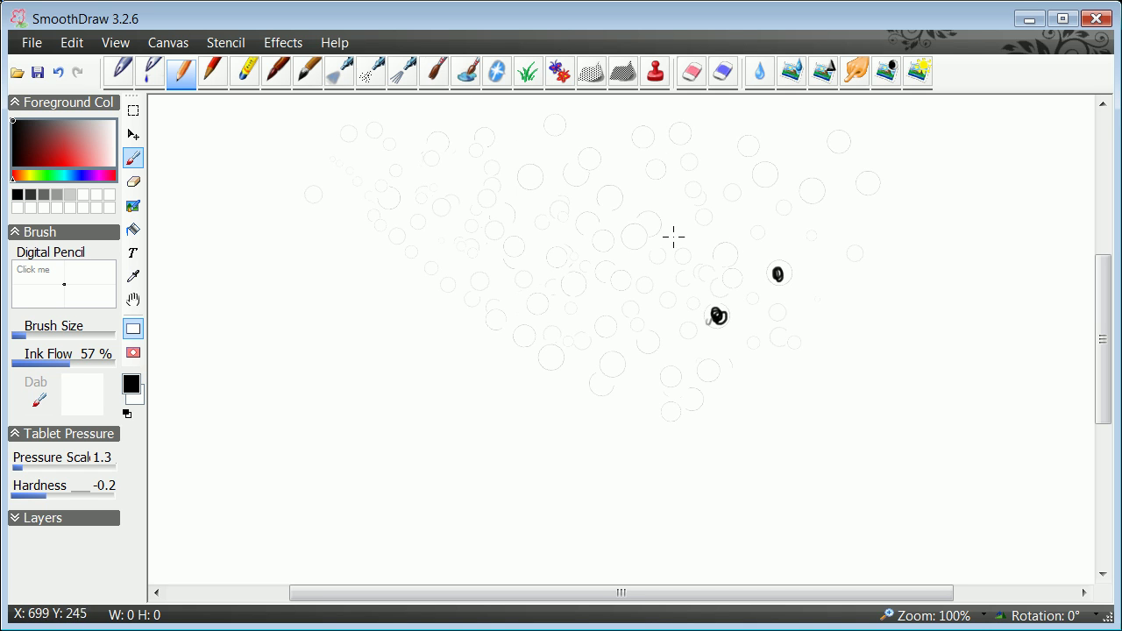
pyautogui.moveTo(645, 221); pyautogui.dragTo(643, 230)
pyautogui.moveTo(634, 219)
pyautogui.mouseDown()
pyautogui.moveTo(646, 227)
pyautogui.moveTo(627, 216)
pyautogui.moveTo(636, 225)
pyautogui.mouseUp()
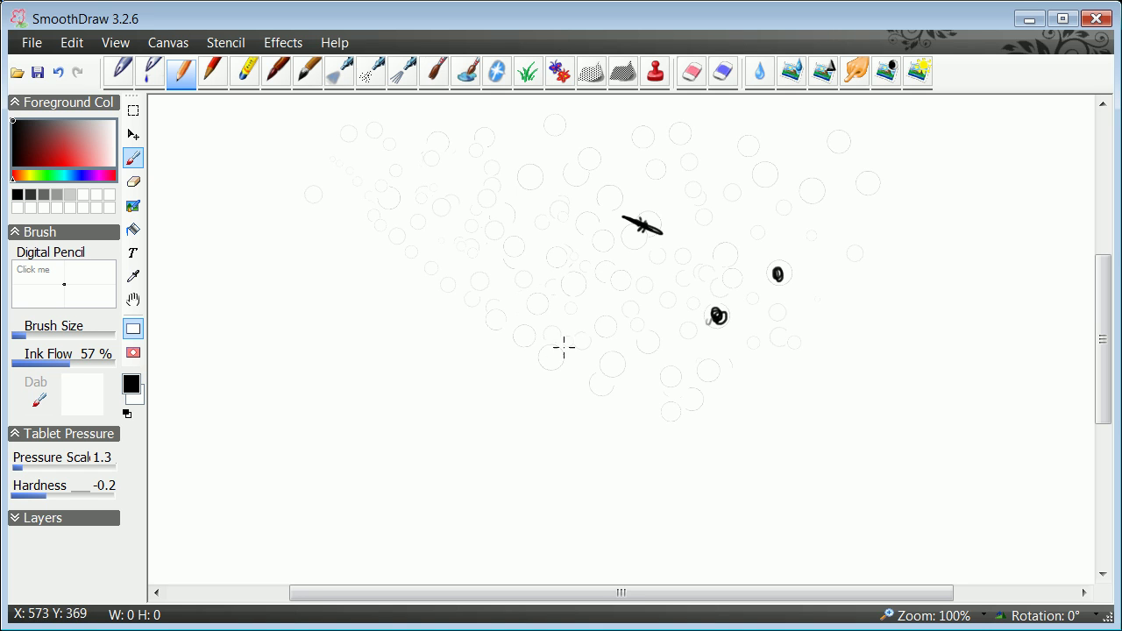
pyautogui.moveTo(549, 342)
pyautogui.mouseDown()
pyautogui.moveTo(552, 320)
pyautogui.moveTo(529, 348)
pyautogui.moveTo(561, 337)
pyautogui.mouseUp()
# - Spray looping Fine Spray Airbrush strokes over the left half of the canvas and smear their upper part with Just Add Water
pyautogui.click(371, 73)
pyautogui.moveTo(345, 170)
pyautogui.mouseDown()
pyautogui.moveTo(380, 396)
pyautogui.moveTo(394, 202)
pyautogui.moveTo(468, 390)
pyautogui.moveTo(298, 318)
pyautogui.moveTo(583, 189)
pyautogui.mouseUp()
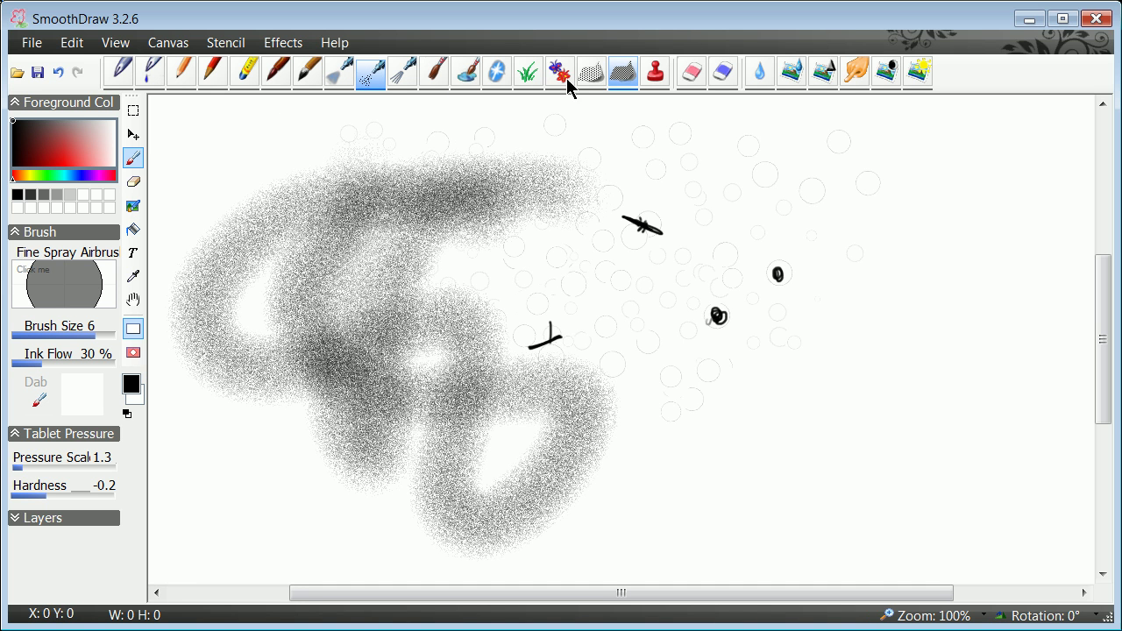
pyautogui.click(752, 72)
pyautogui.moveTo(459, 225)
pyautogui.mouseDown()
pyautogui.moveTo(346, 355)
pyautogui.moveTo(422, 266)
pyautogui.moveTo(396, 326)
pyautogui.mouseUp()
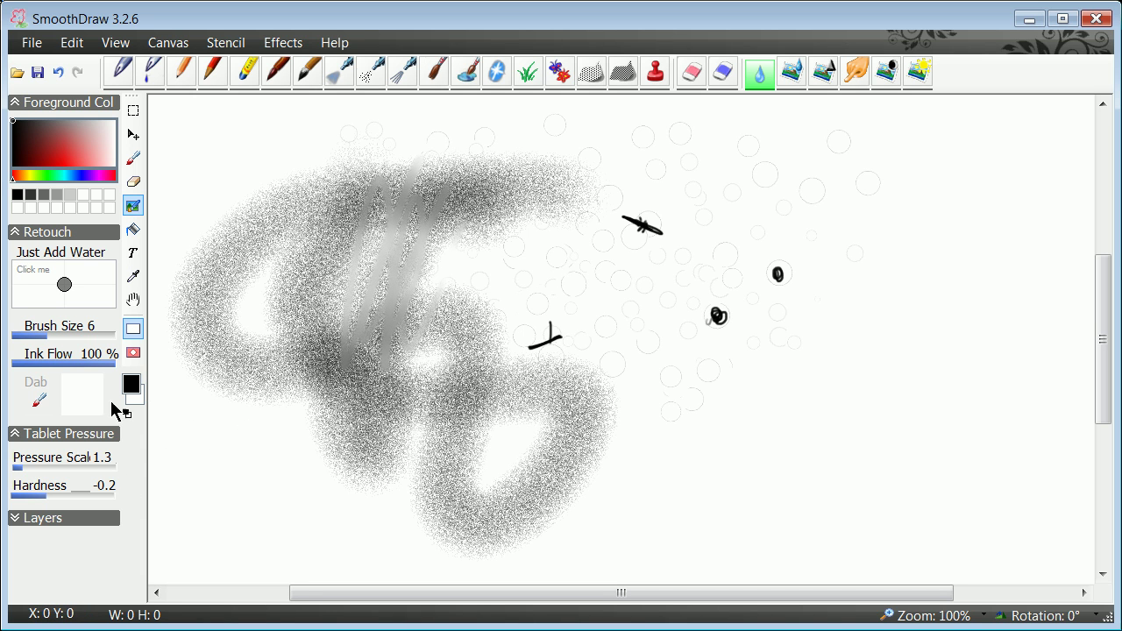
# - Compare the Grass and Image Hose brushes and review the Image Hose pressure and jitter parameters
pyautogui.click(528, 73)
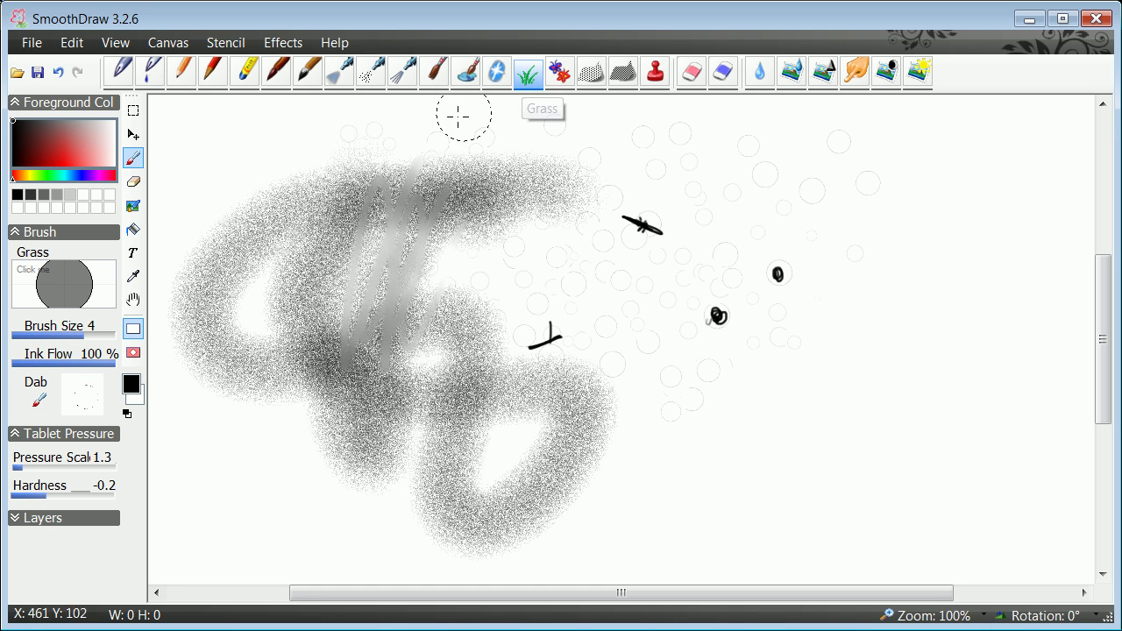
pyautogui.click(560, 77)
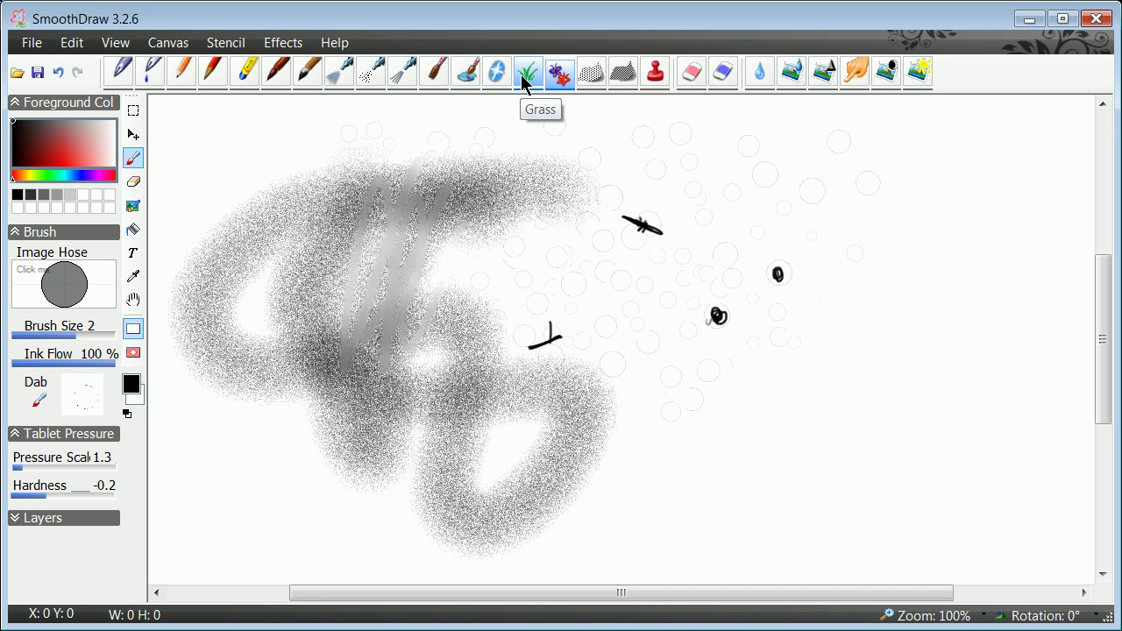
pyautogui.click(538, 77)
pyautogui.click(560, 77)
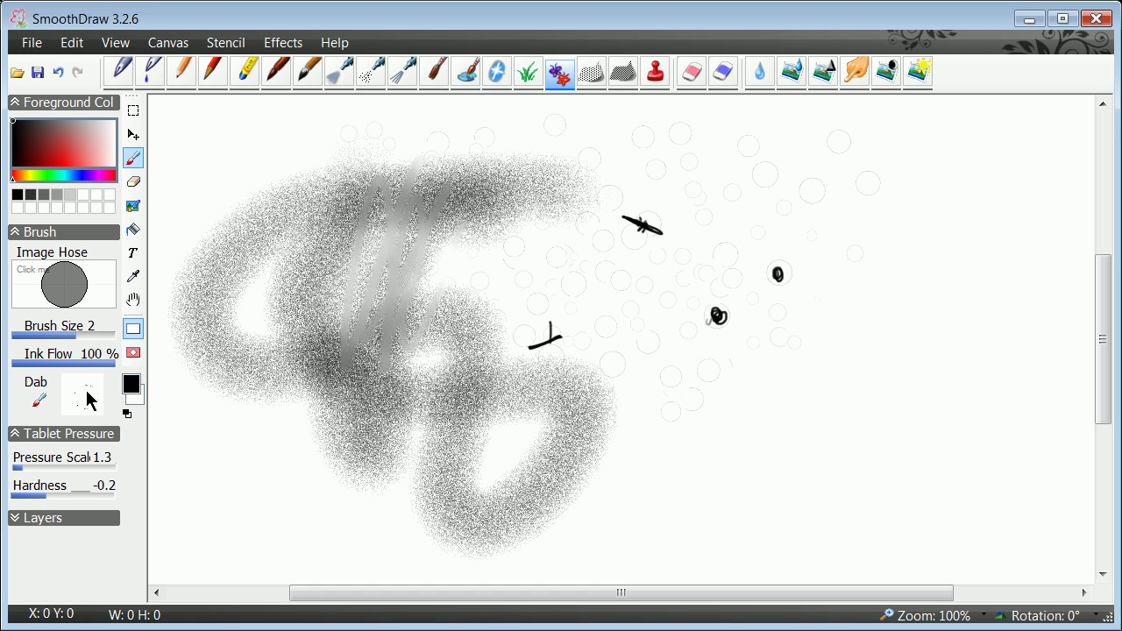
pyautogui.click(41, 399)
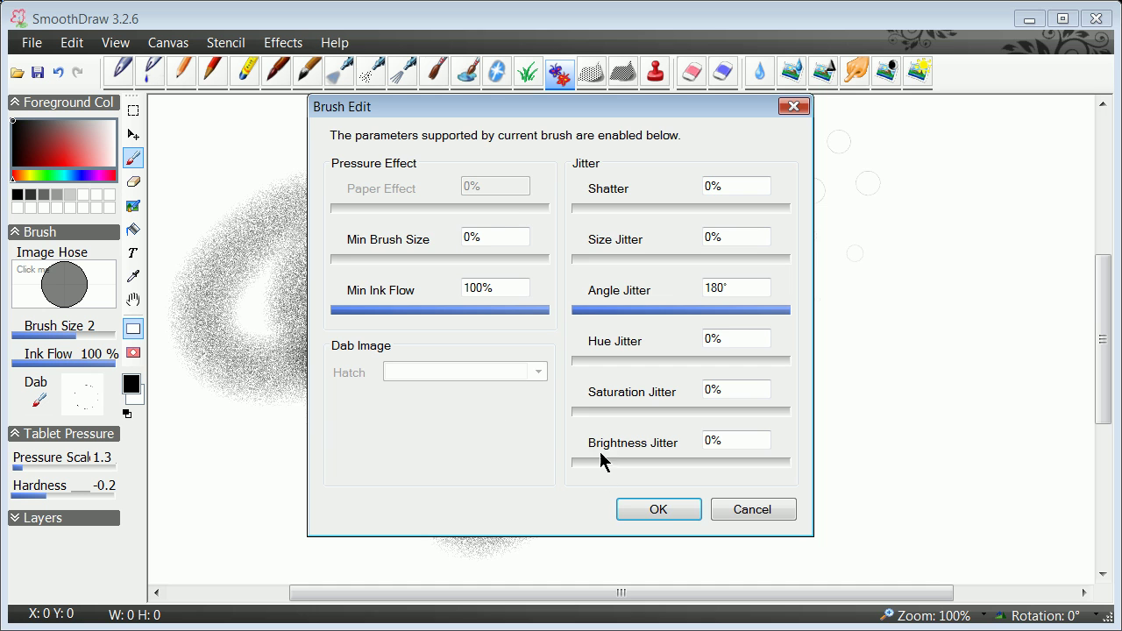
pyautogui.click(658, 509)
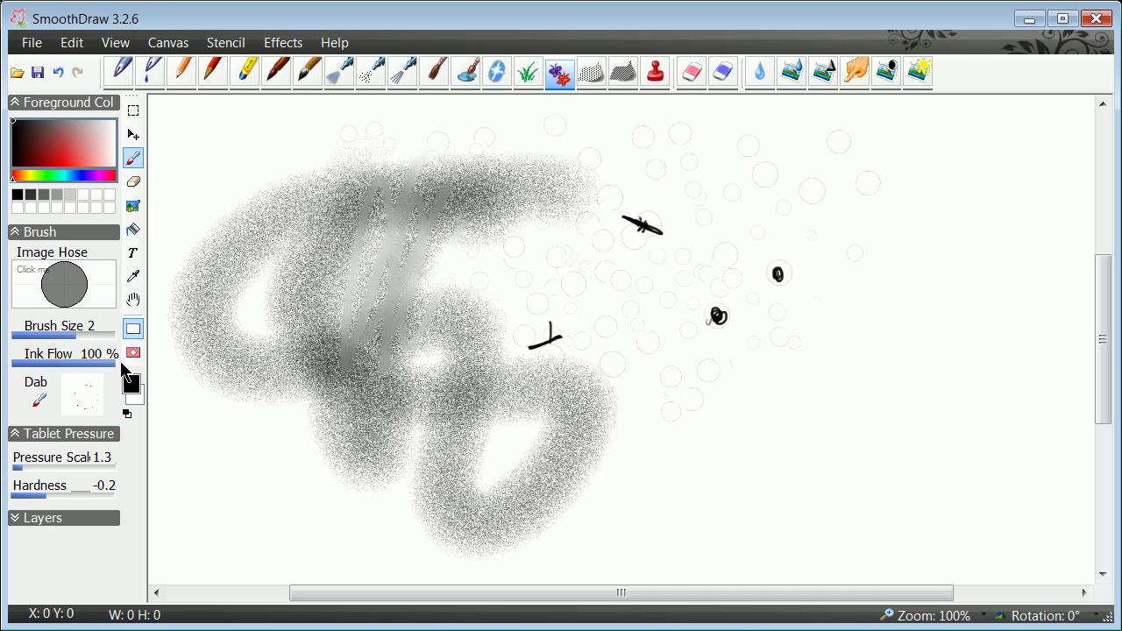
# - Start choosing a new dab image for the Image Hose and open the Program Files folder on the C: drive
pyautogui.click(88, 397)
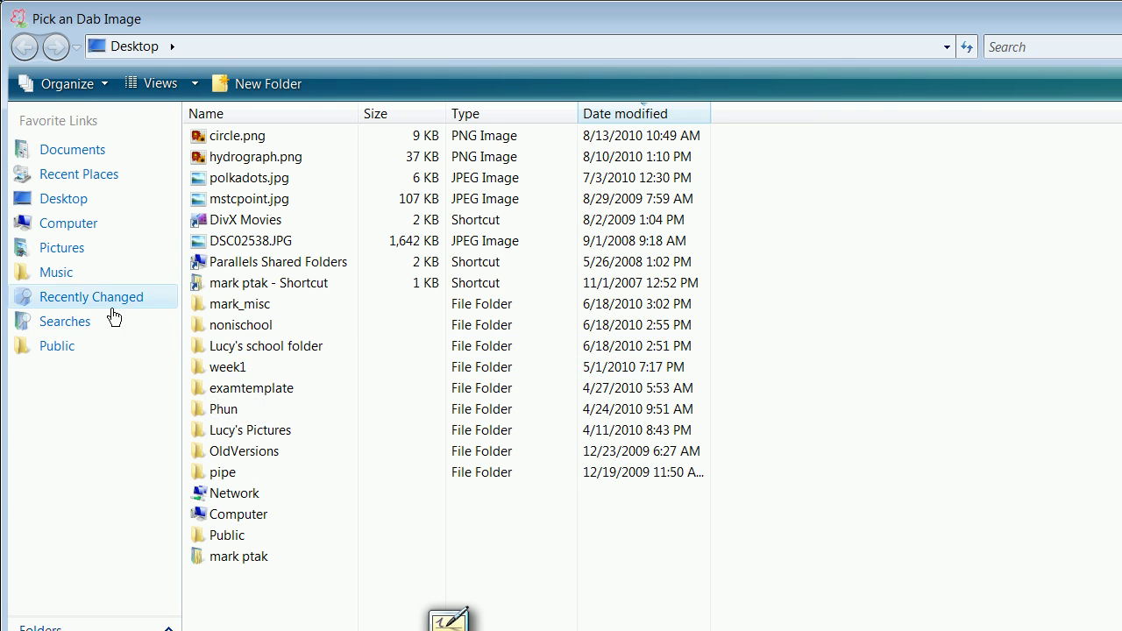
pyautogui.click(77, 224)
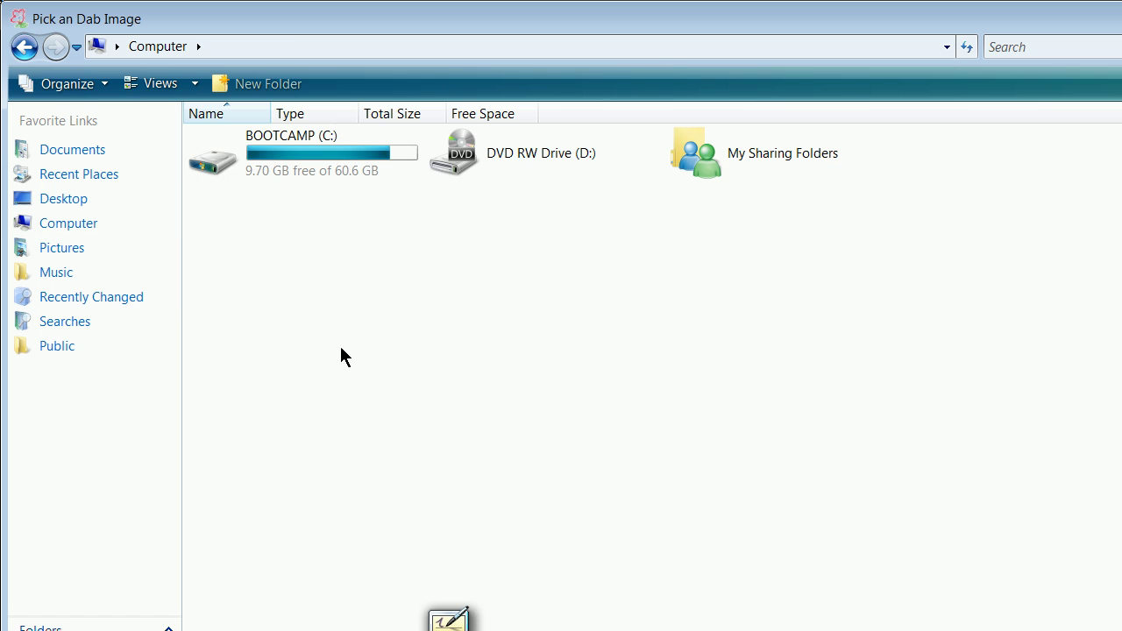
pyautogui.doubleClick(310, 155)
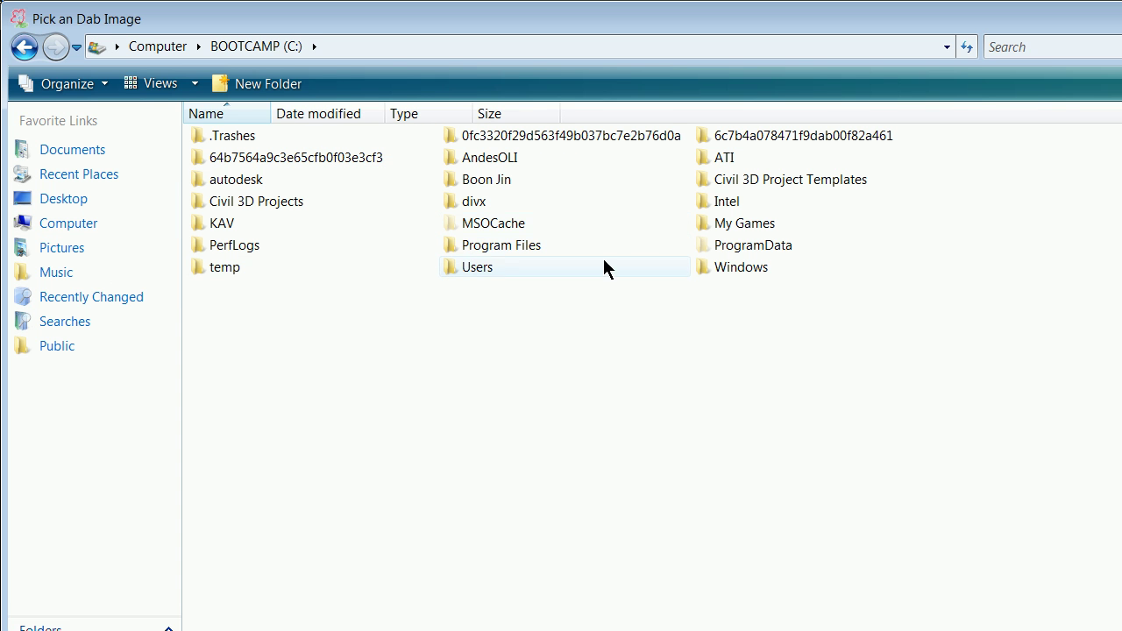
pyautogui.click(474, 243)
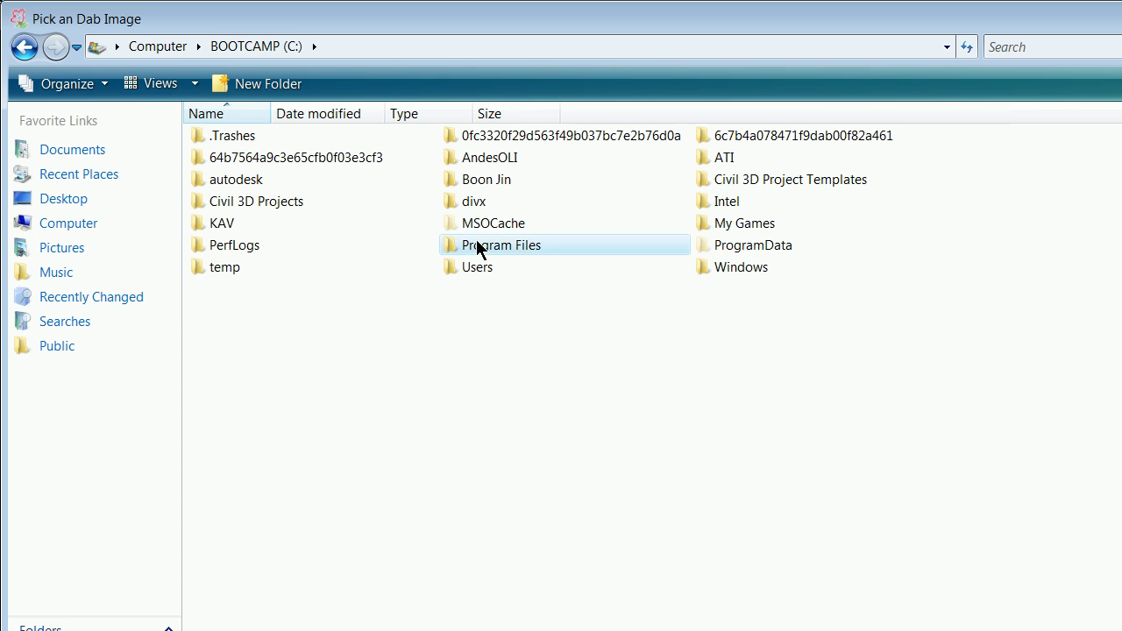
pyautogui.doubleClick(475, 244)
# - Look through the folders in Program Files for the SmoothDraw folder
pyautogui.scroll(-4, 985, 418)
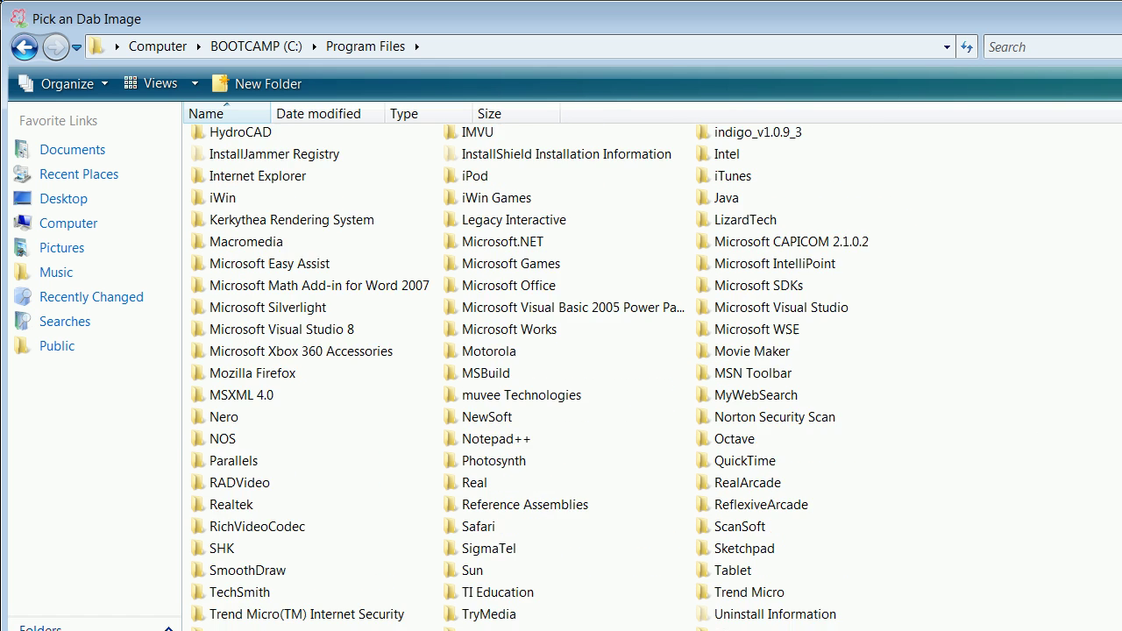
pyautogui.scroll(-2, 1113, 558)
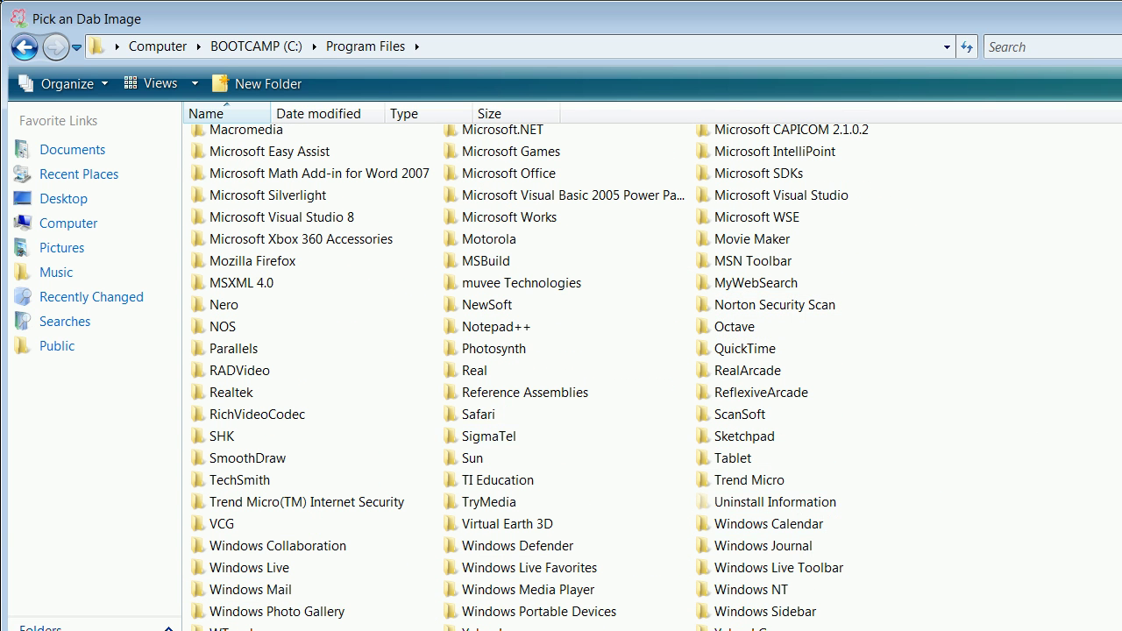
pyautogui.scroll(2, 530, 375)
pyautogui.scroll(-2, 530, 378)
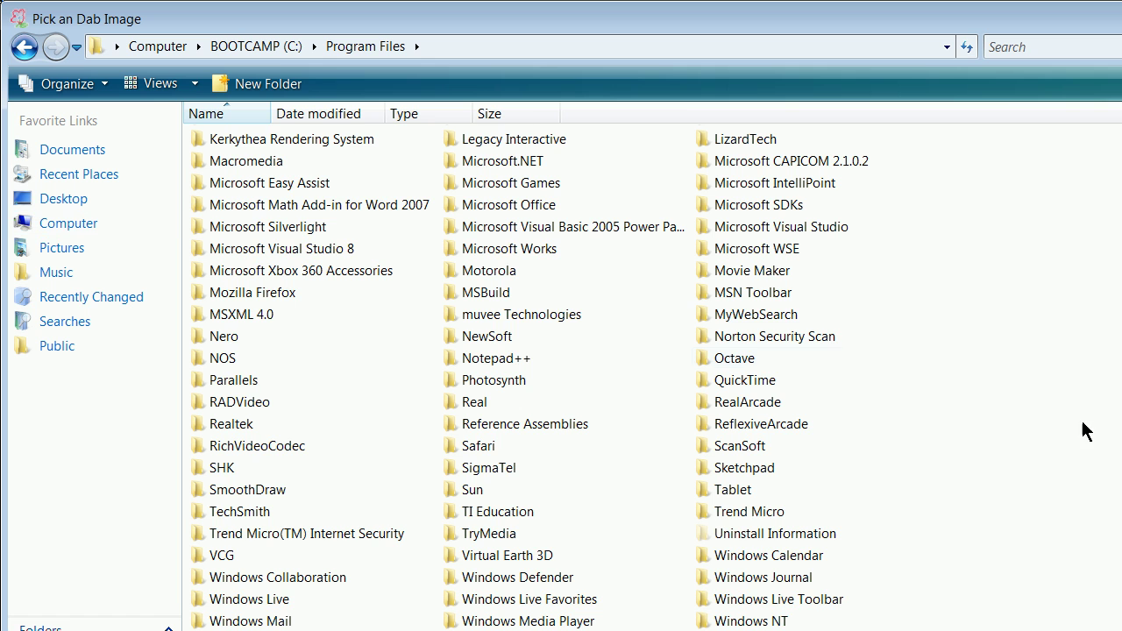
pyautogui.scroll(5, 565, 378)
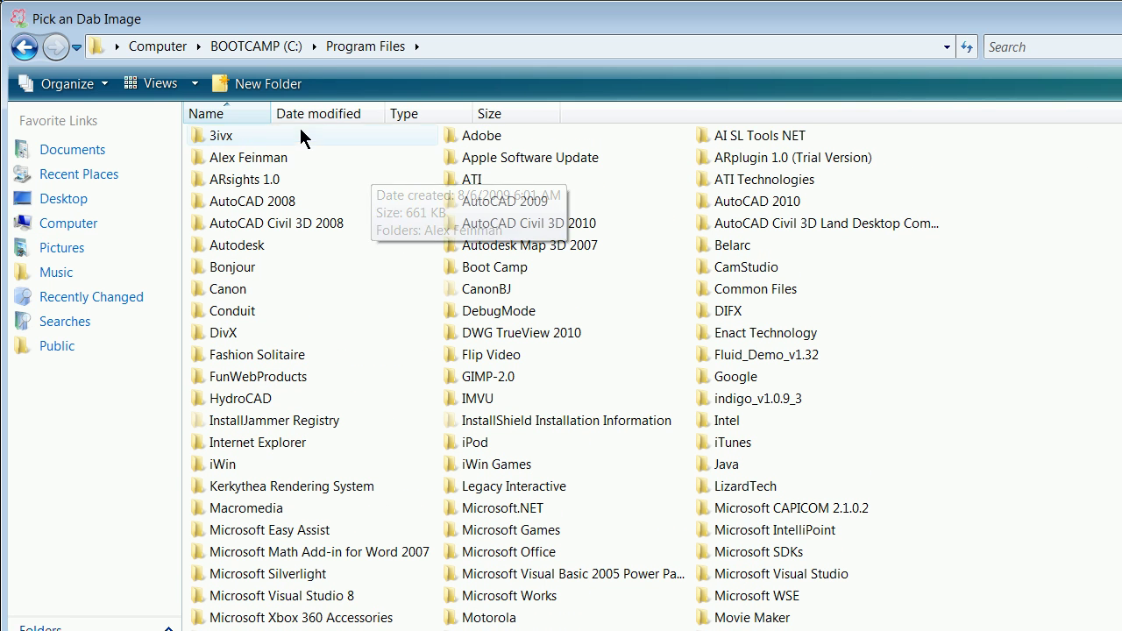
pyautogui.click(267, 85)
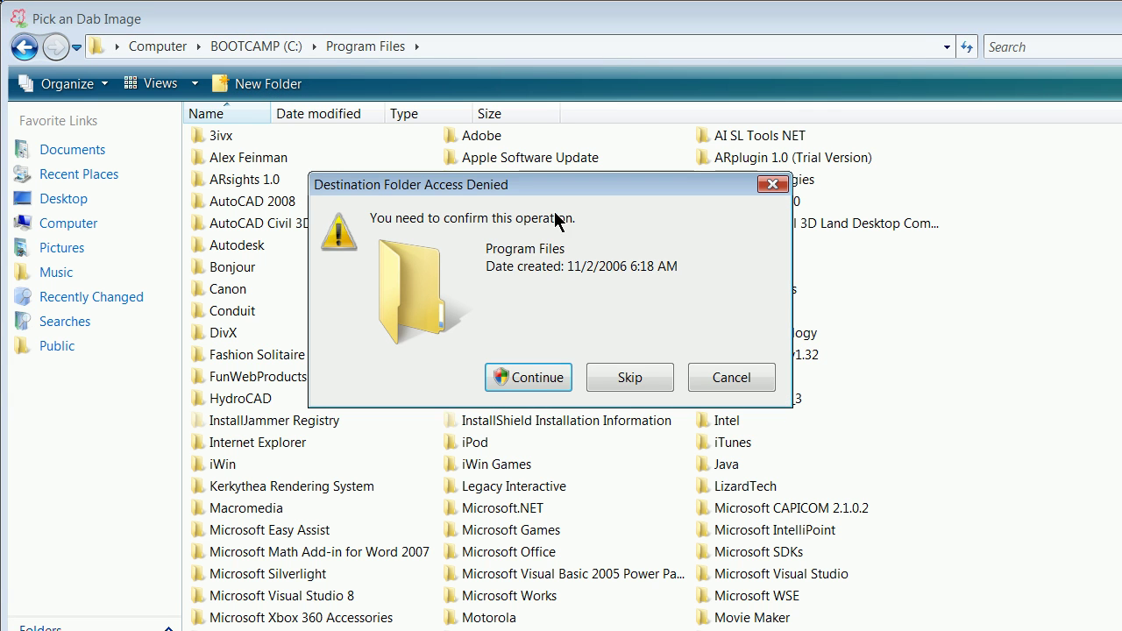
pyautogui.click(710, 379)
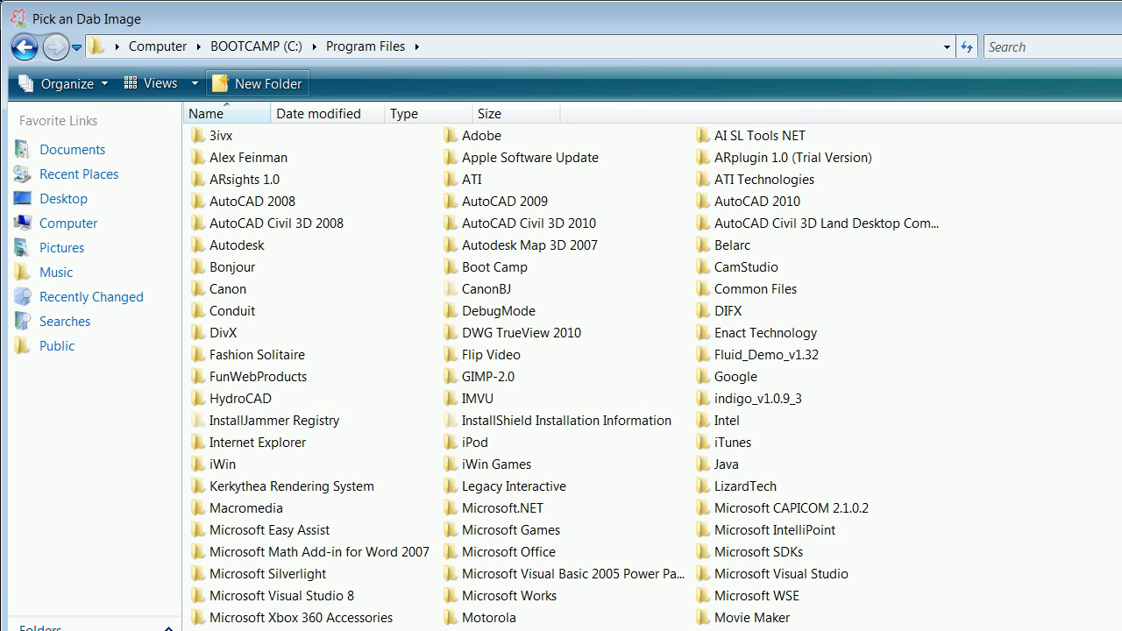
pyautogui.scroll(-5, 562, 377)
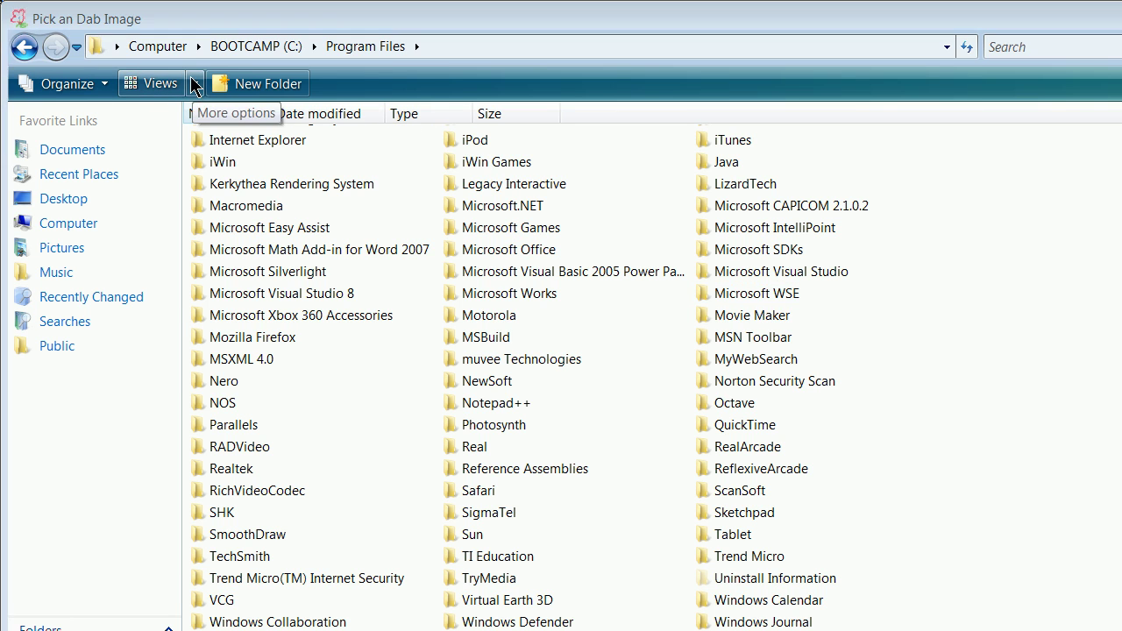
# - Show the Program Files folders in Details view and sort them by name in descending order
pyautogui.click(192, 84)
pyautogui.click(196, 85)
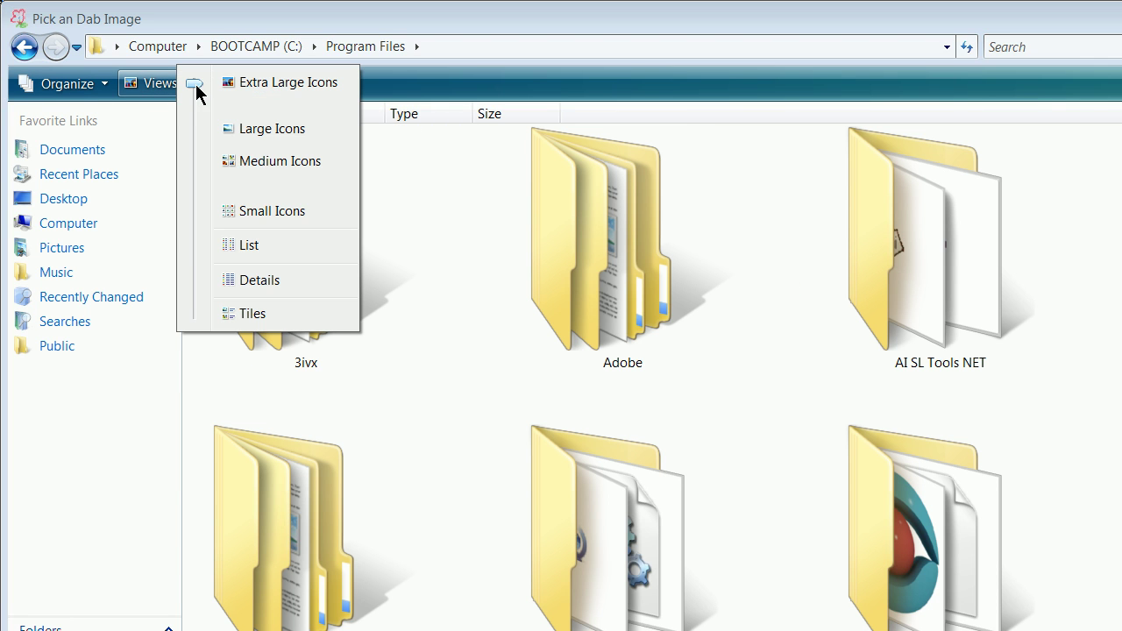
pyautogui.click(285, 279)
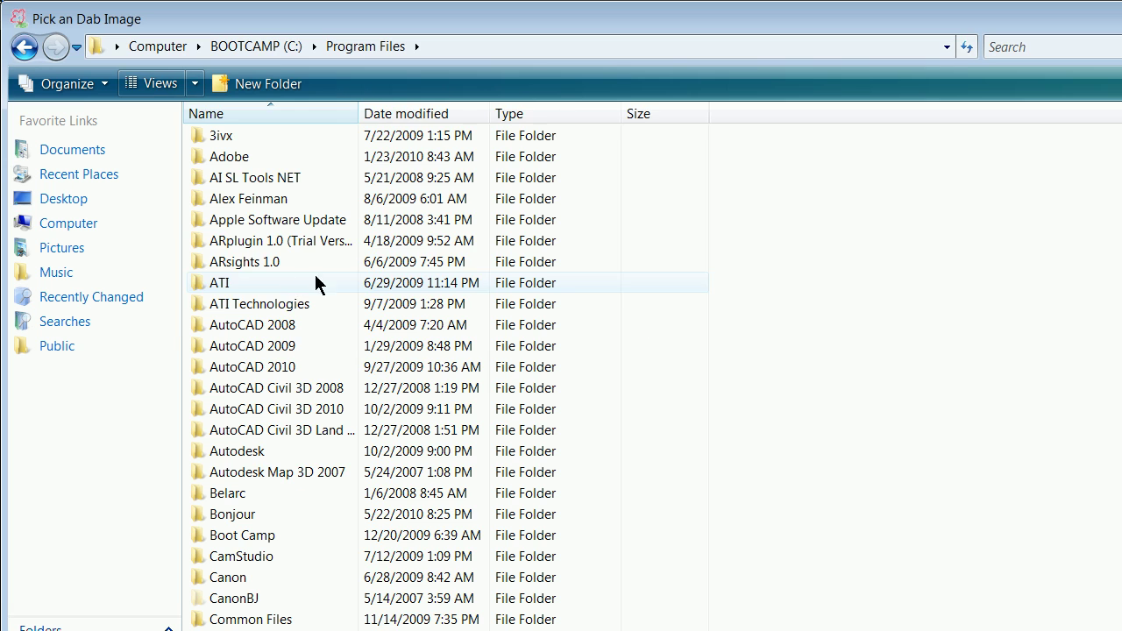
pyautogui.click(223, 113)
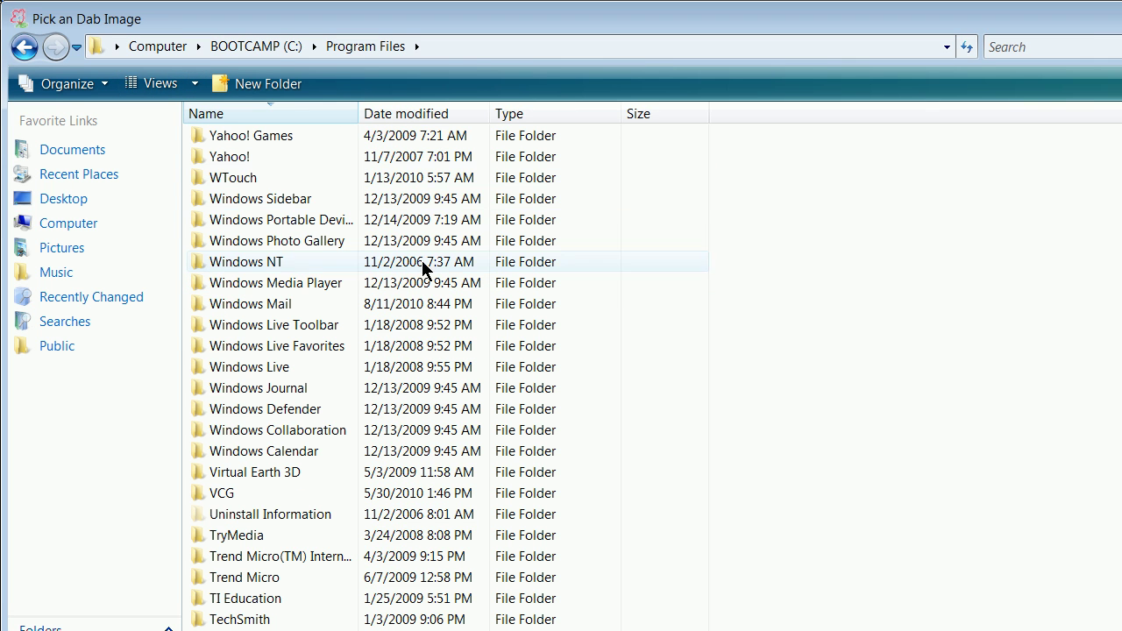
# - Load kakyu.png from the DabImages folder inside SmoothDraw as the Image Hose dab image
pyautogui.scroll(-5, 599, 372)
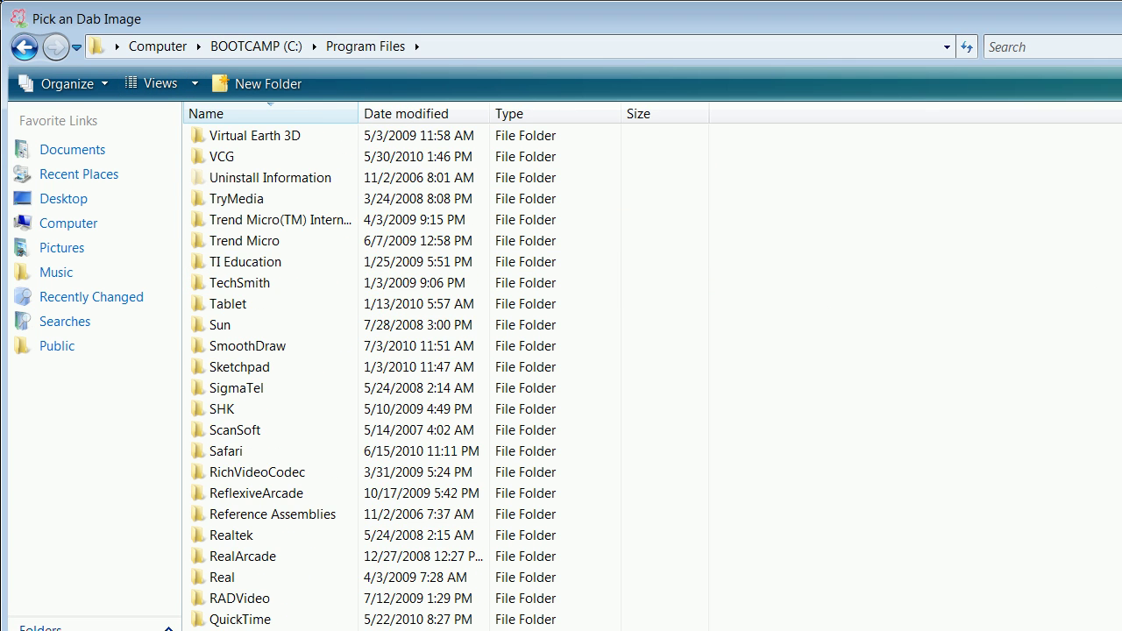
pyautogui.click(228, 372)
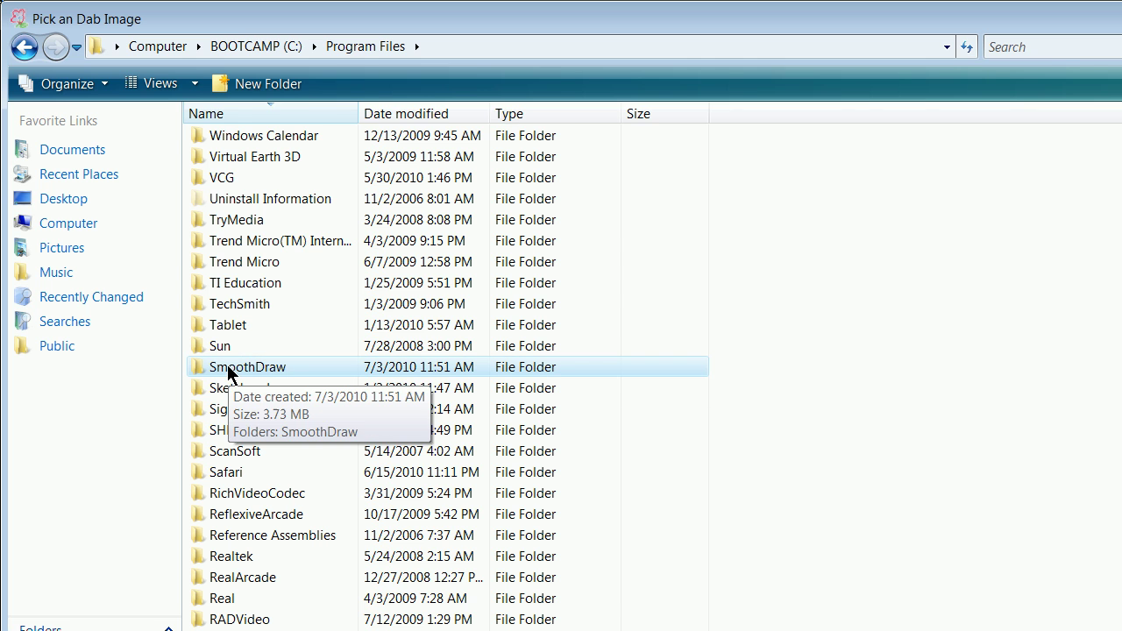
pyautogui.doubleClick(228, 369)
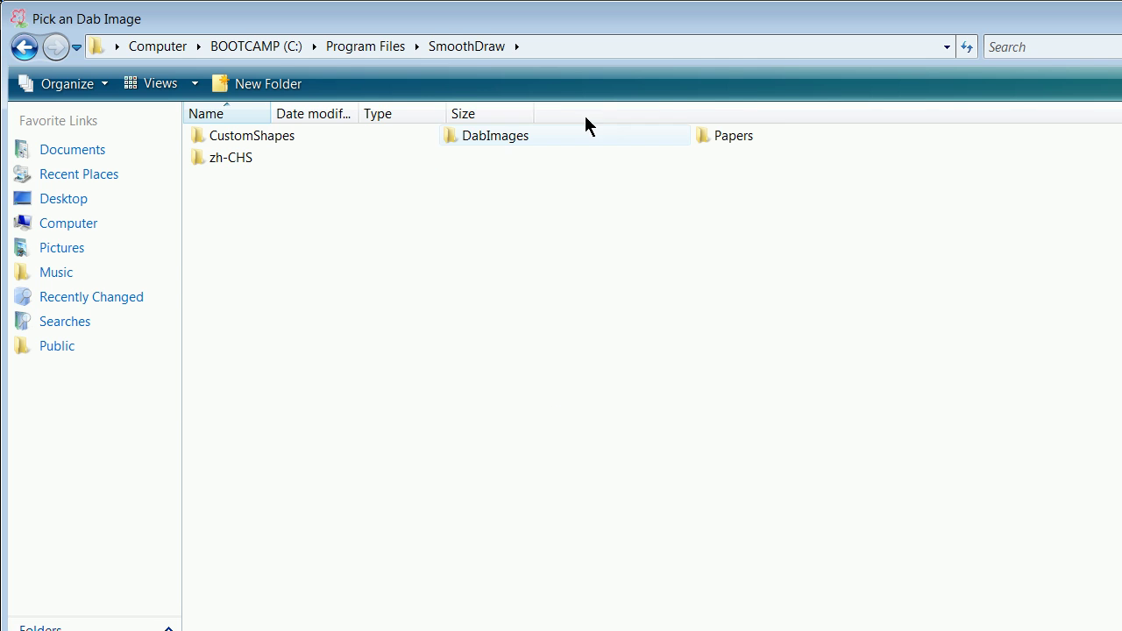
pyautogui.doubleClick(479, 142)
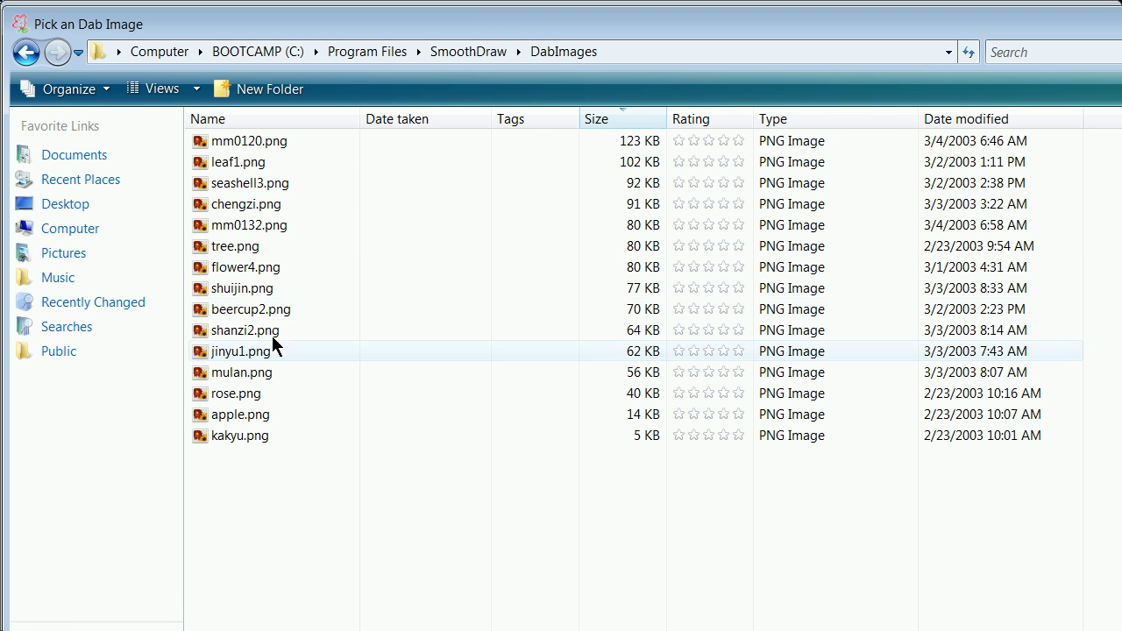
pyautogui.click(237, 436)
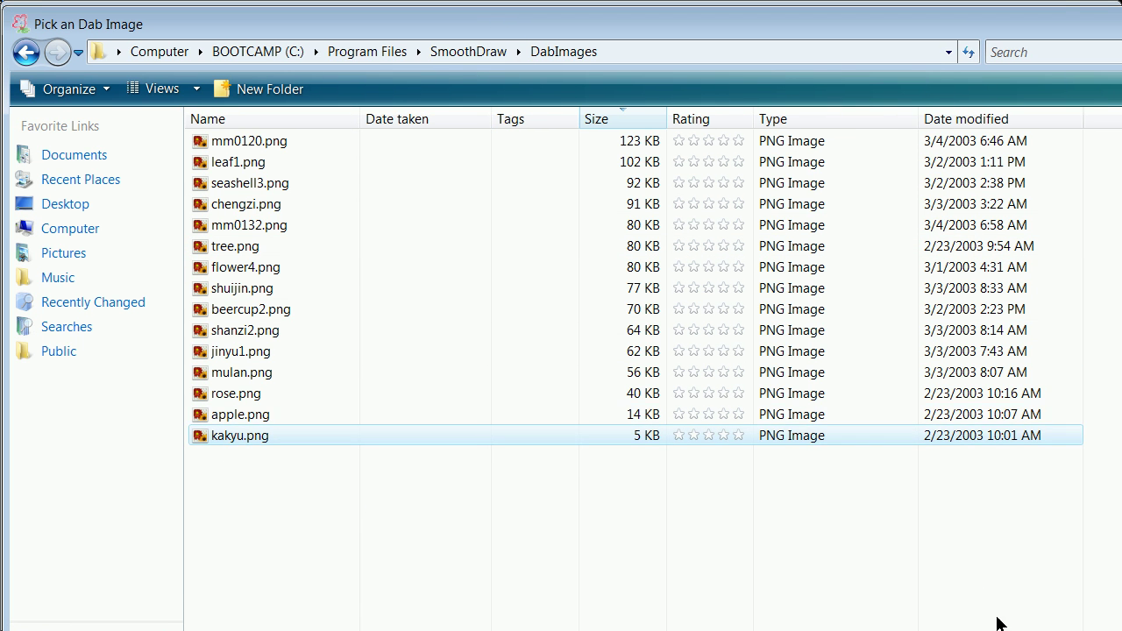
pyautogui.press('Return')
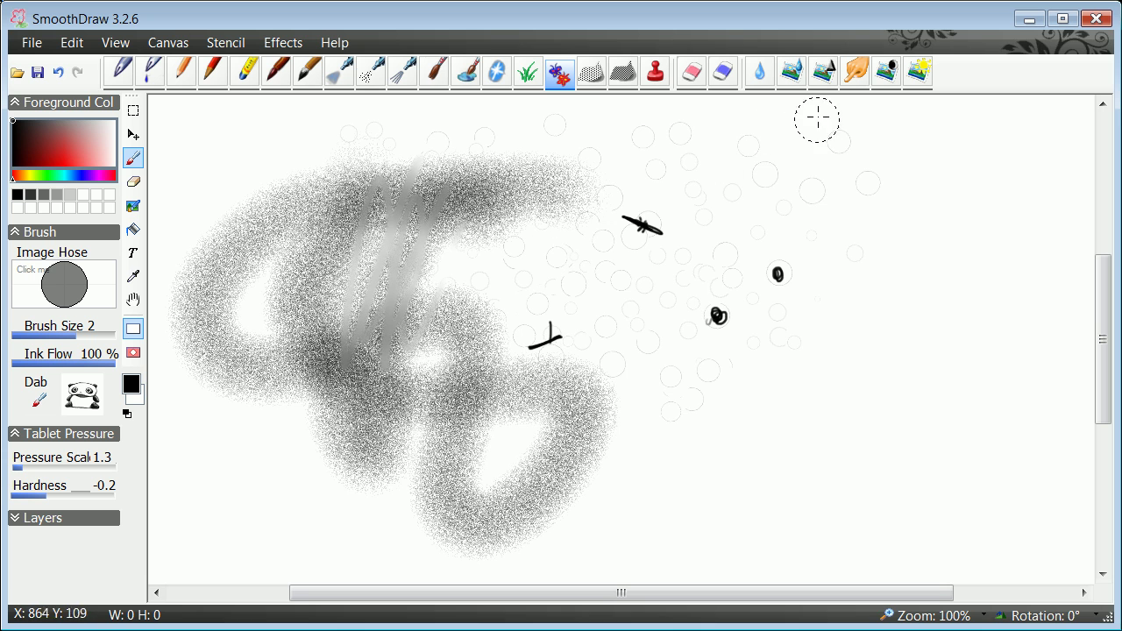
# - Paint long looping Image Hose strokes of panda dabs across most of the canvas, over the sprayed loops and faint circles
pyautogui.moveTo(819, 280)
pyautogui.mouseDown()
pyautogui.moveTo(878, 391)
pyautogui.moveTo(914, 311)
pyautogui.moveTo(924, 217)
pyautogui.moveTo(901, 158)
pyautogui.moveTo(741, 216)
pyautogui.moveTo(621, 278)
pyautogui.moveTo(605, 412)
pyautogui.moveTo(698, 520)
pyautogui.moveTo(761, 452)
pyautogui.moveTo(690, 383)
pyautogui.moveTo(573, 369)
pyautogui.moveTo(492, 244)
pyautogui.moveTo(665, 142)
pyautogui.moveTo(825, 243)
pyautogui.moveTo(873, 214)
pyautogui.moveTo(767, 186)
pyautogui.moveTo(609, 322)
pyautogui.moveTo(402, 319)
pyautogui.moveTo(351, 203)
pyautogui.moveTo(437, 156)
pyautogui.moveTo(351, 211)
pyautogui.moveTo(295, 177)
pyautogui.moveTo(288, 323)
pyautogui.moveTo(479, 318)
pyautogui.moveTo(576, 154)
pyautogui.moveTo(592, 214)
pyautogui.mouseUp()
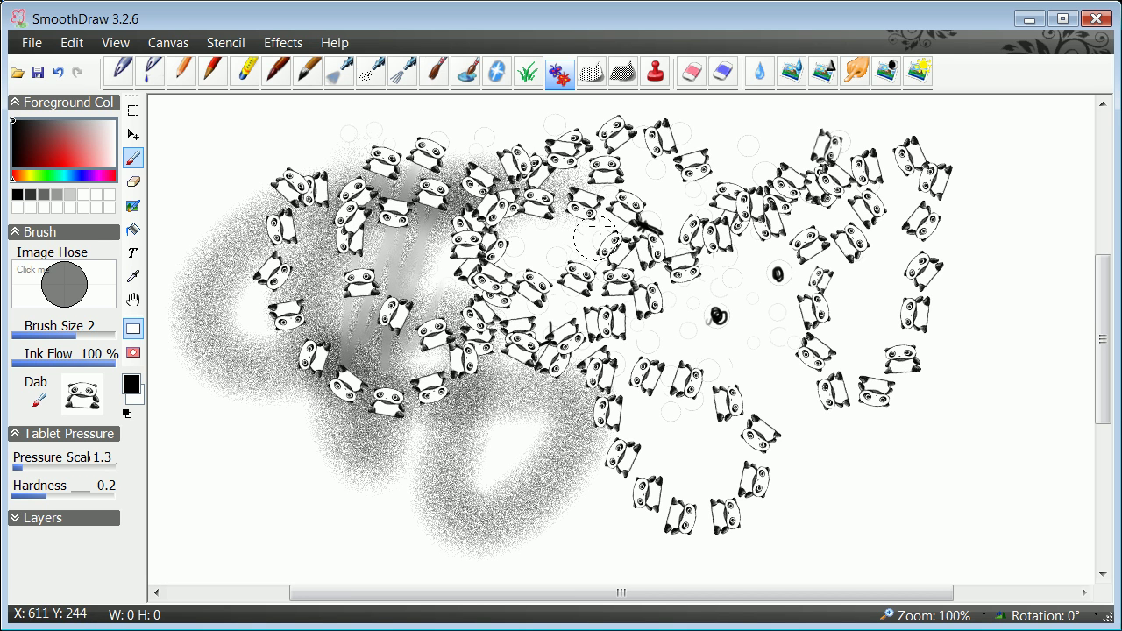
pyautogui.moveTo(987, 219)
pyautogui.mouseDown()
pyautogui.moveTo(1014, 303)
pyautogui.moveTo(947, 295)
pyautogui.moveTo(613, 456)
pyautogui.moveTo(289, 311)
pyautogui.moveTo(285, 197)
pyautogui.moveTo(400, 410)
pyautogui.moveTo(490, 412)
pyautogui.moveTo(818, 217)
pyautogui.moveTo(577, 318)
pyautogui.mouseUp()
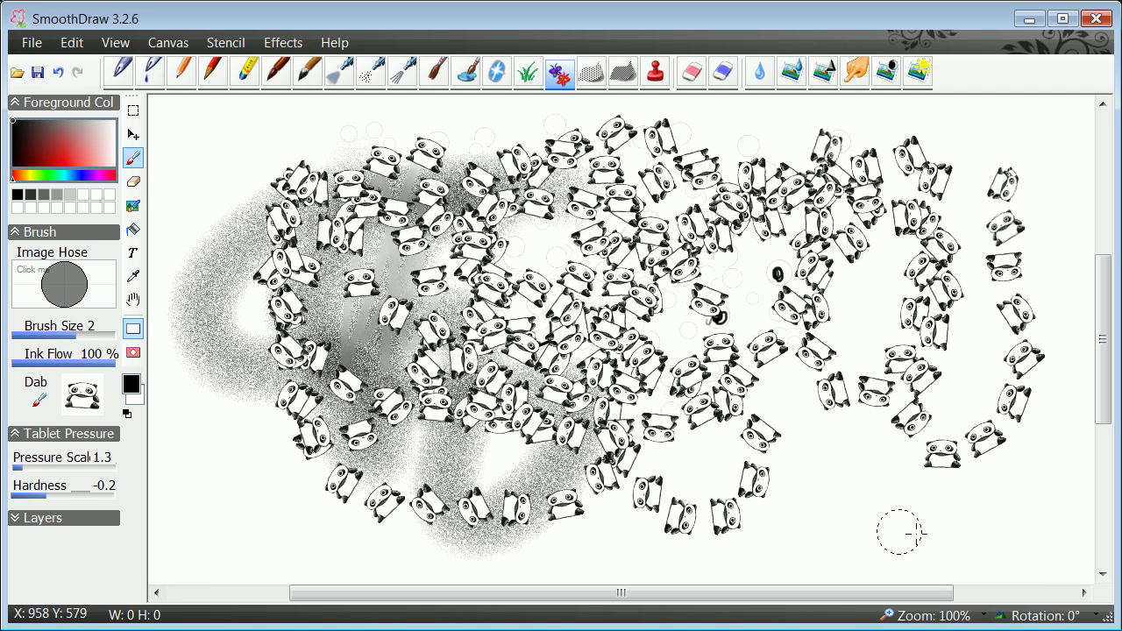
pyautogui.moveTo(815, 497)
pyautogui.mouseDown()
pyautogui.moveTo(585, 219)
pyautogui.moveTo(420, 370)
pyautogui.moveTo(547, 301)
pyautogui.moveTo(346, 389)
pyautogui.moveTo(338, 423)
pyautogui.mouseUp()
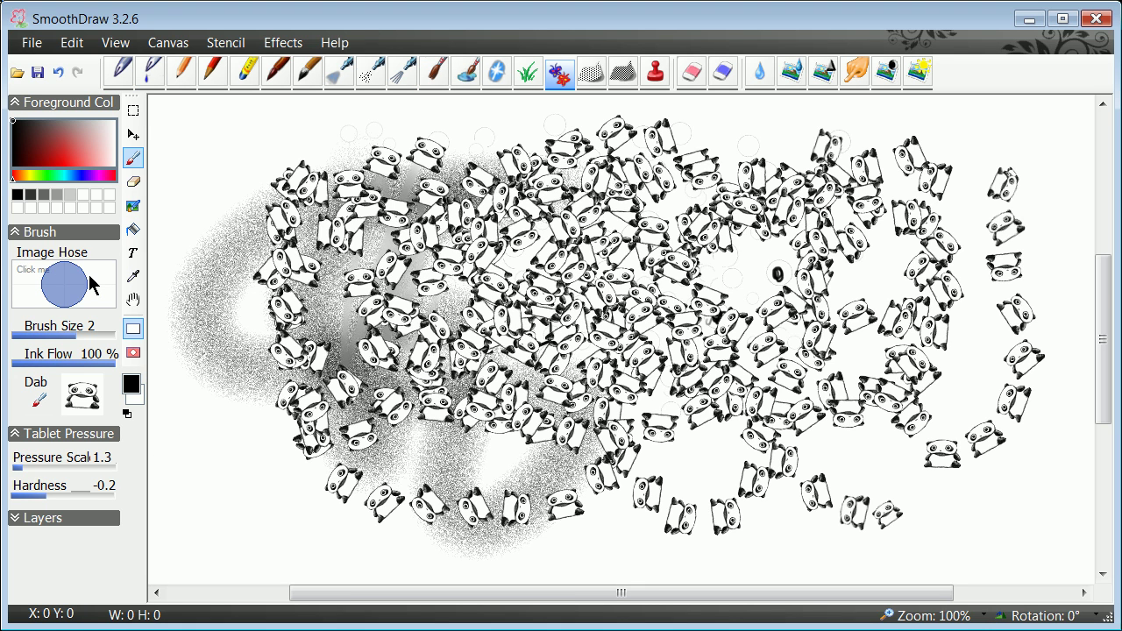
# - Reduce the Image Hose brush size to about 6
pyautogui.moveTo(89, 283); pyautogui.dragTo(77, 284)
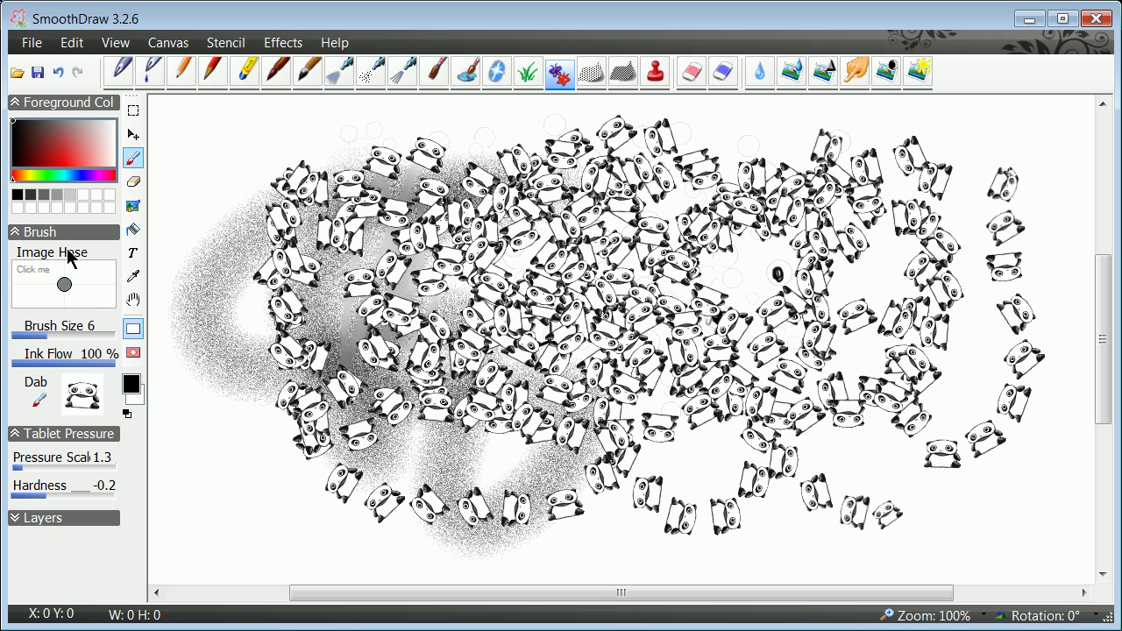